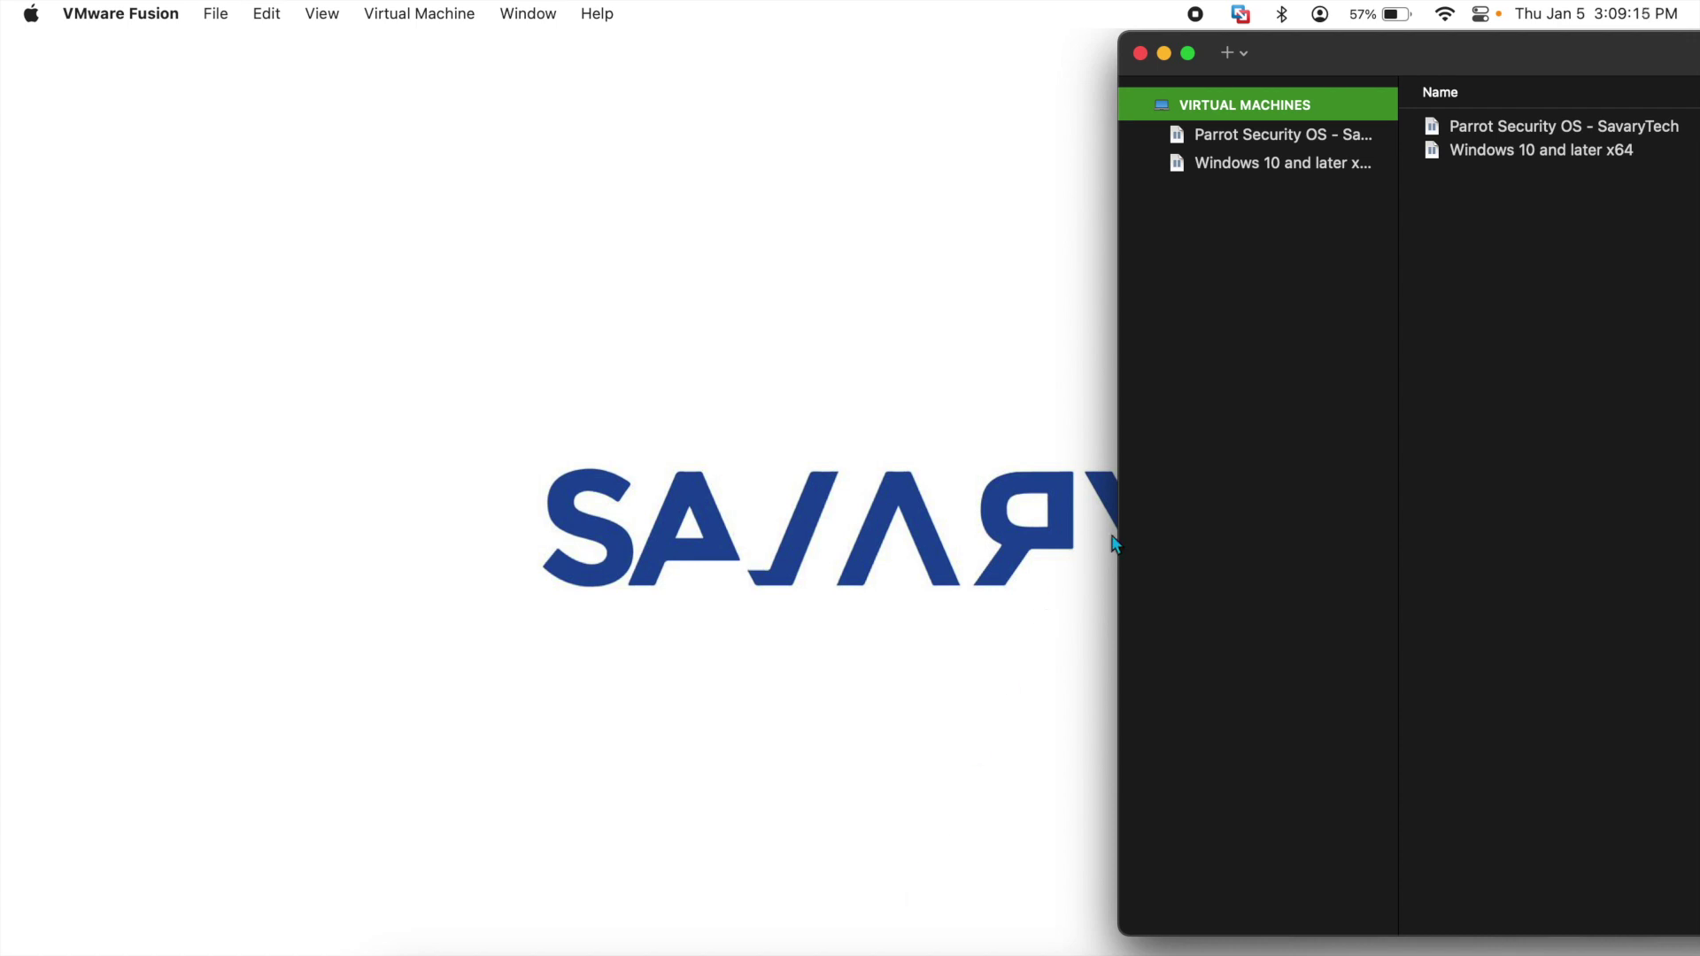
# Maximize the virtual machine library window and look through the application menu
pyautogui.doubleClick(1389, 60)
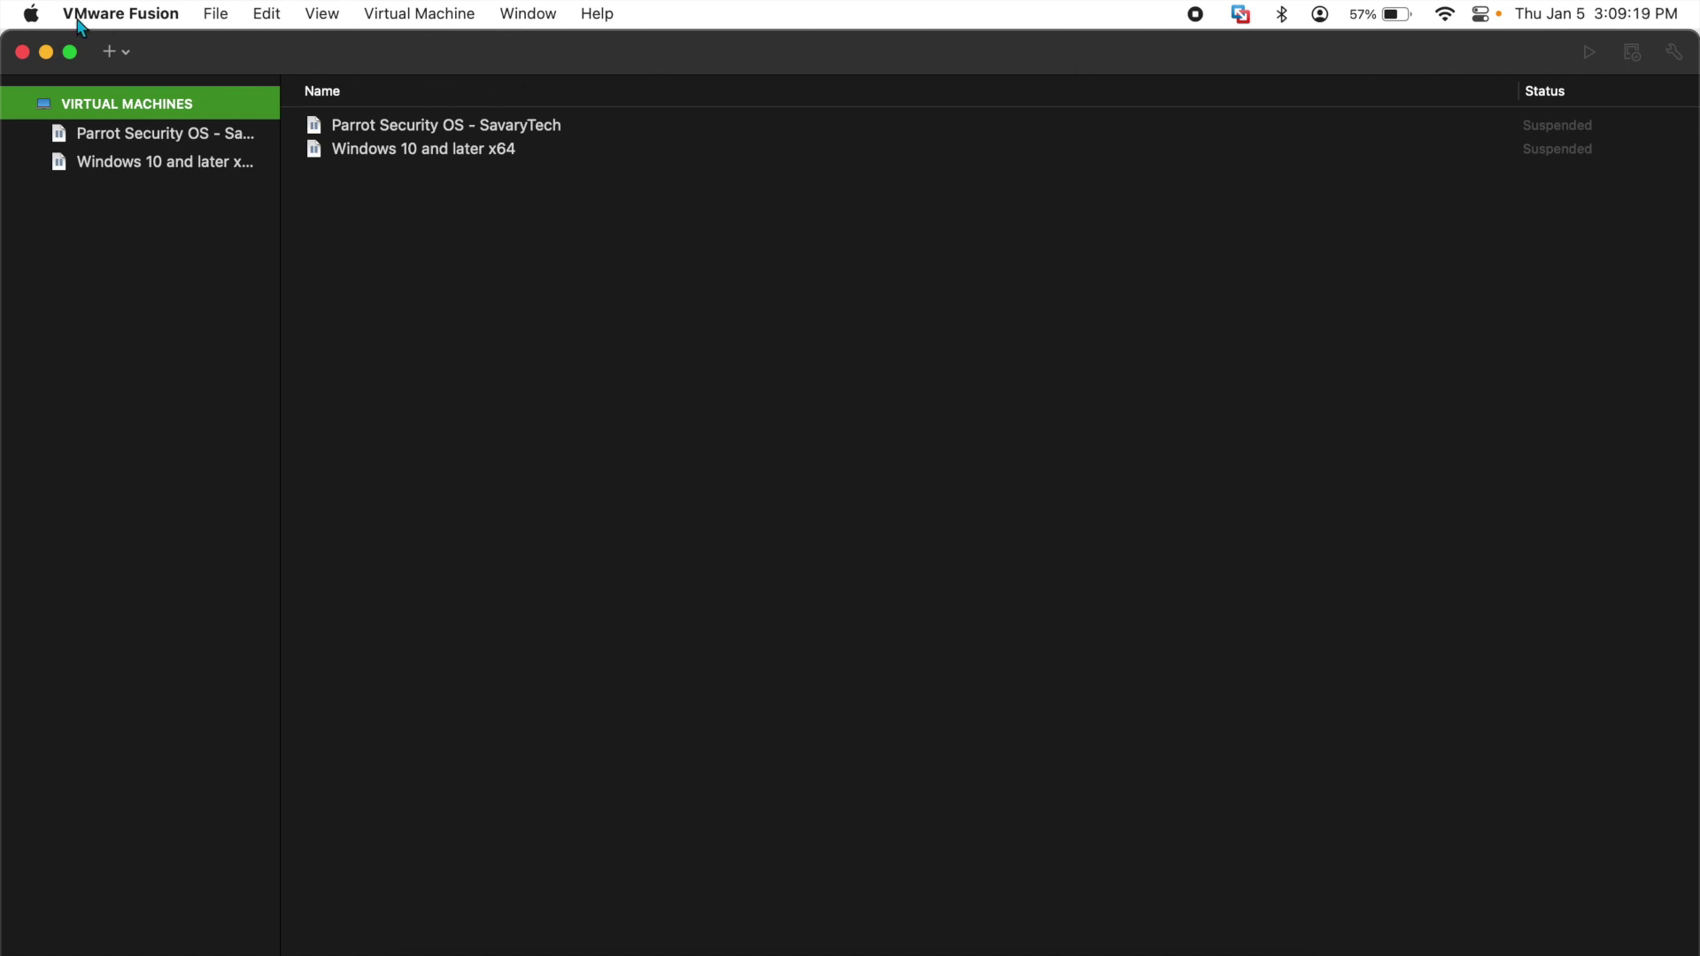
pyautogui.click(106, 14)
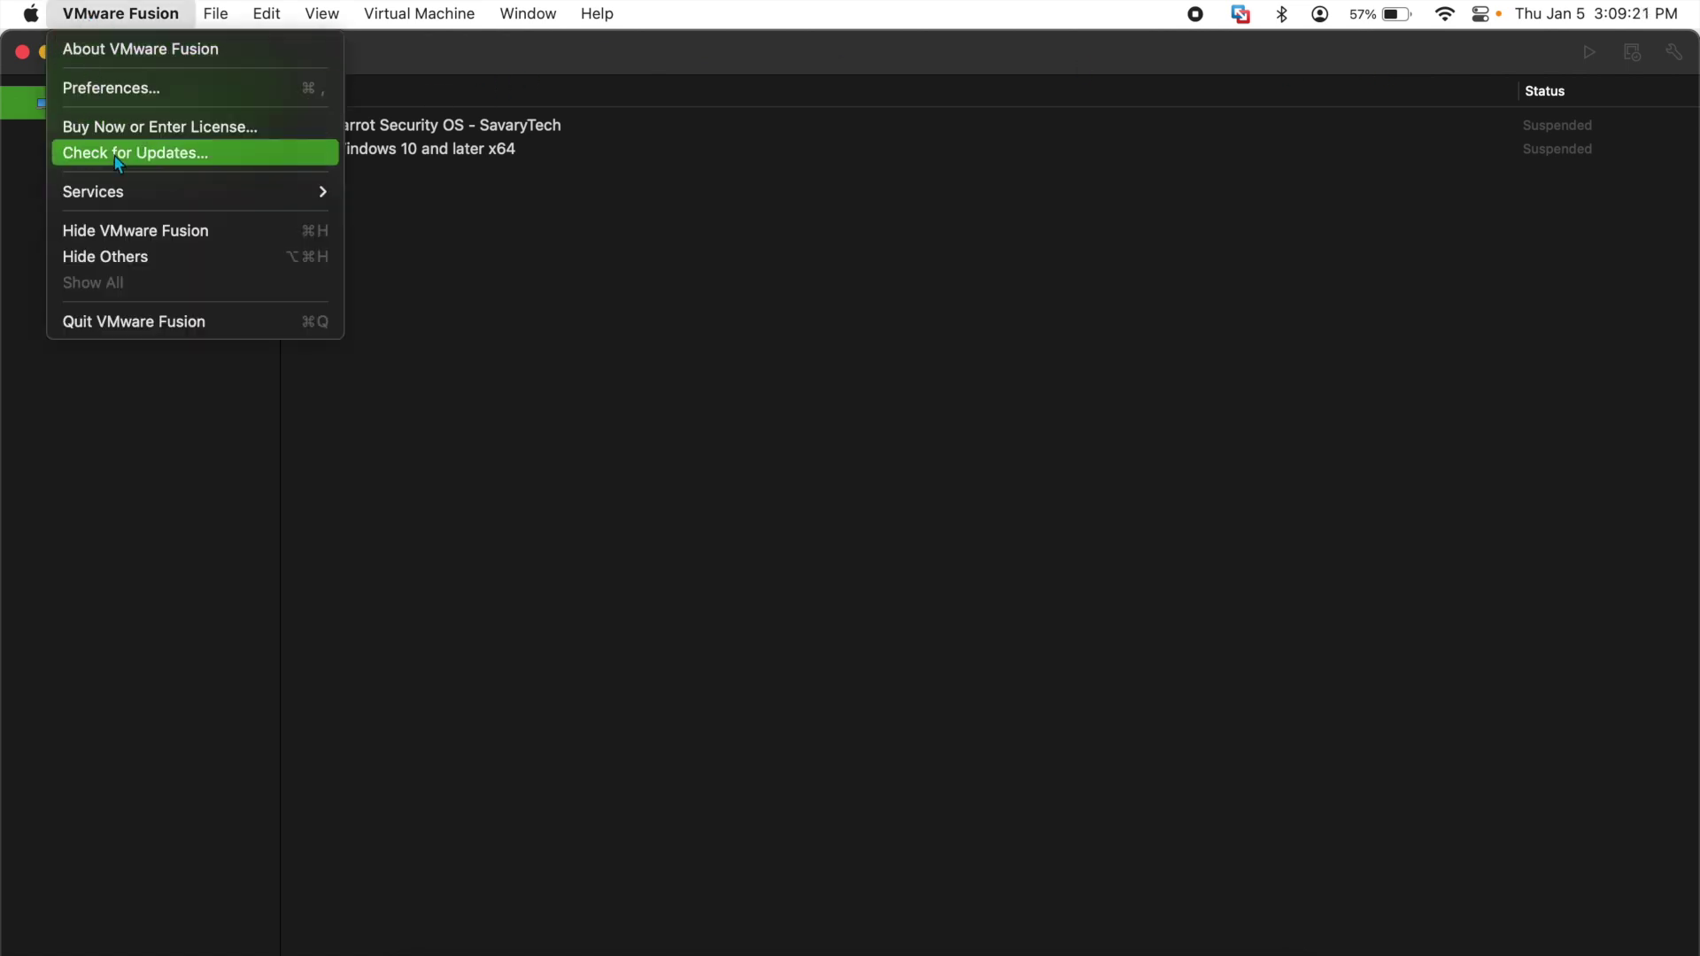
pyautogui.click(117, 515)
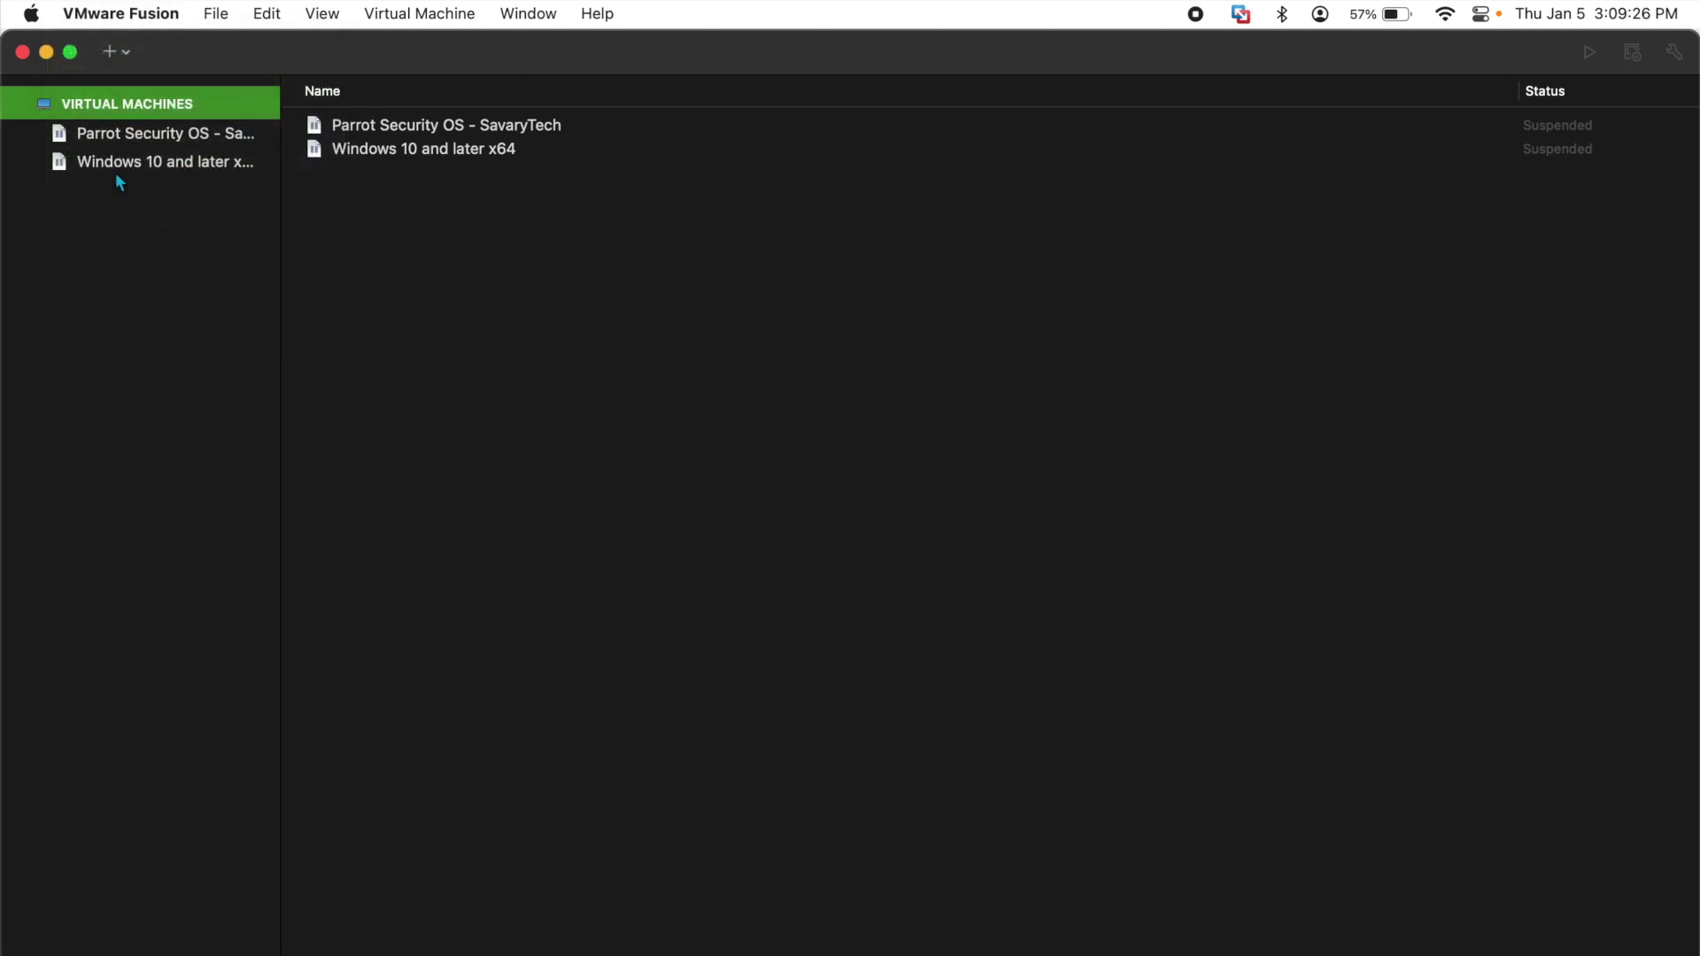
# Start a new virtual machine with File > New…
pyautogui.click(419, 14)
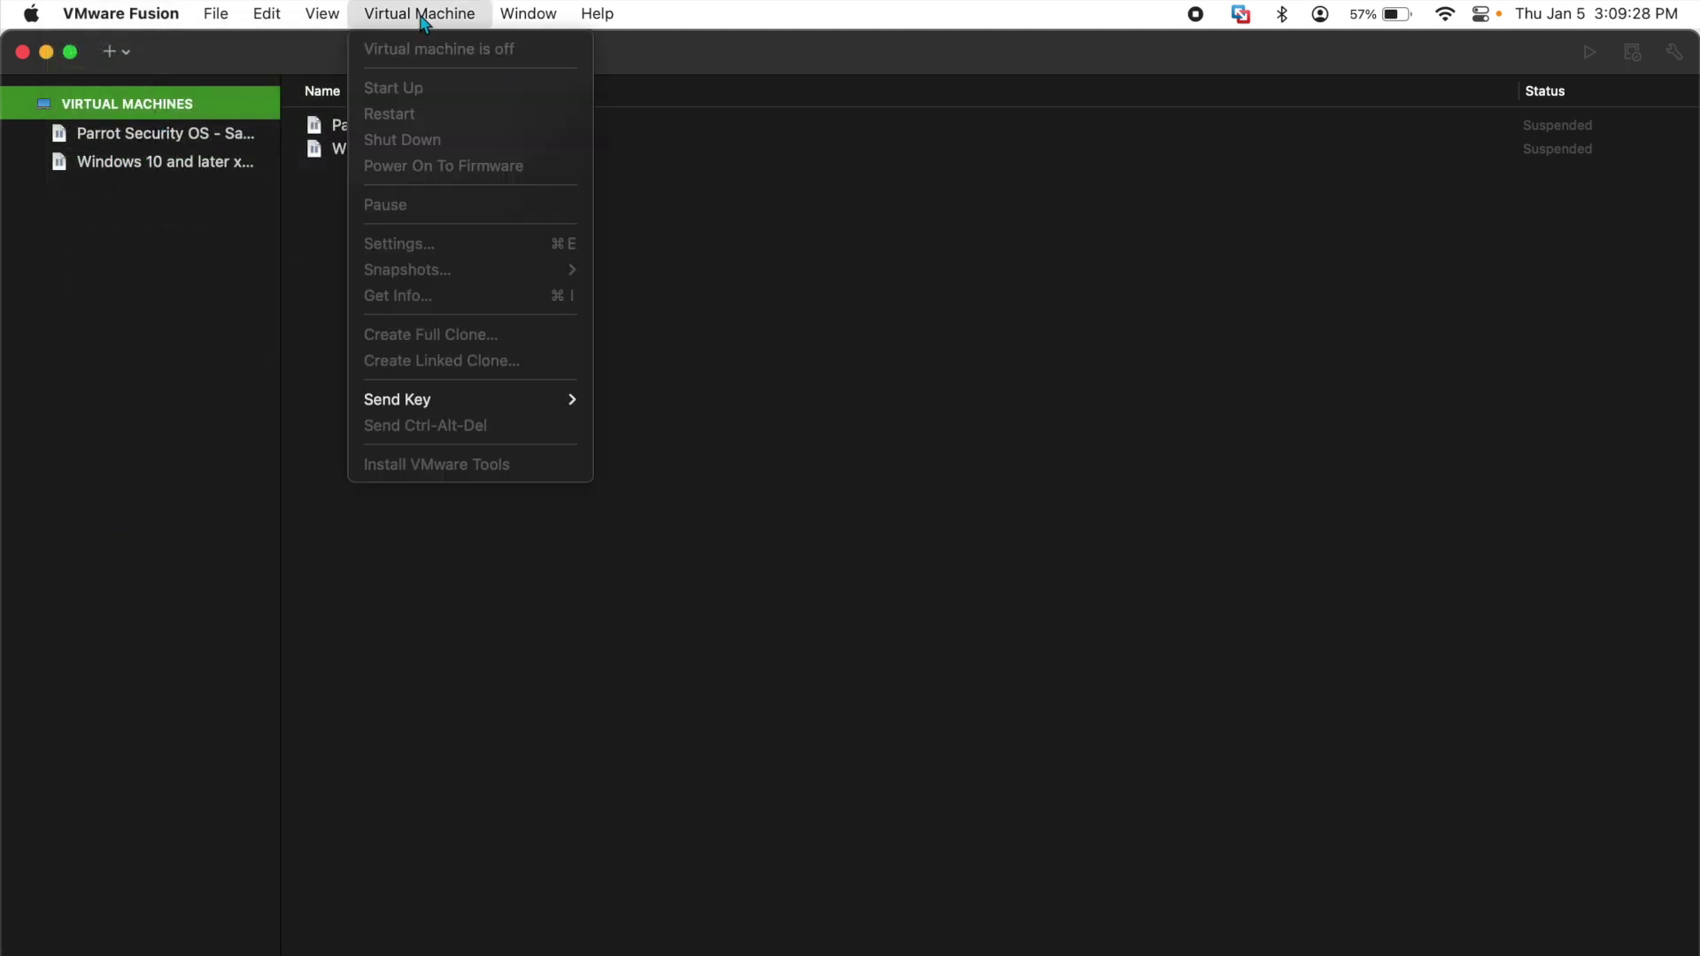
pyautogui.moveTo(93, 16)
pyautogui.moveTo(218, 14)
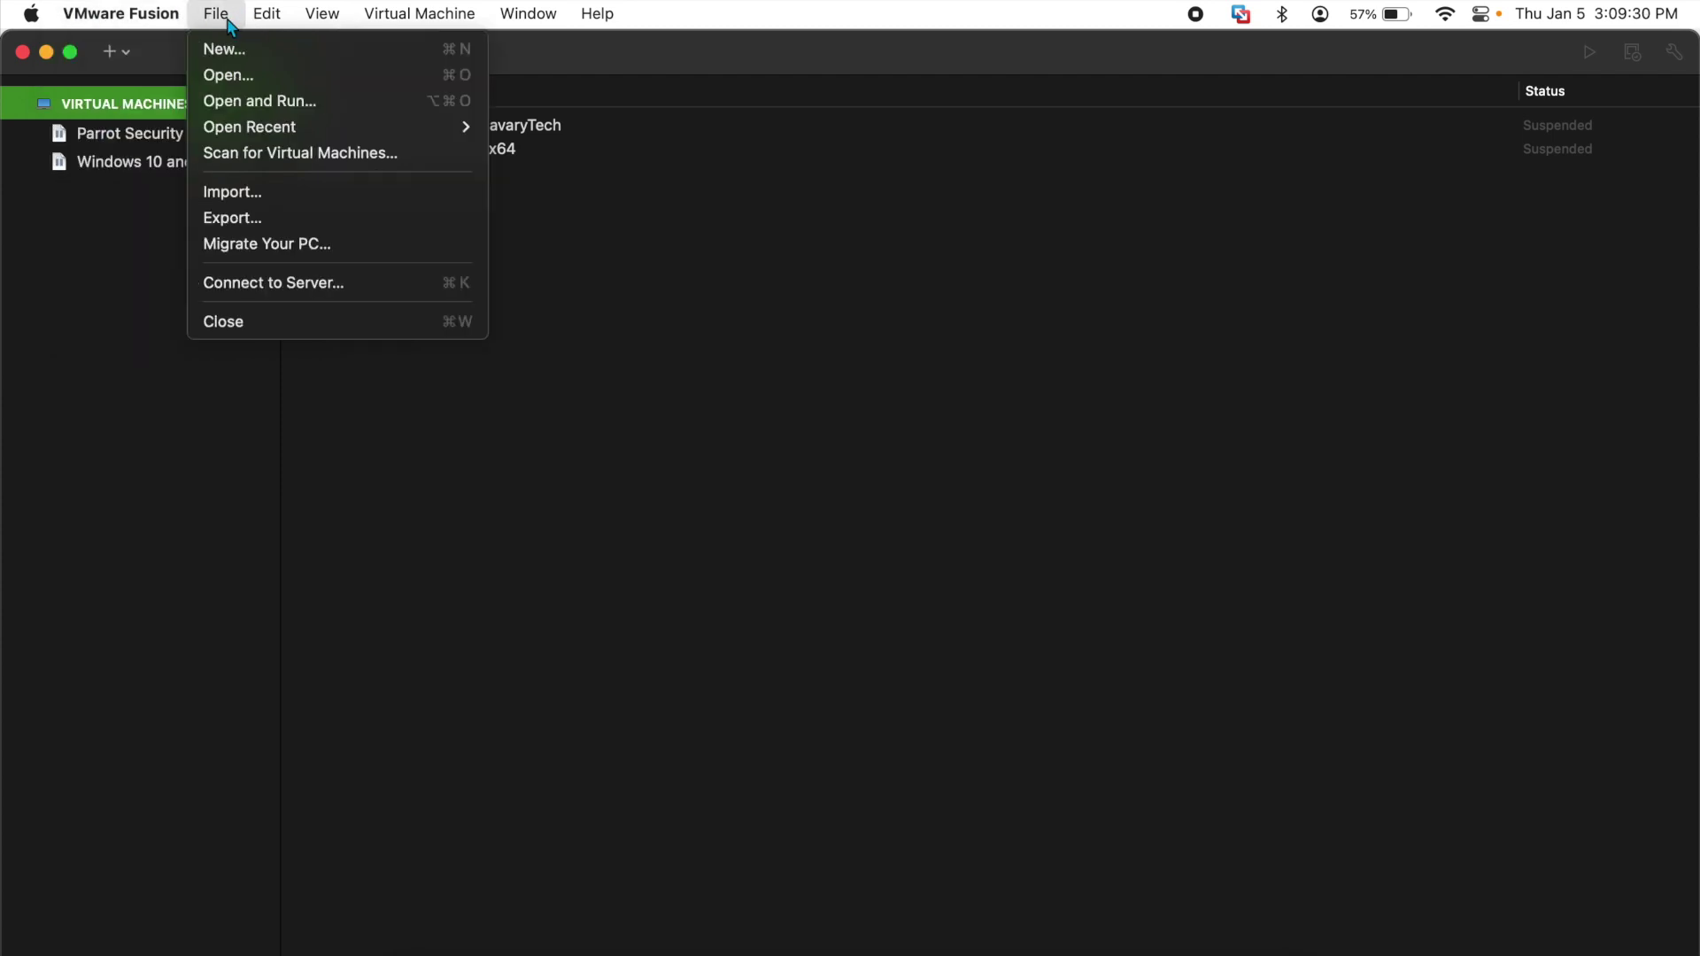
pyautogui.click(236, 59)
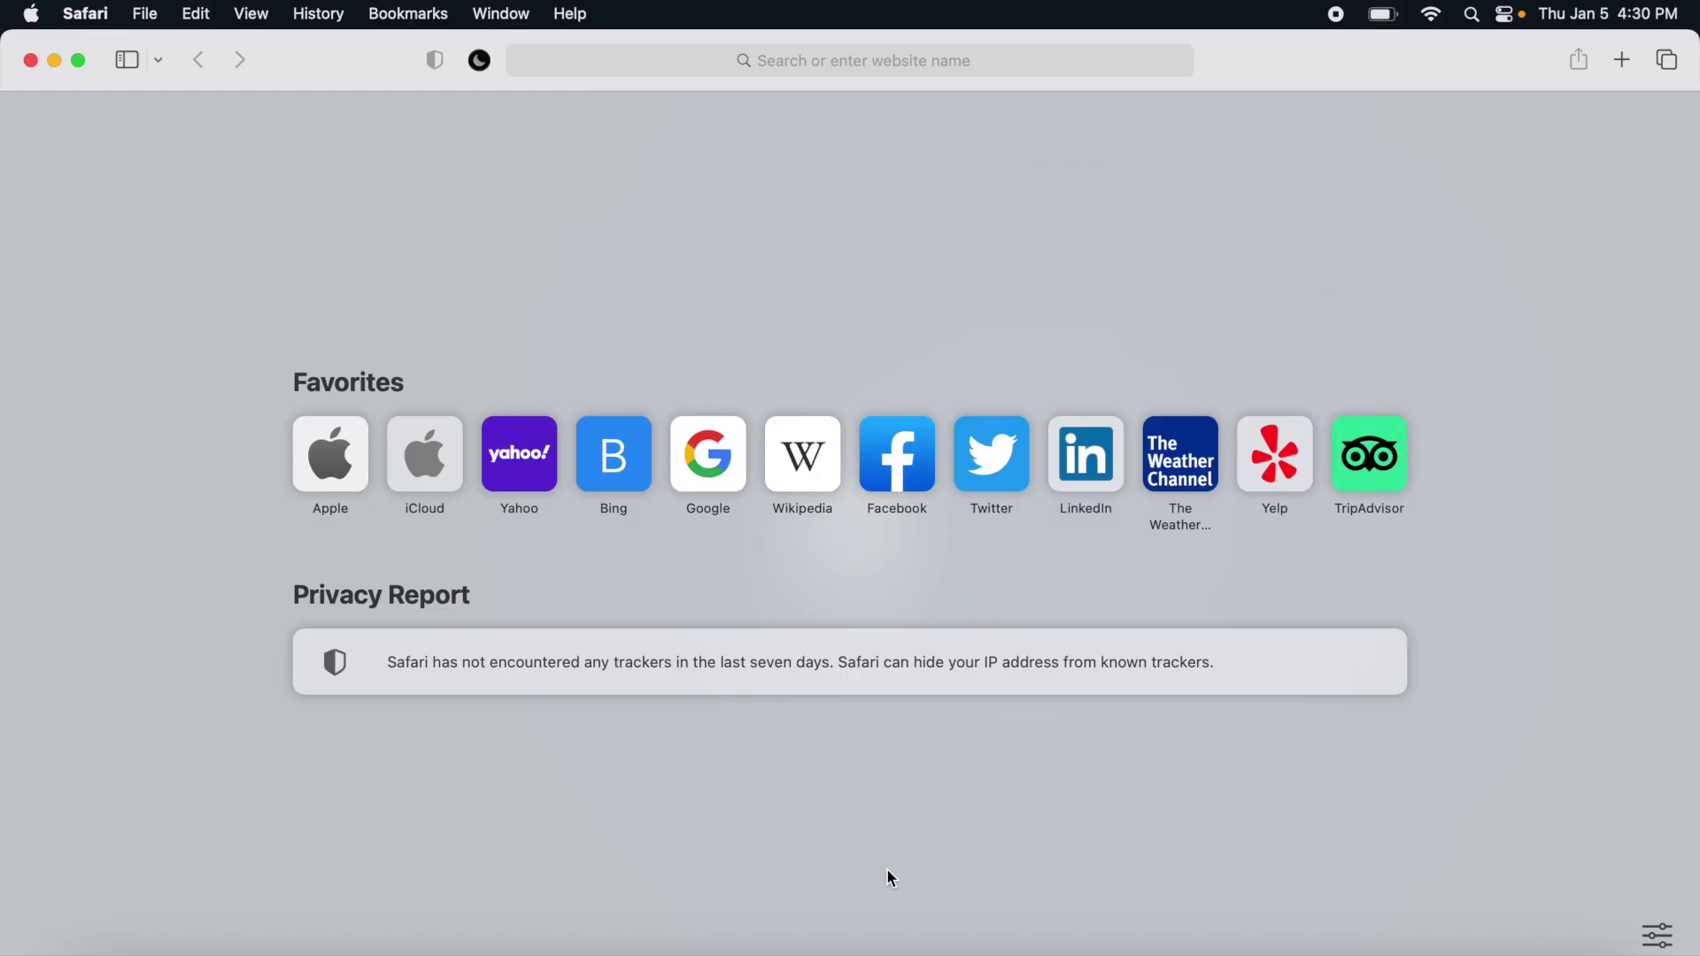
# Search the web for 'windows 11 download' and open Microsoft's Windows 11 download page
pyautogui.click(900, 69)
pyautogui.write('w')
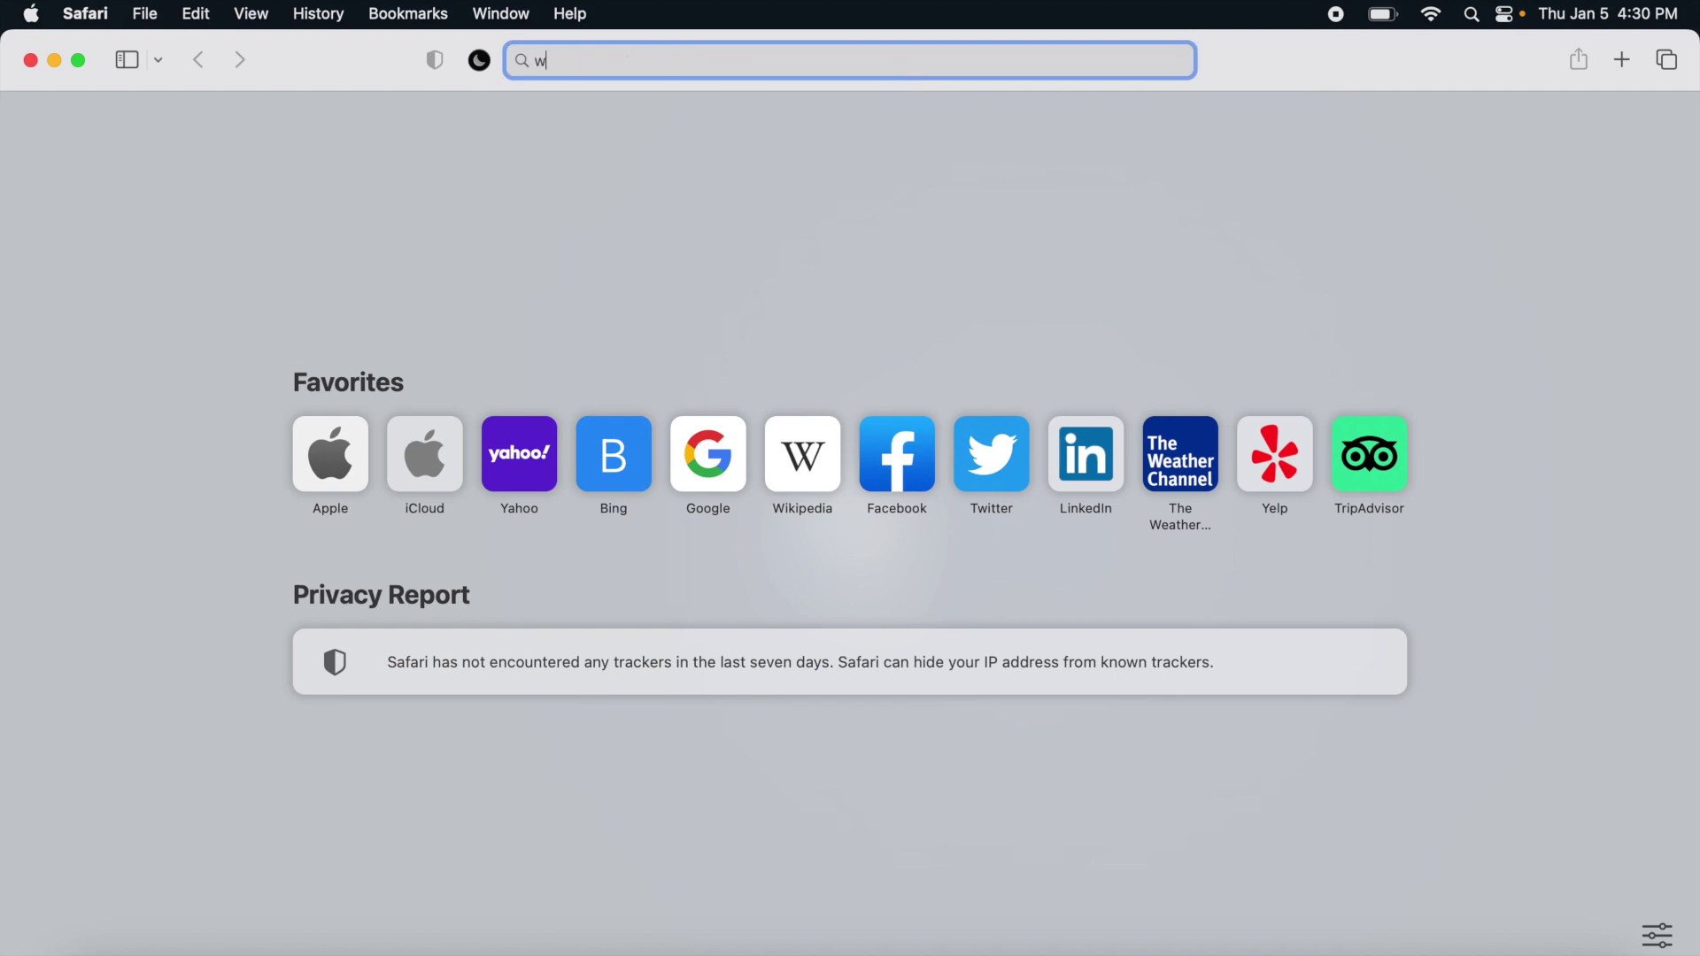
pyautogui.write('indows 11')
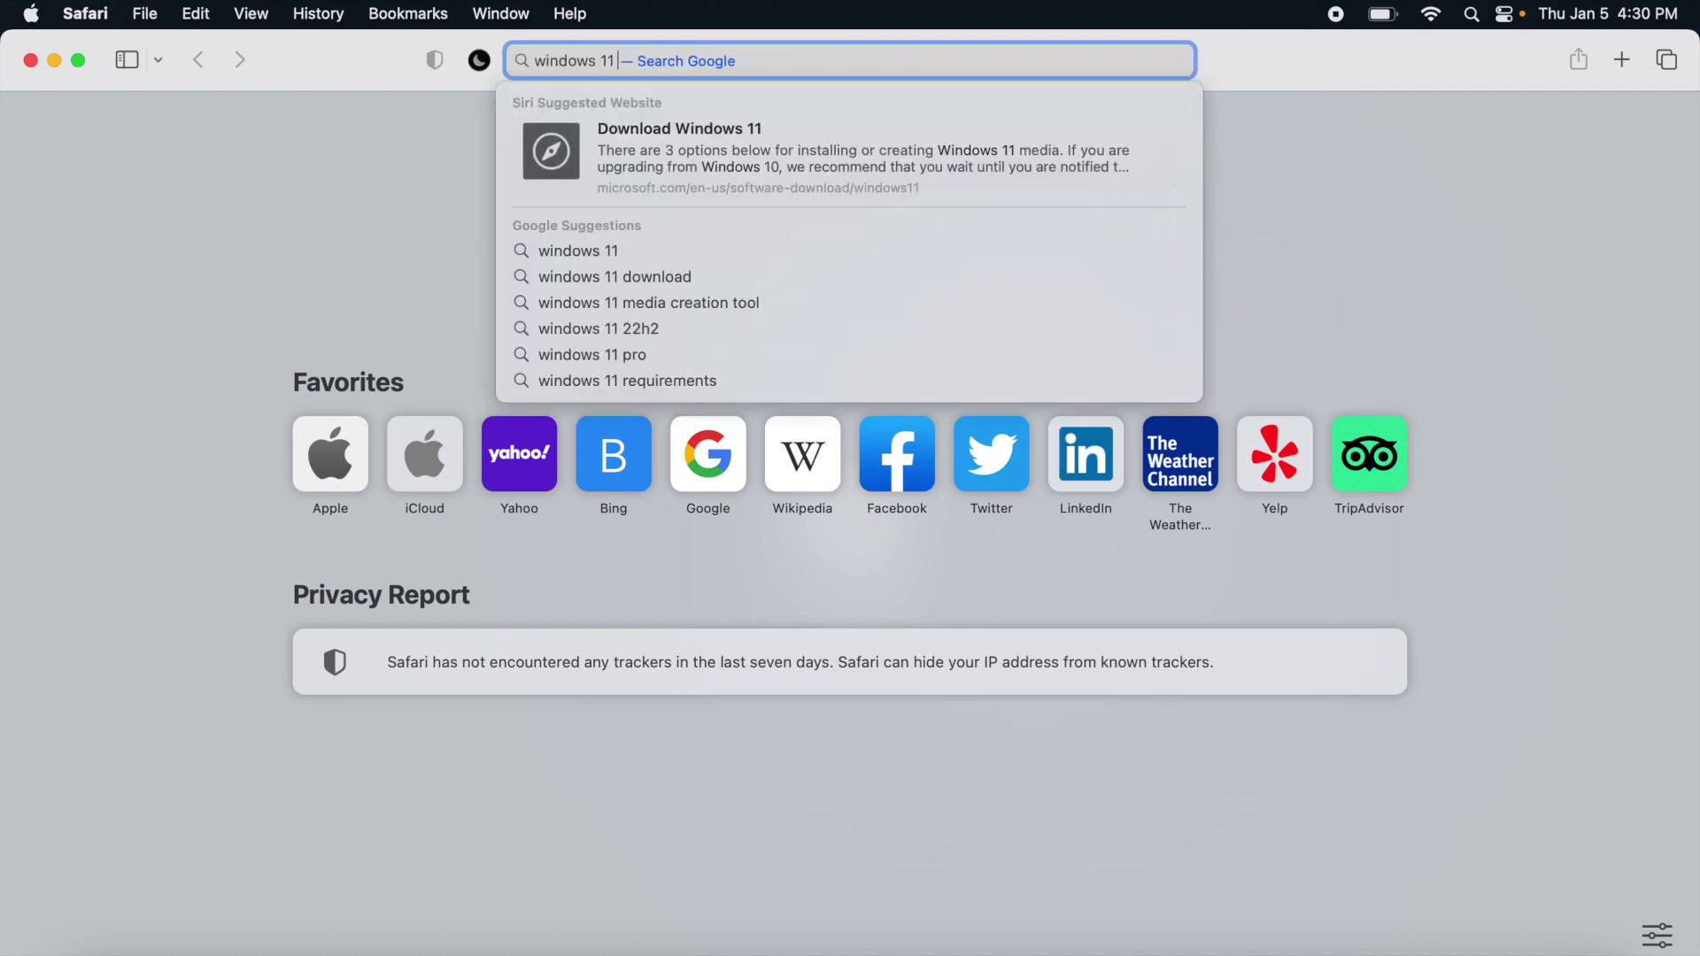
pyautogui.write(' download')
pyautogui.press('Return')
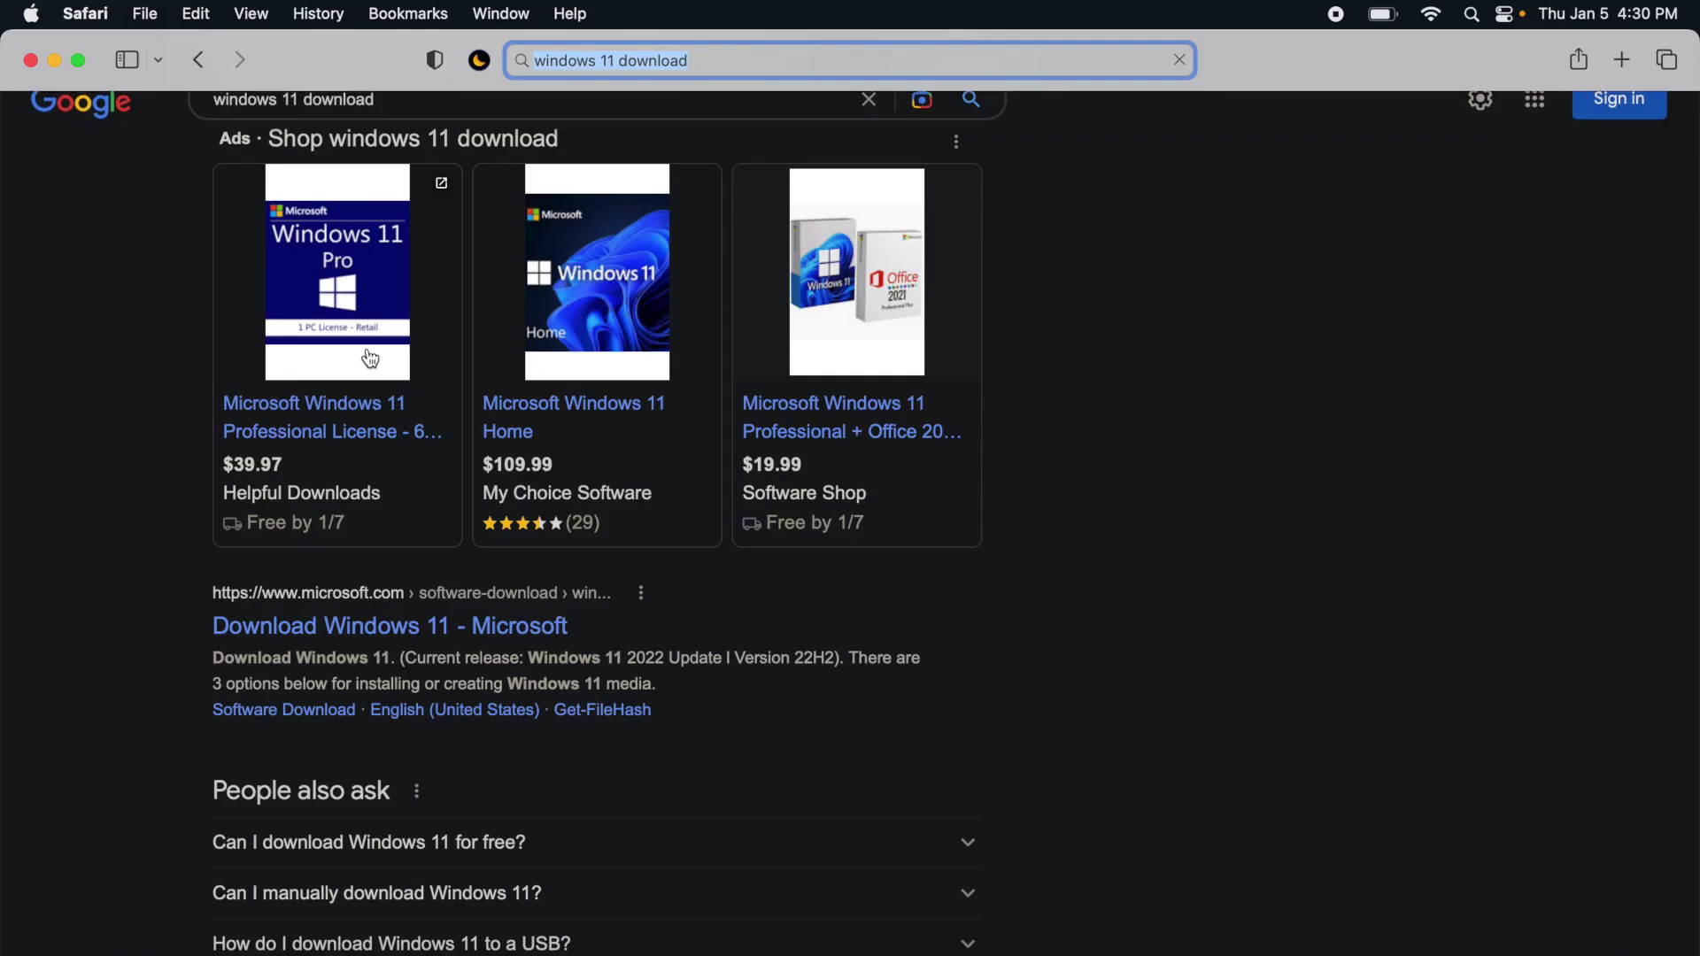
pyautogui.click(383, 636)
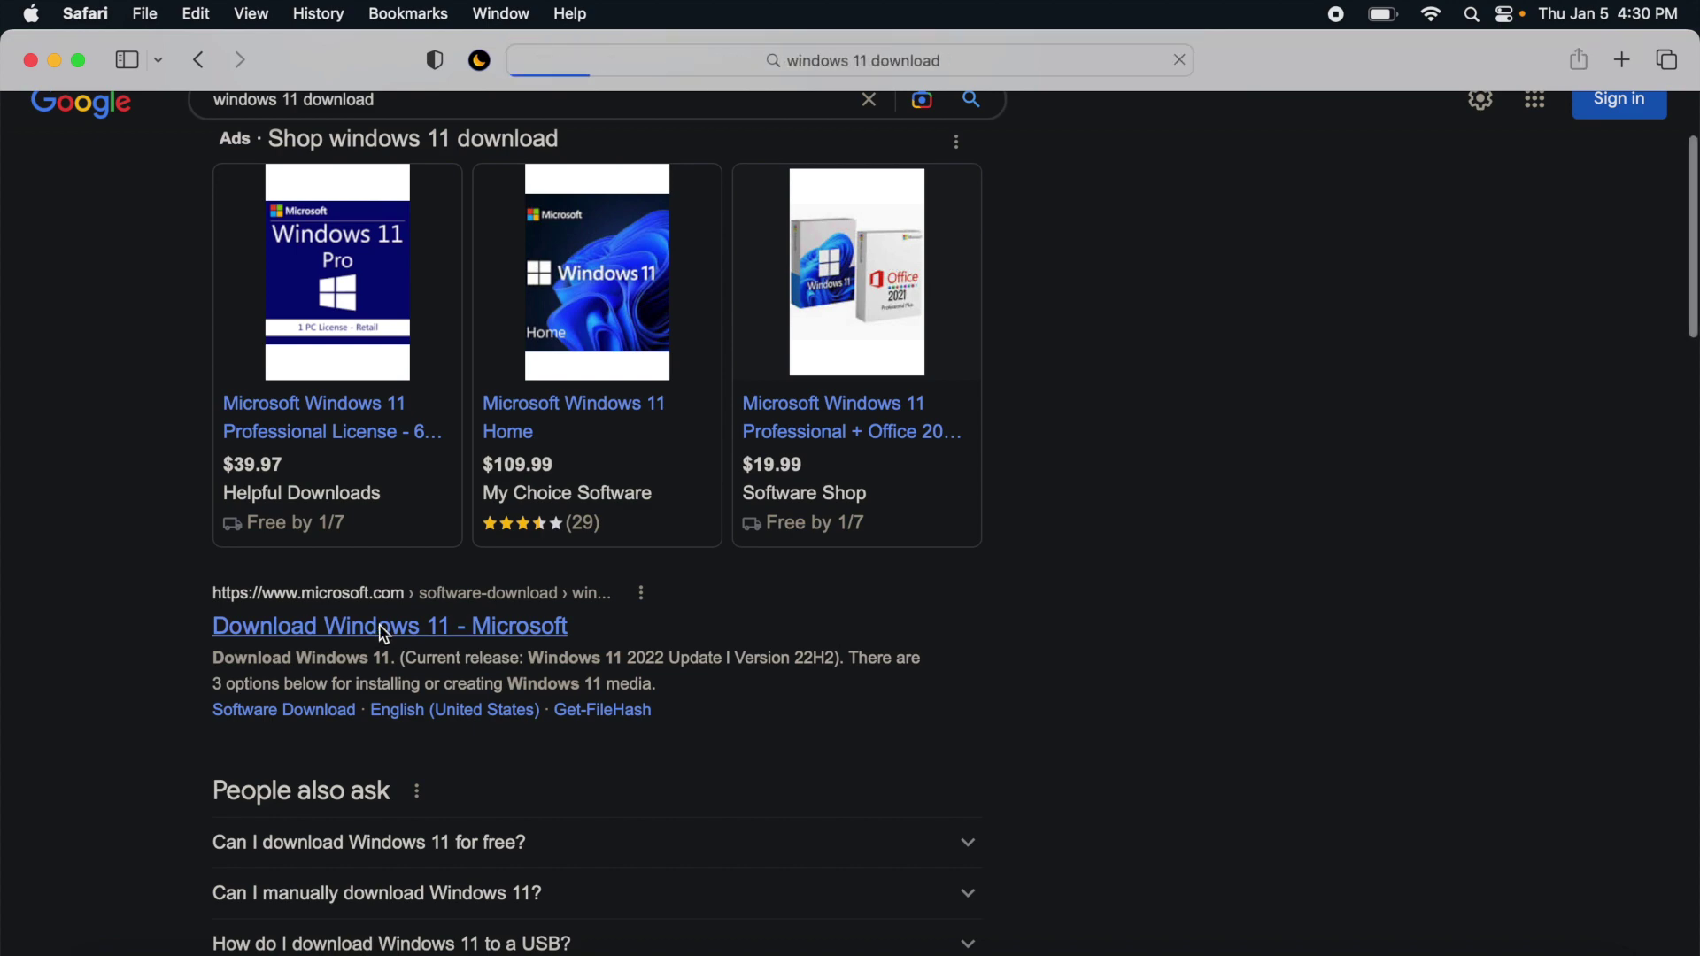
# Select the Windows 11 (multi-edition ISO) edition and request its download
pyautogui.scroll(-10, 494, 717)
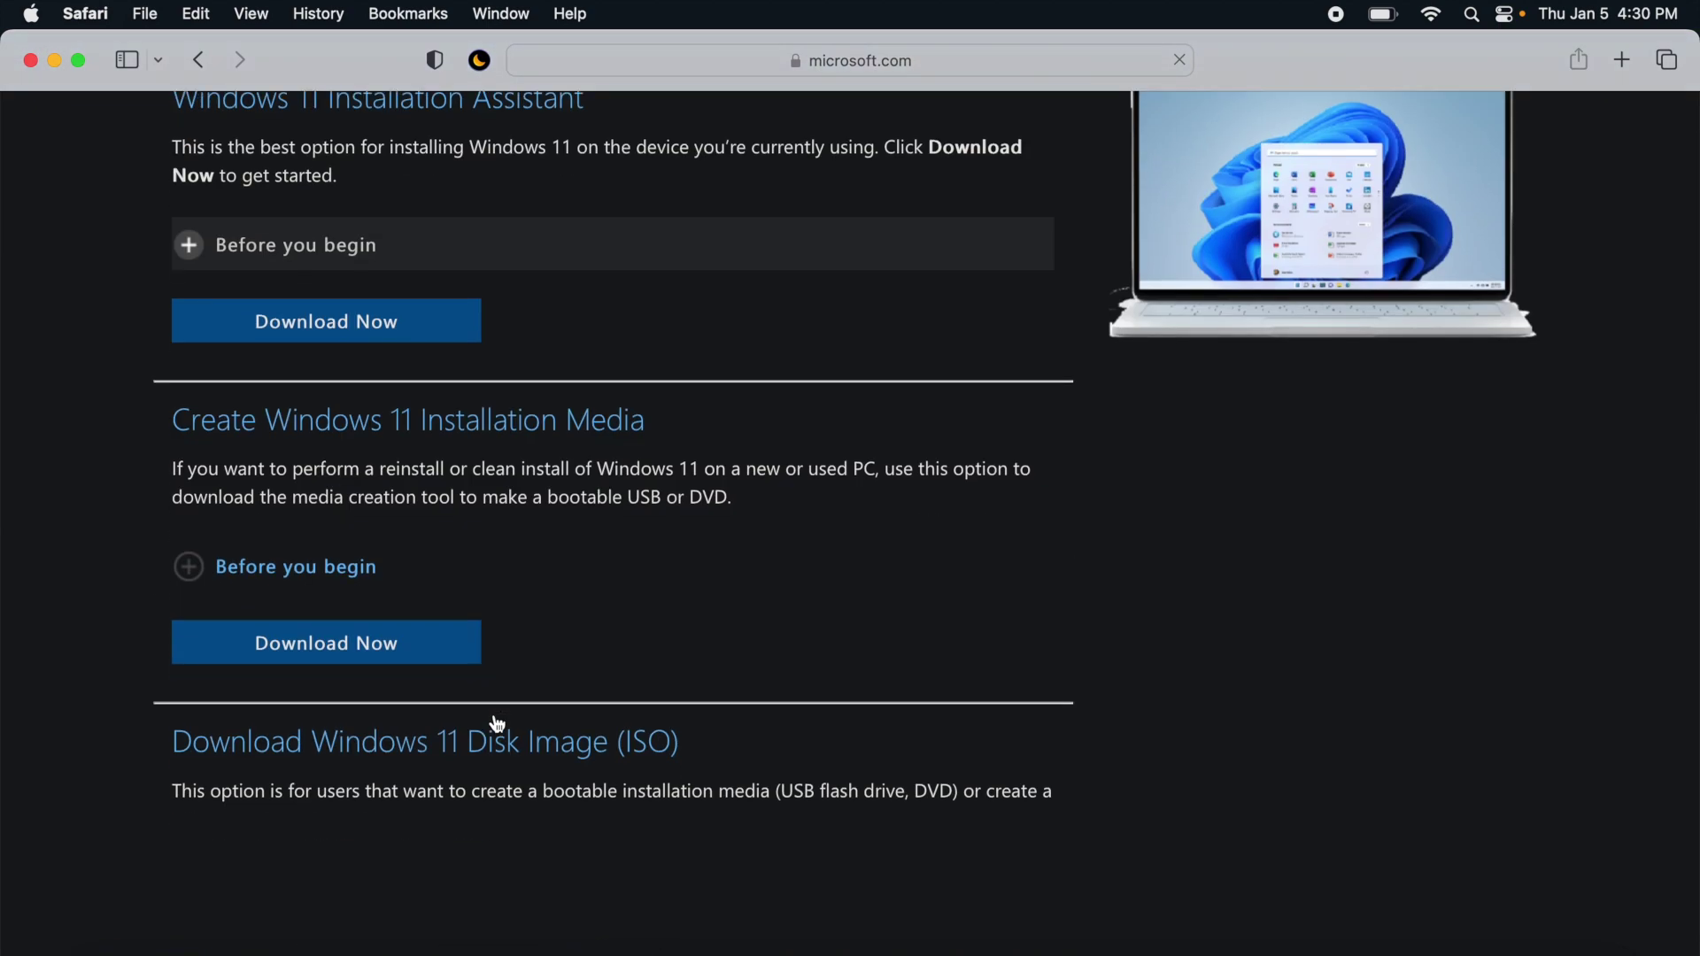
pyautogui.click(406, 698)
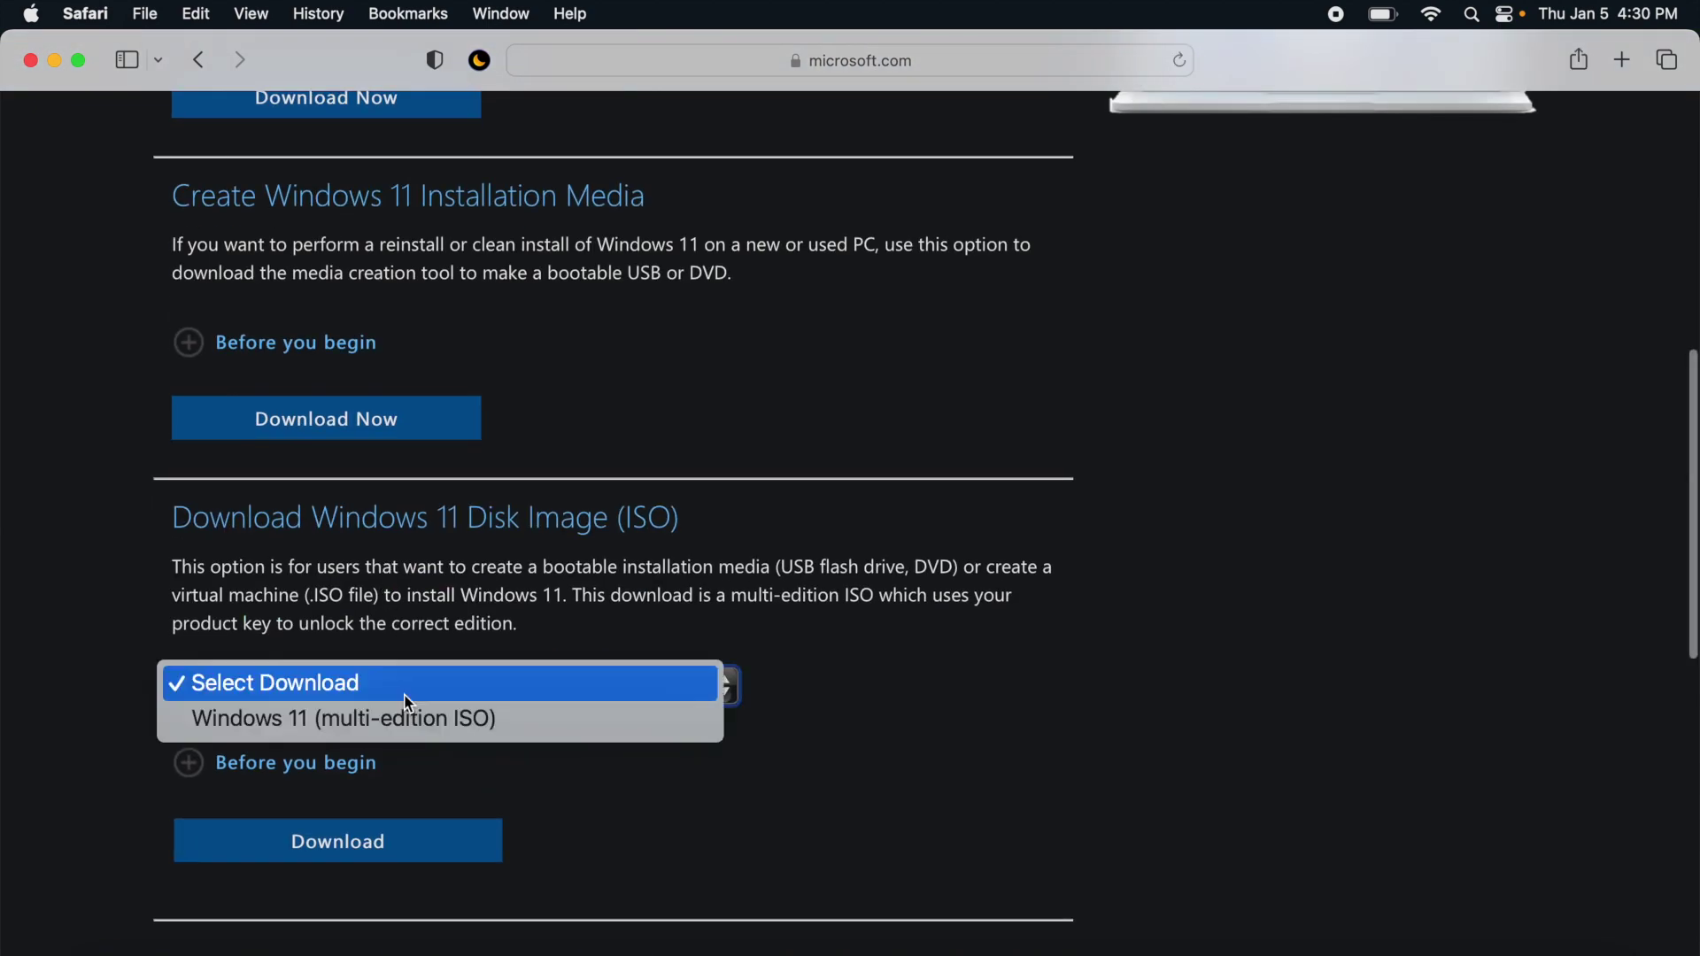
pyautogui.click(329, 723)
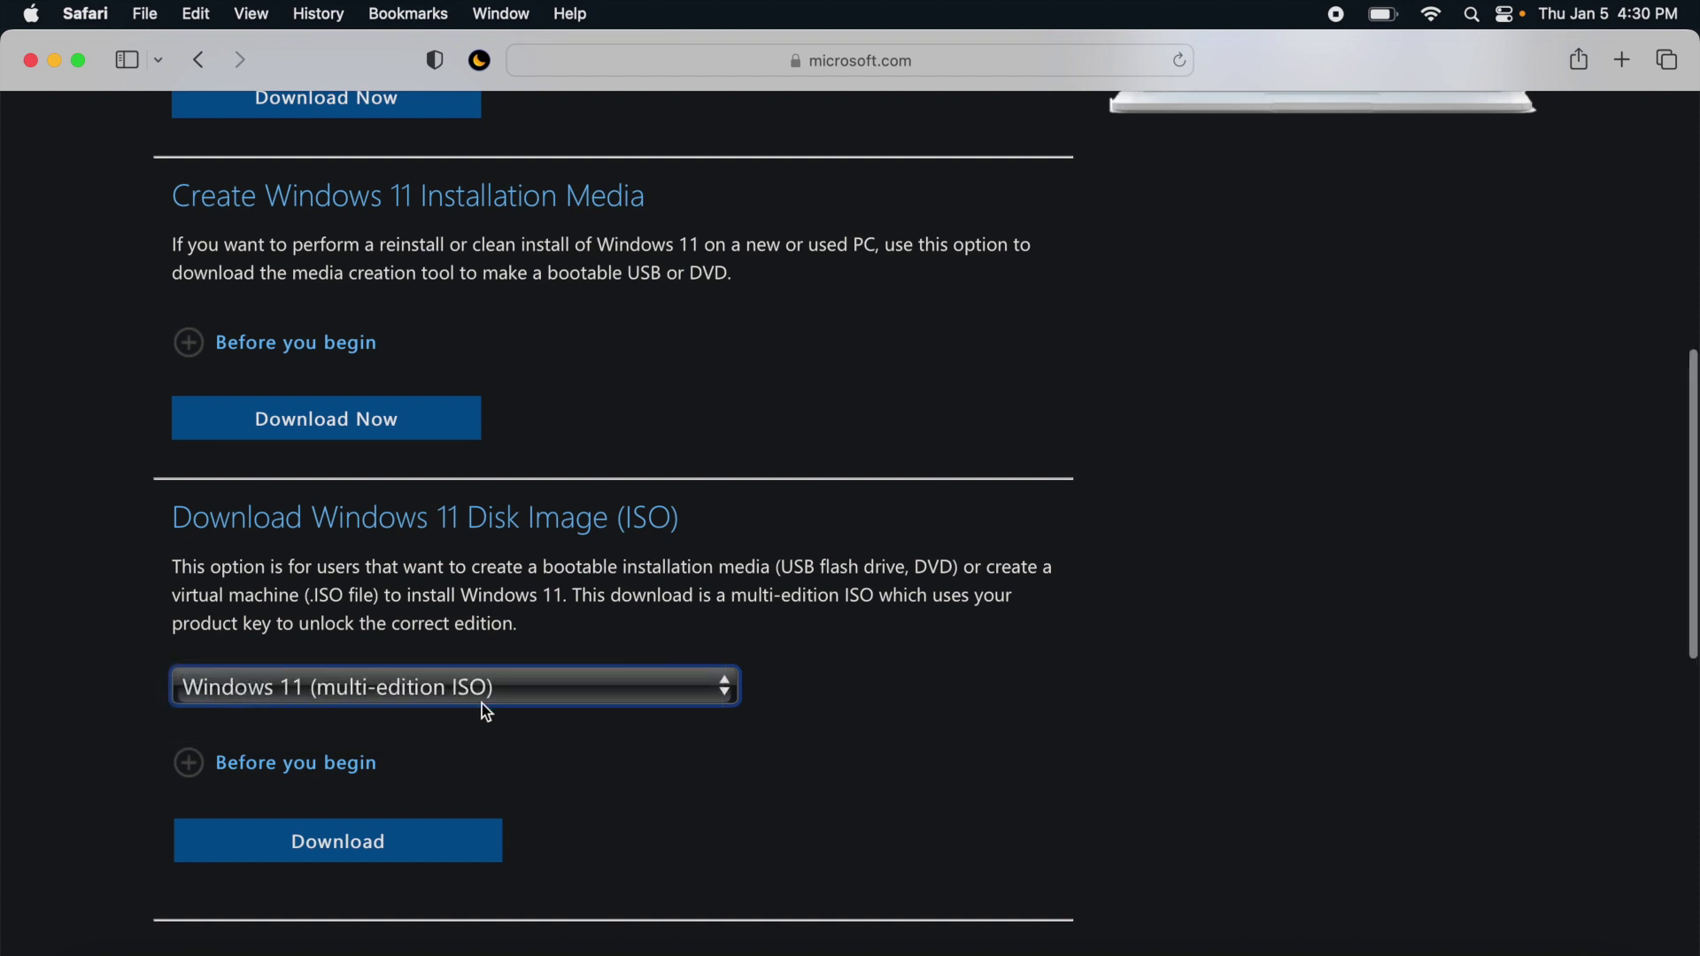
pyautogui.scroll(-3, 482, 704)
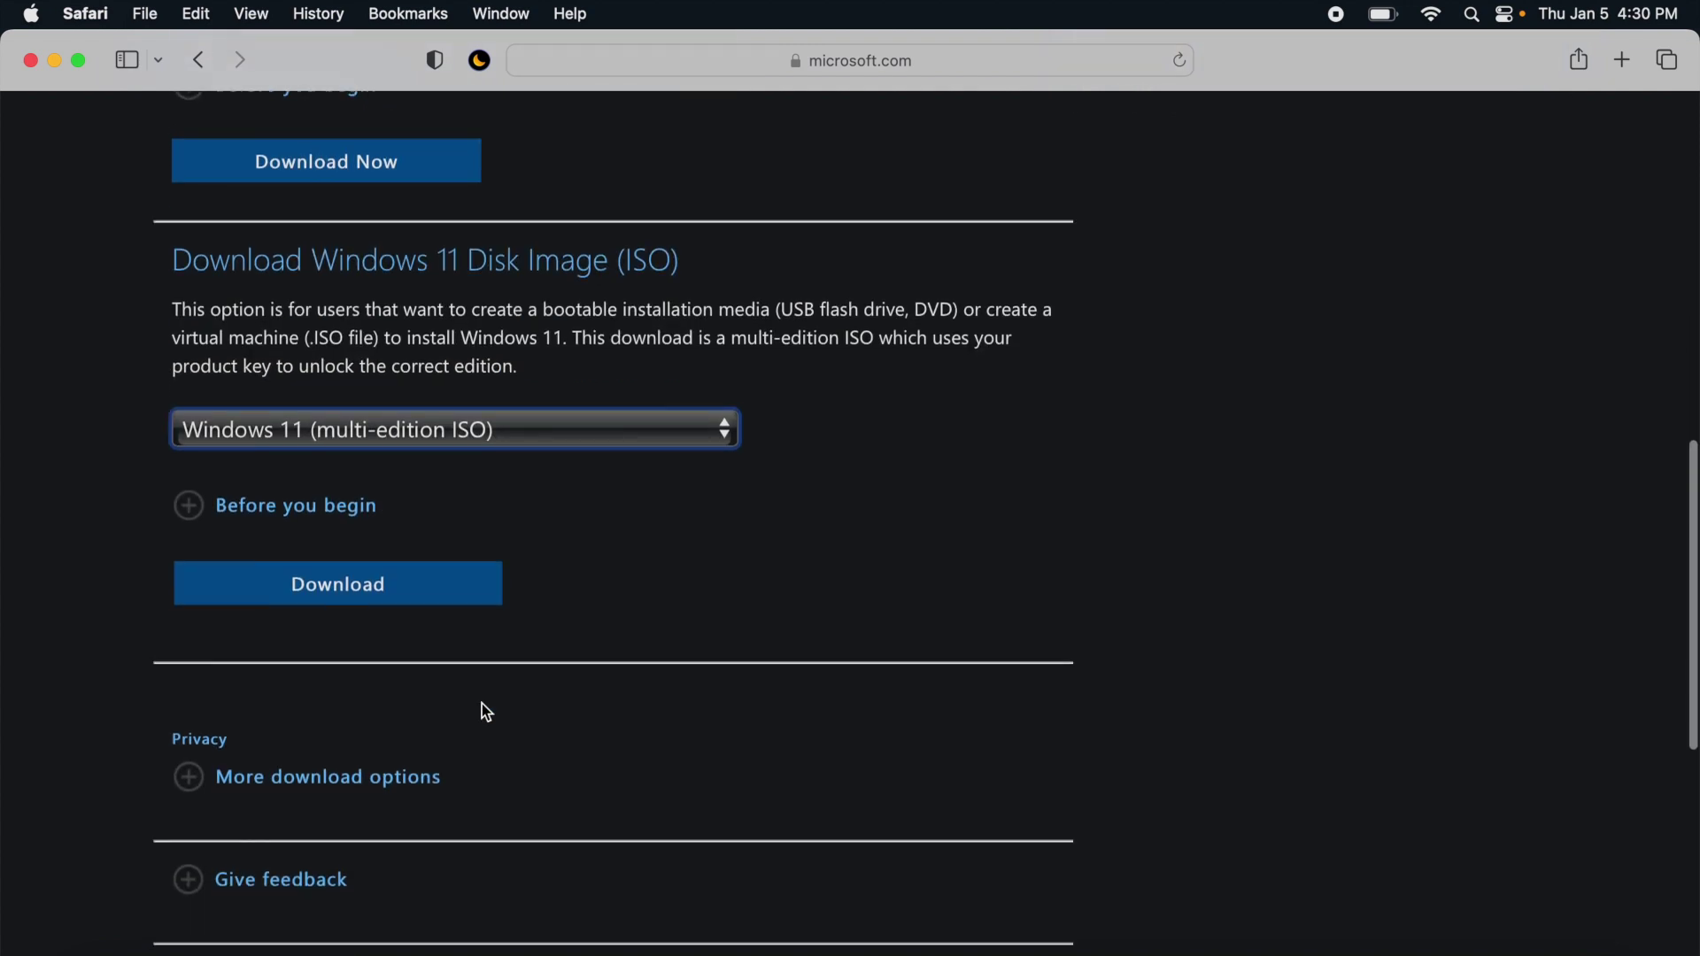
pyautogui.click(358, 599)
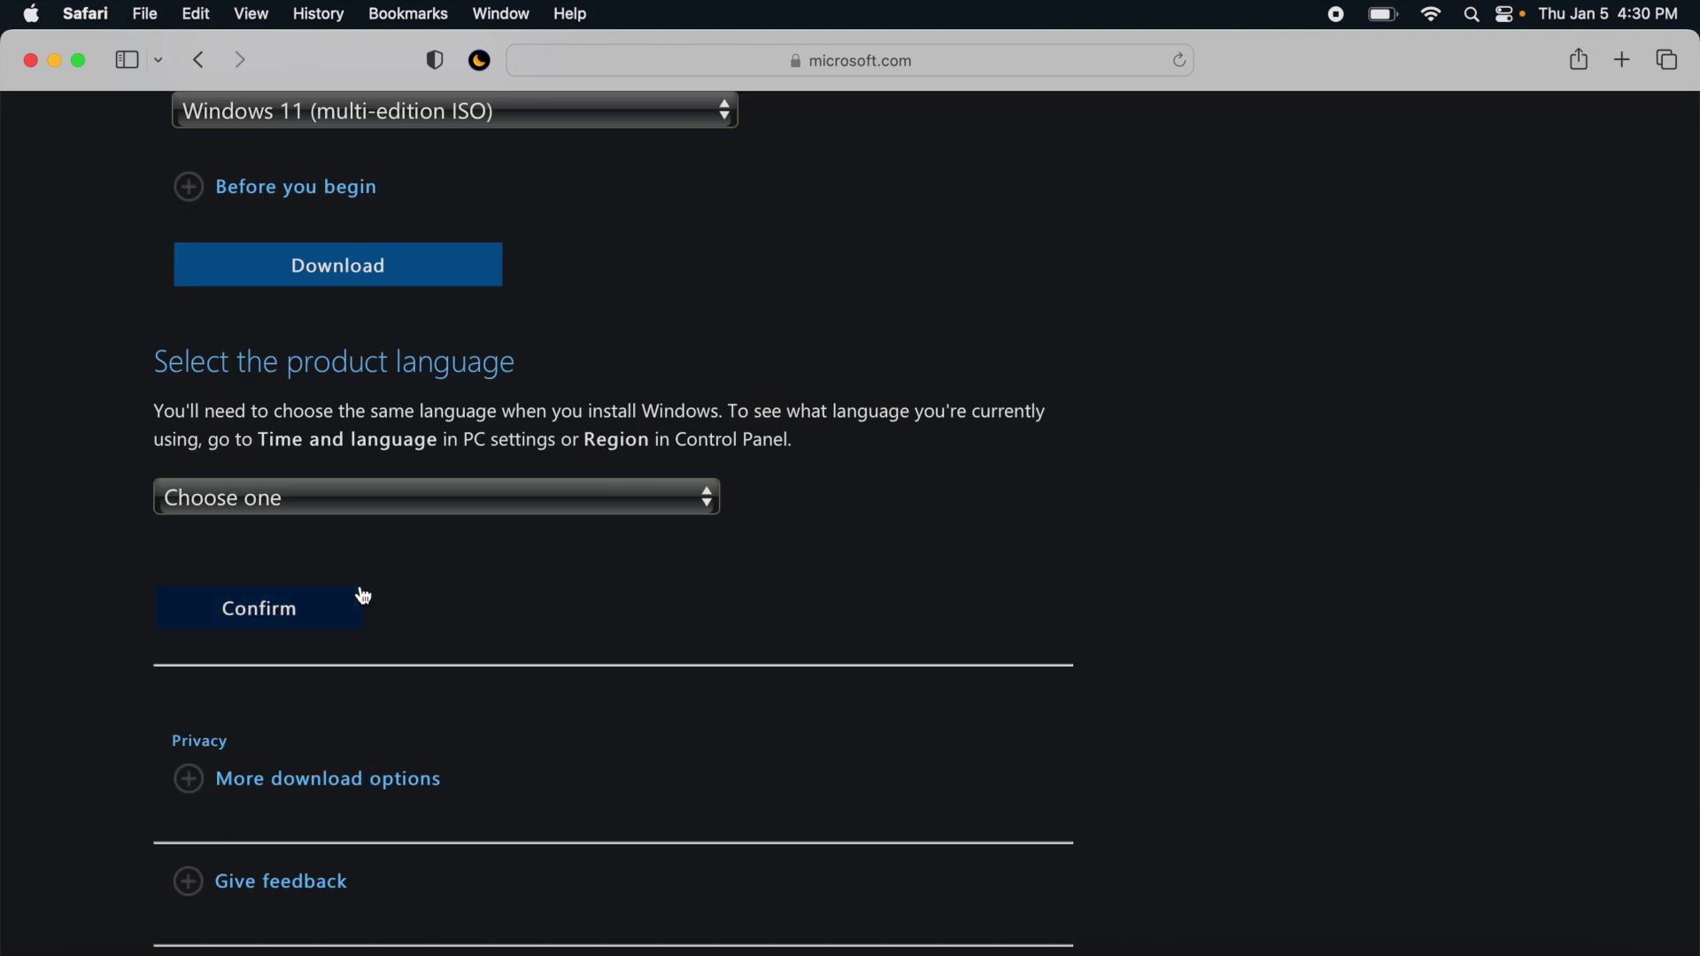
# Confirm English (United States) as the language and start the 64-bit download
pyautogui.click(279, 505)
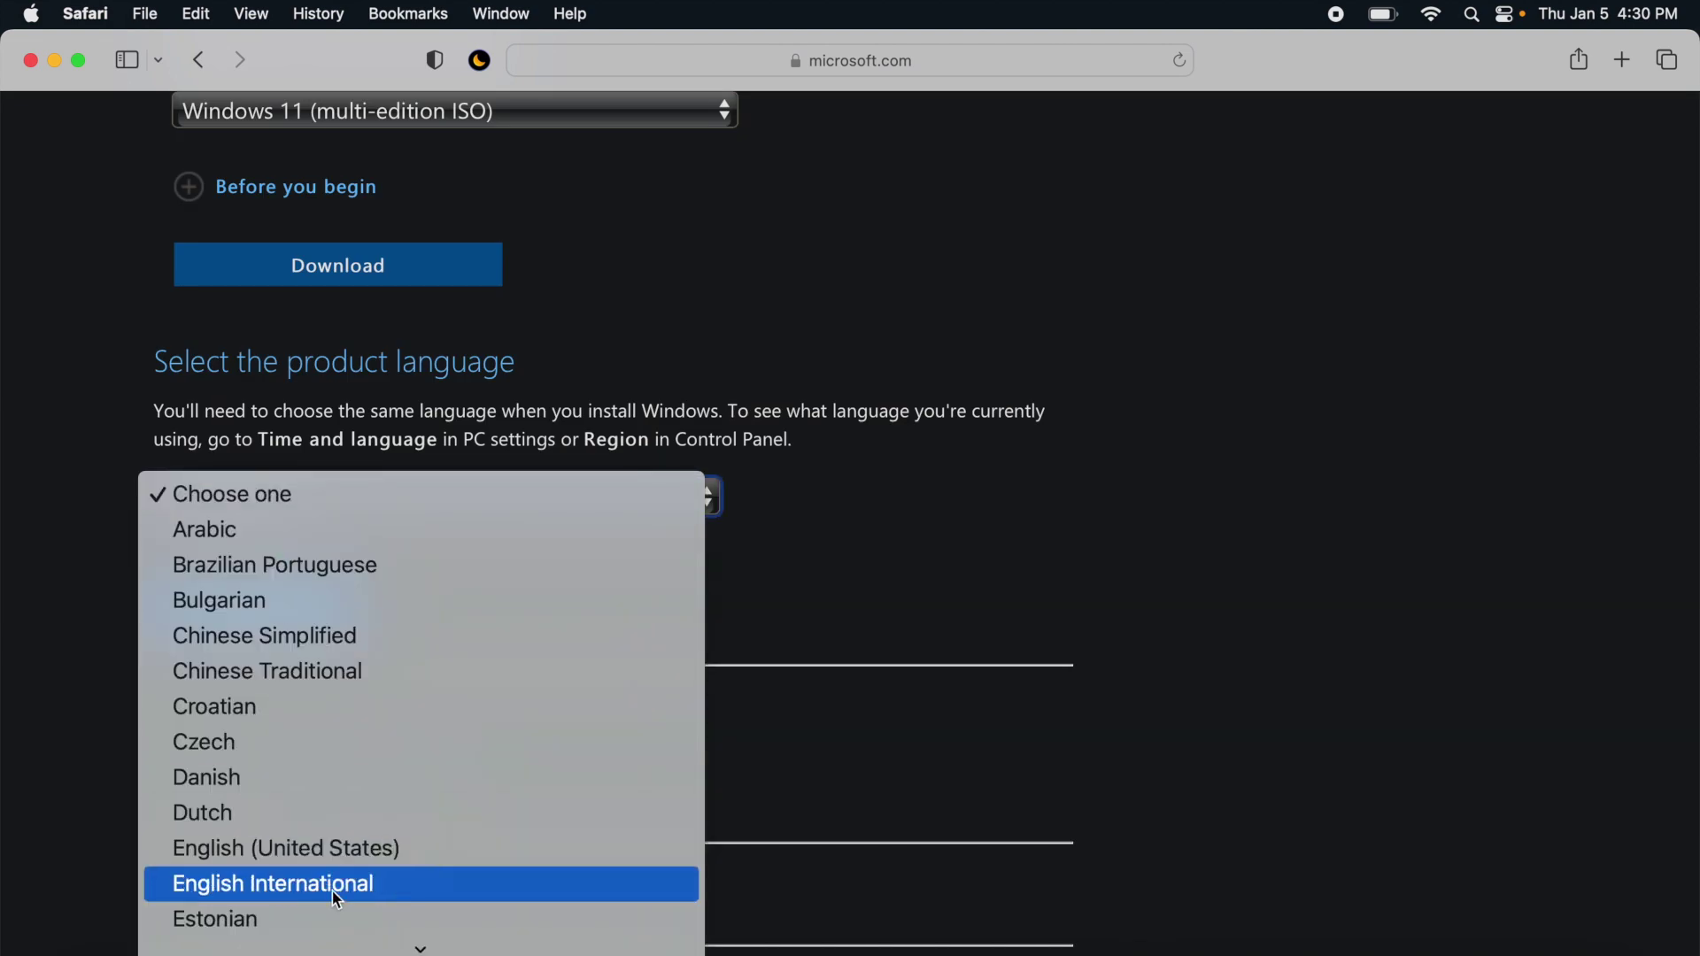
pyautogui.click(277, 848)
pyautogui.click(285, 612)
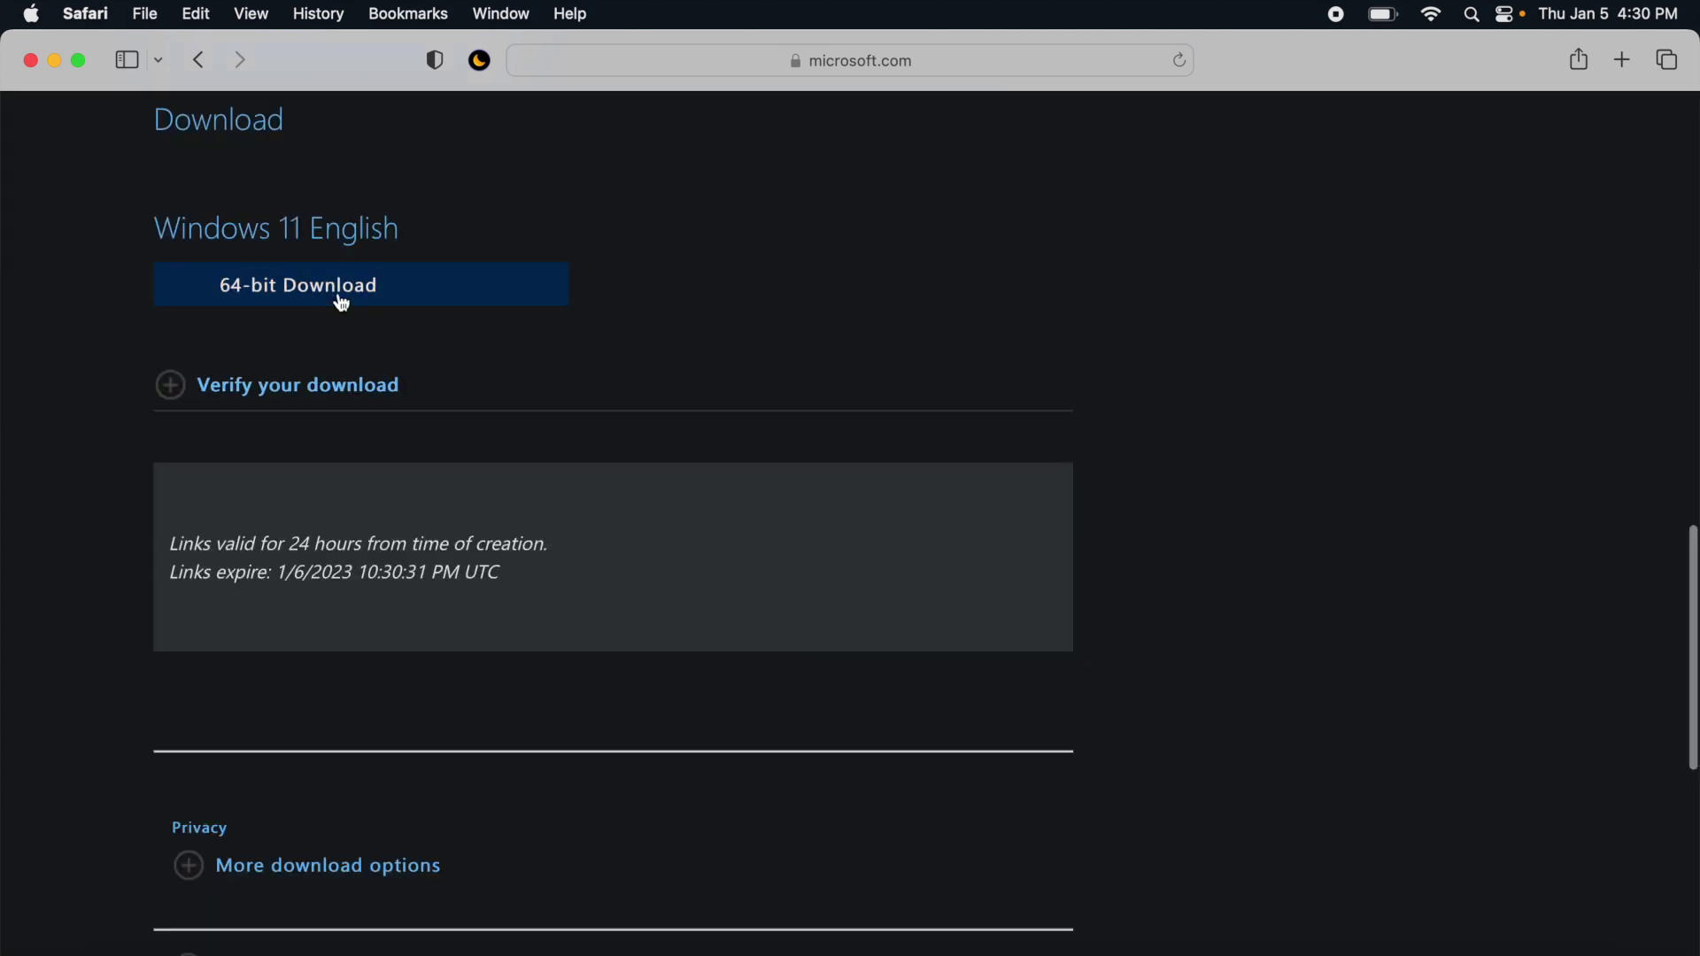
pyautogui.tripleClick(258, 299)
pyautogui.click(254, 290)
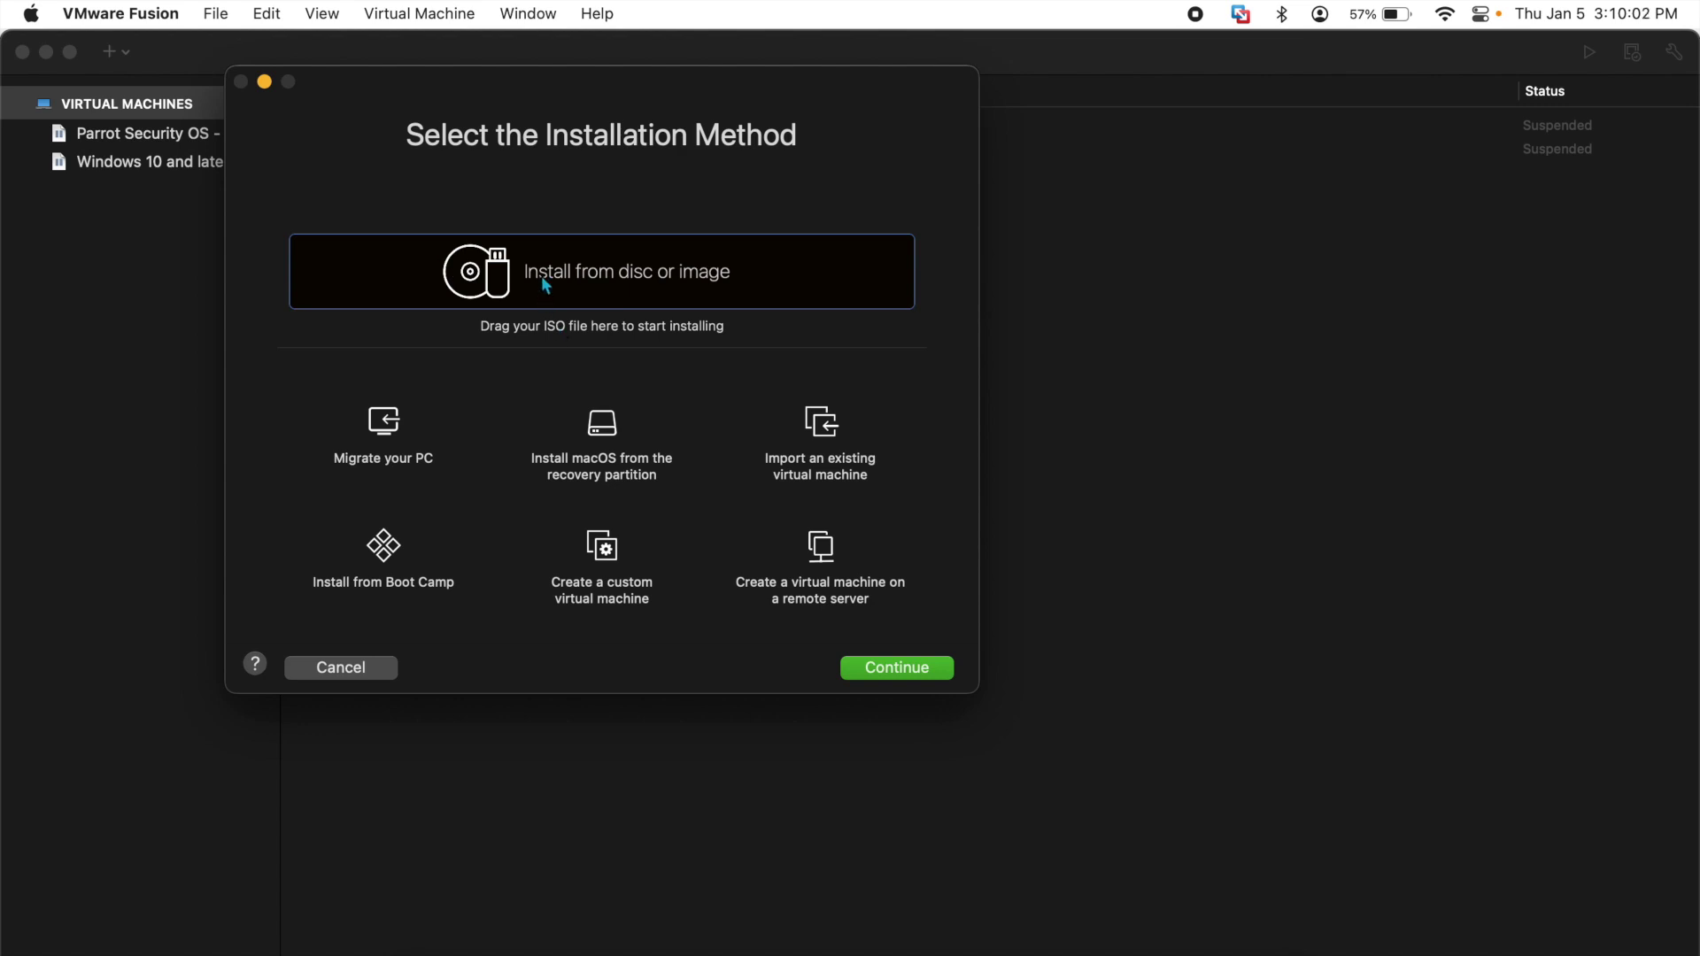
# Install from disc or image using Win11_22H2_English_x64v1.iso as the source
pyautogui.click(878, 680)
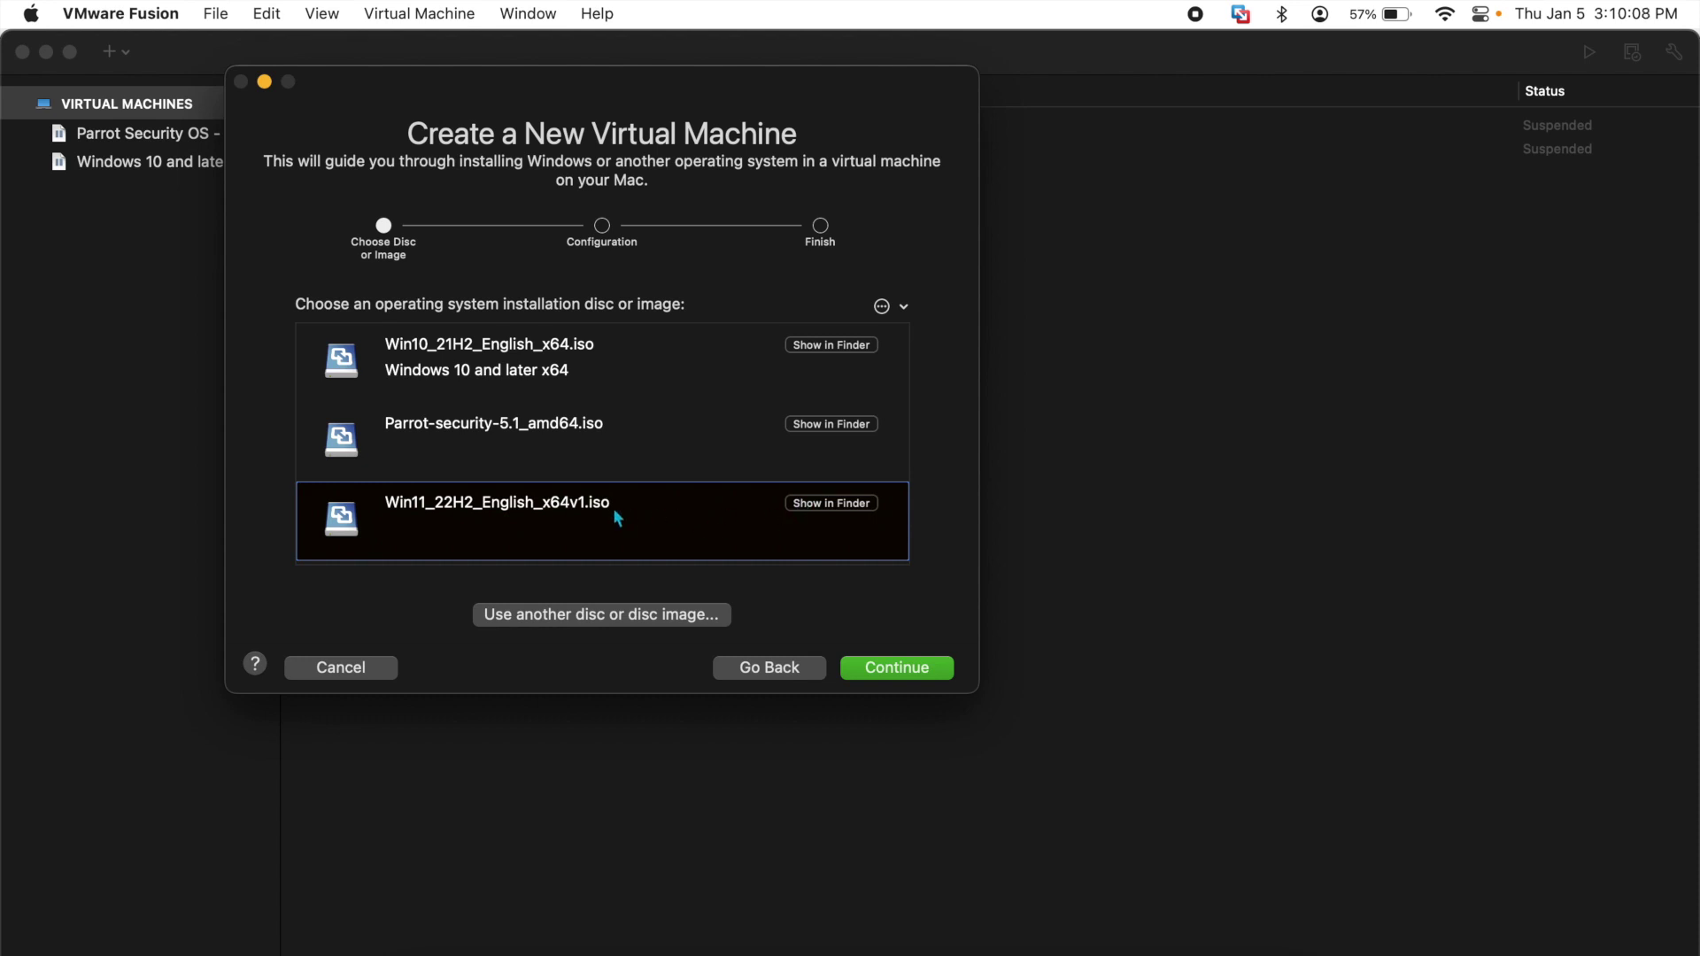
pyautogui.click(585, 612)
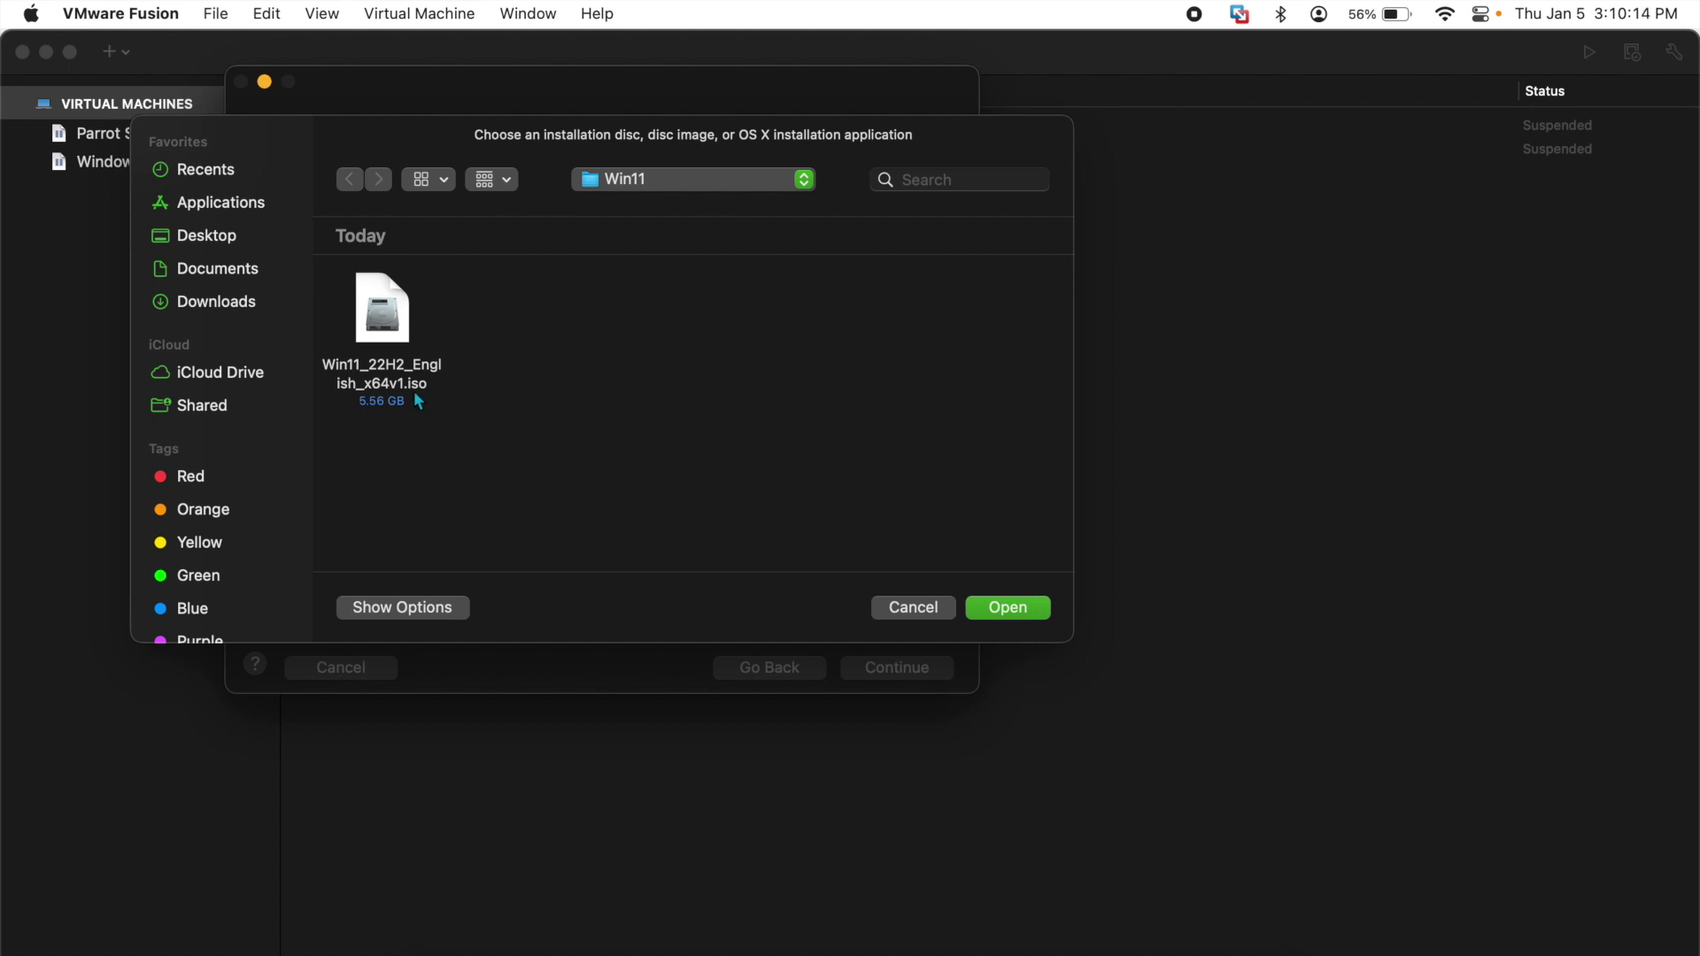
pyautogui.click(391, 315)
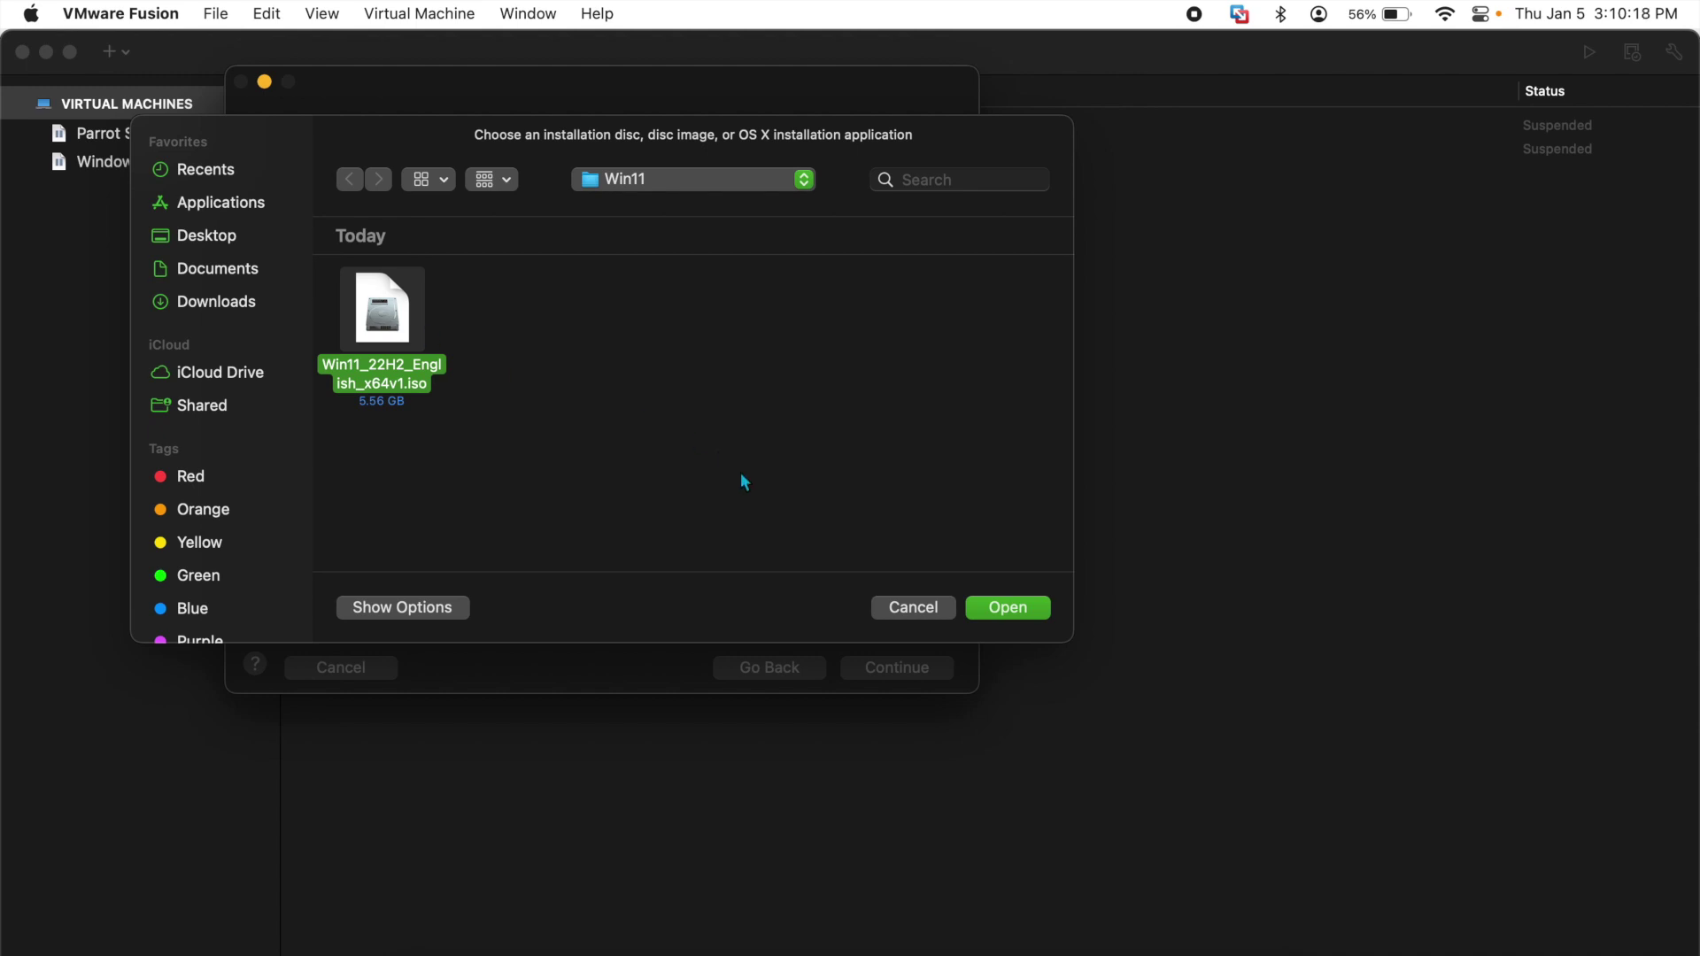
pyautogui.click(1005, 609)
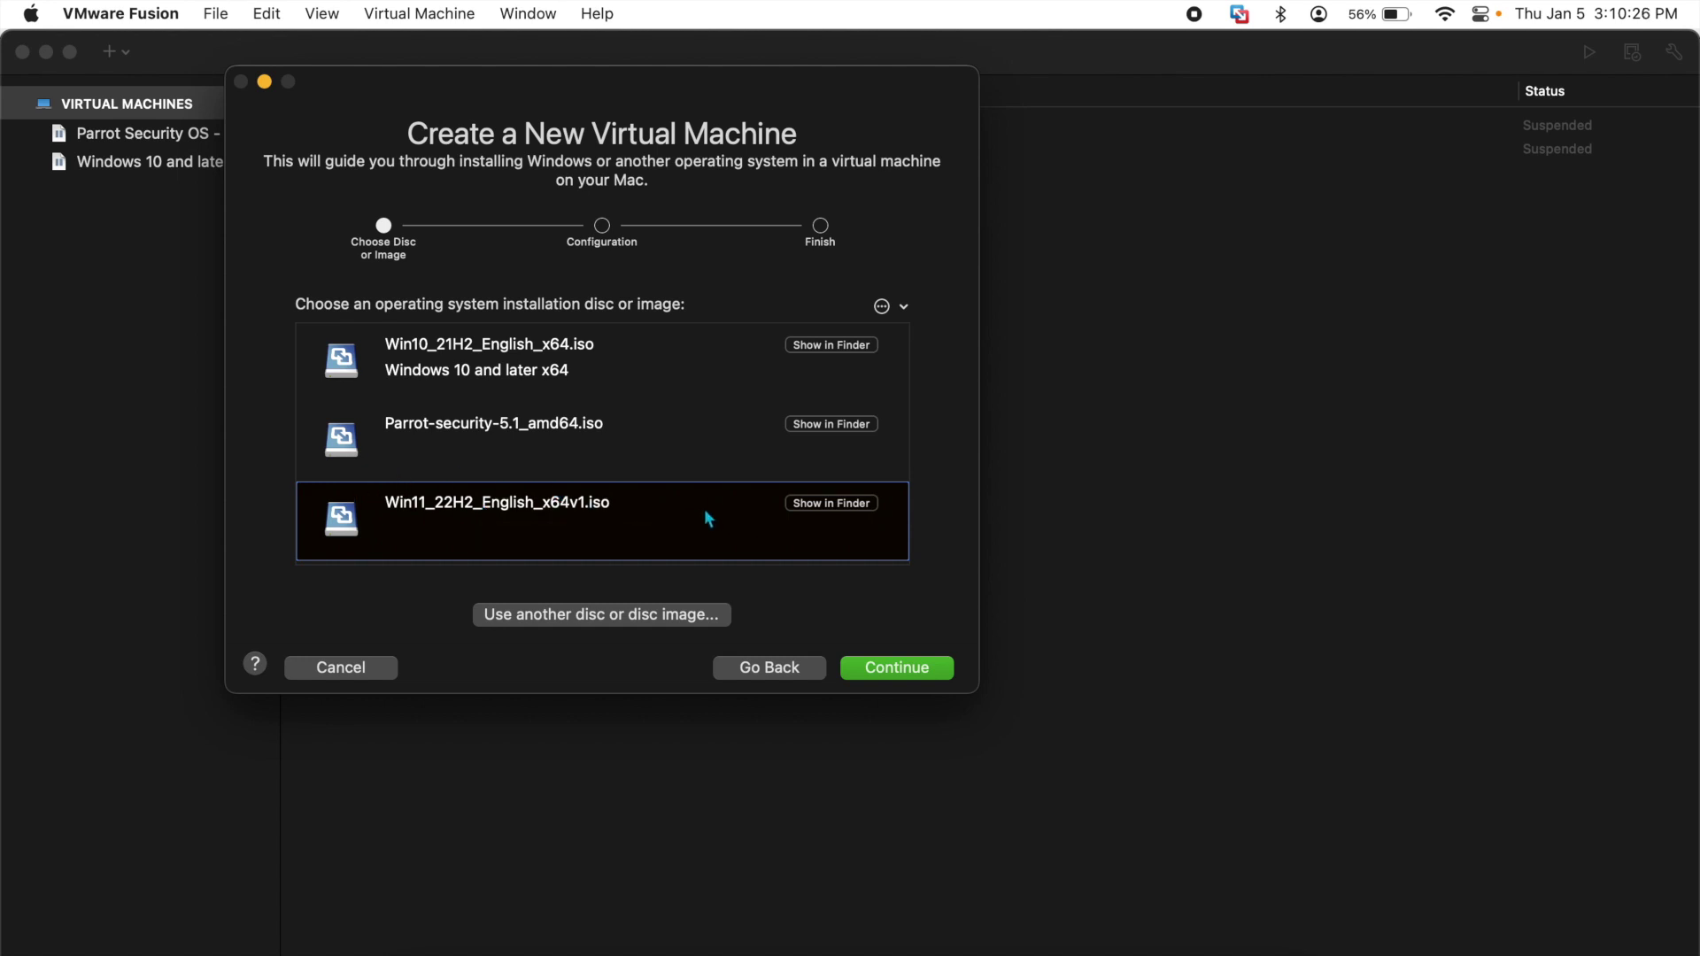
# Choose Windows 10 and later x64 as the guest OS and enable UEFI Secure Boot
pyautogui.click(875, 673)
pyautogui.click(618, 354)
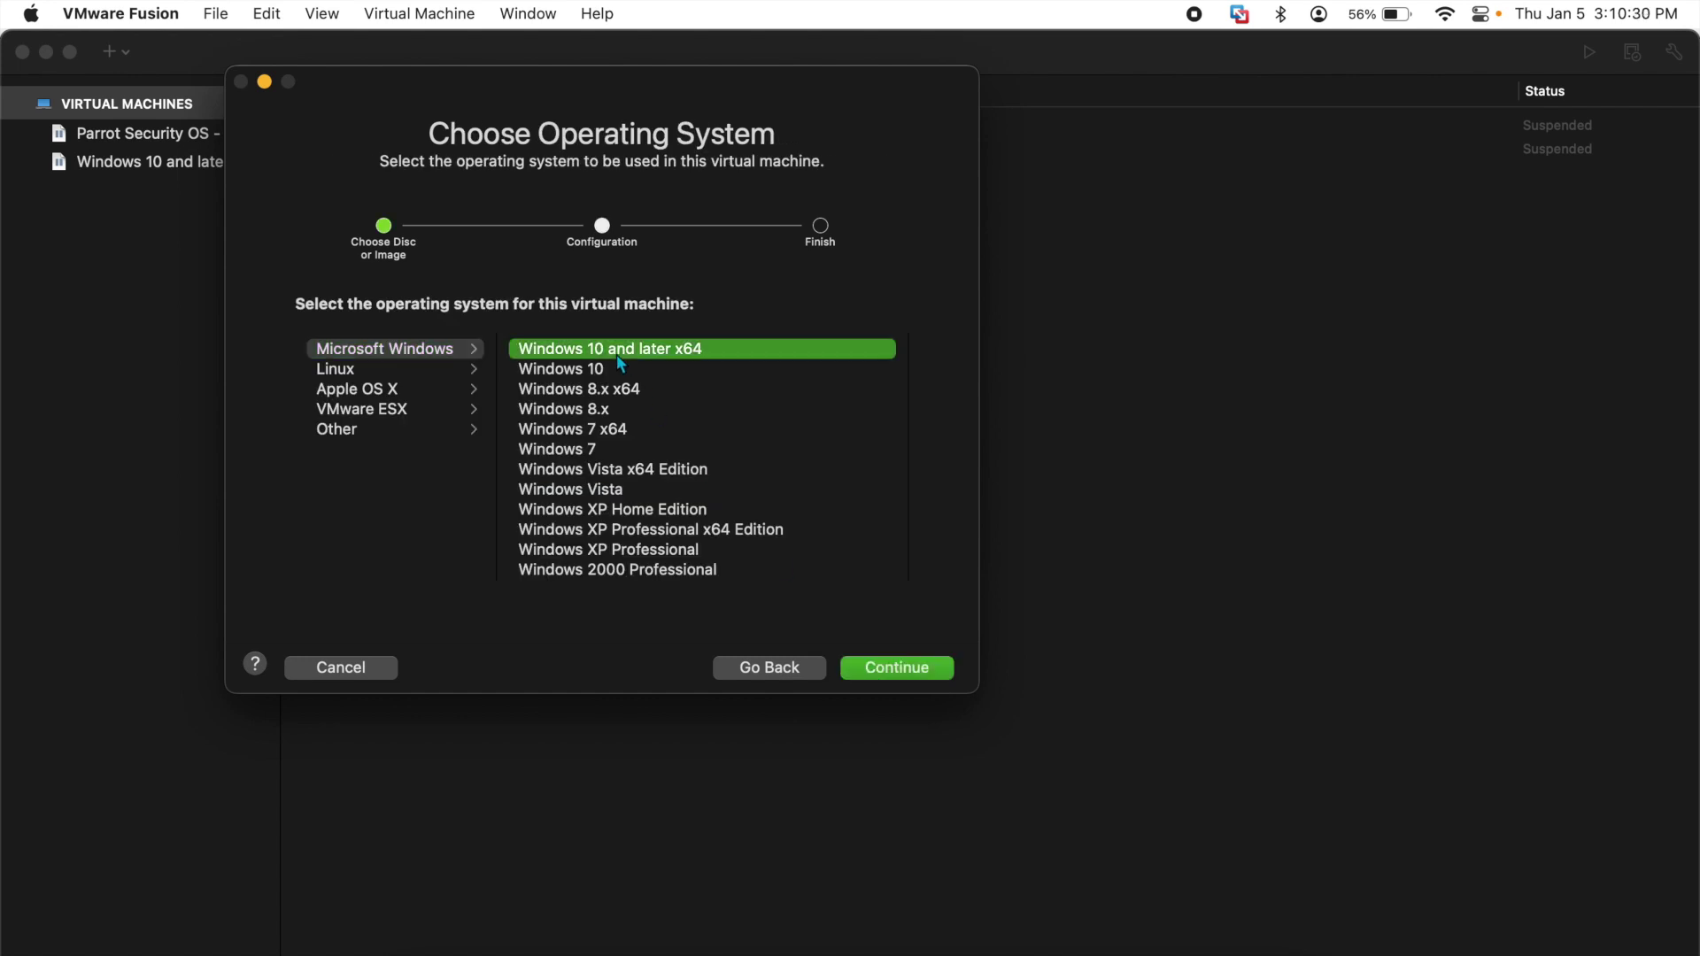
pyautogui.click(898, 675)
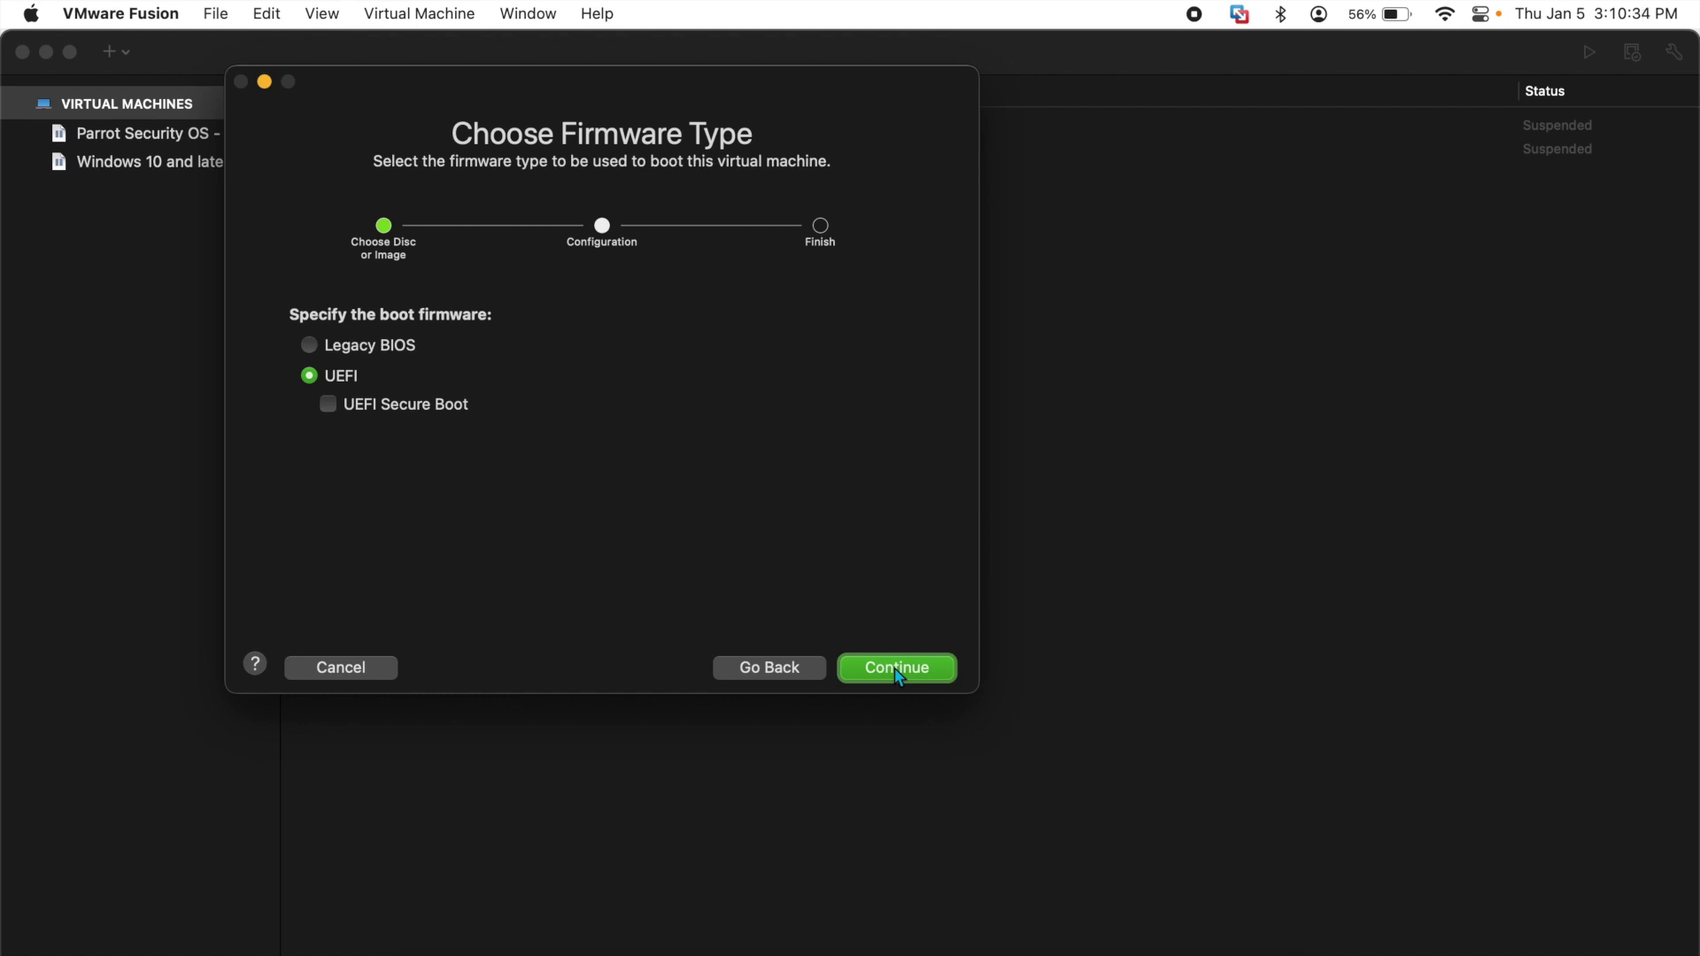
pyautogui.click(330, 408)
pyautogui.click(870, 671)
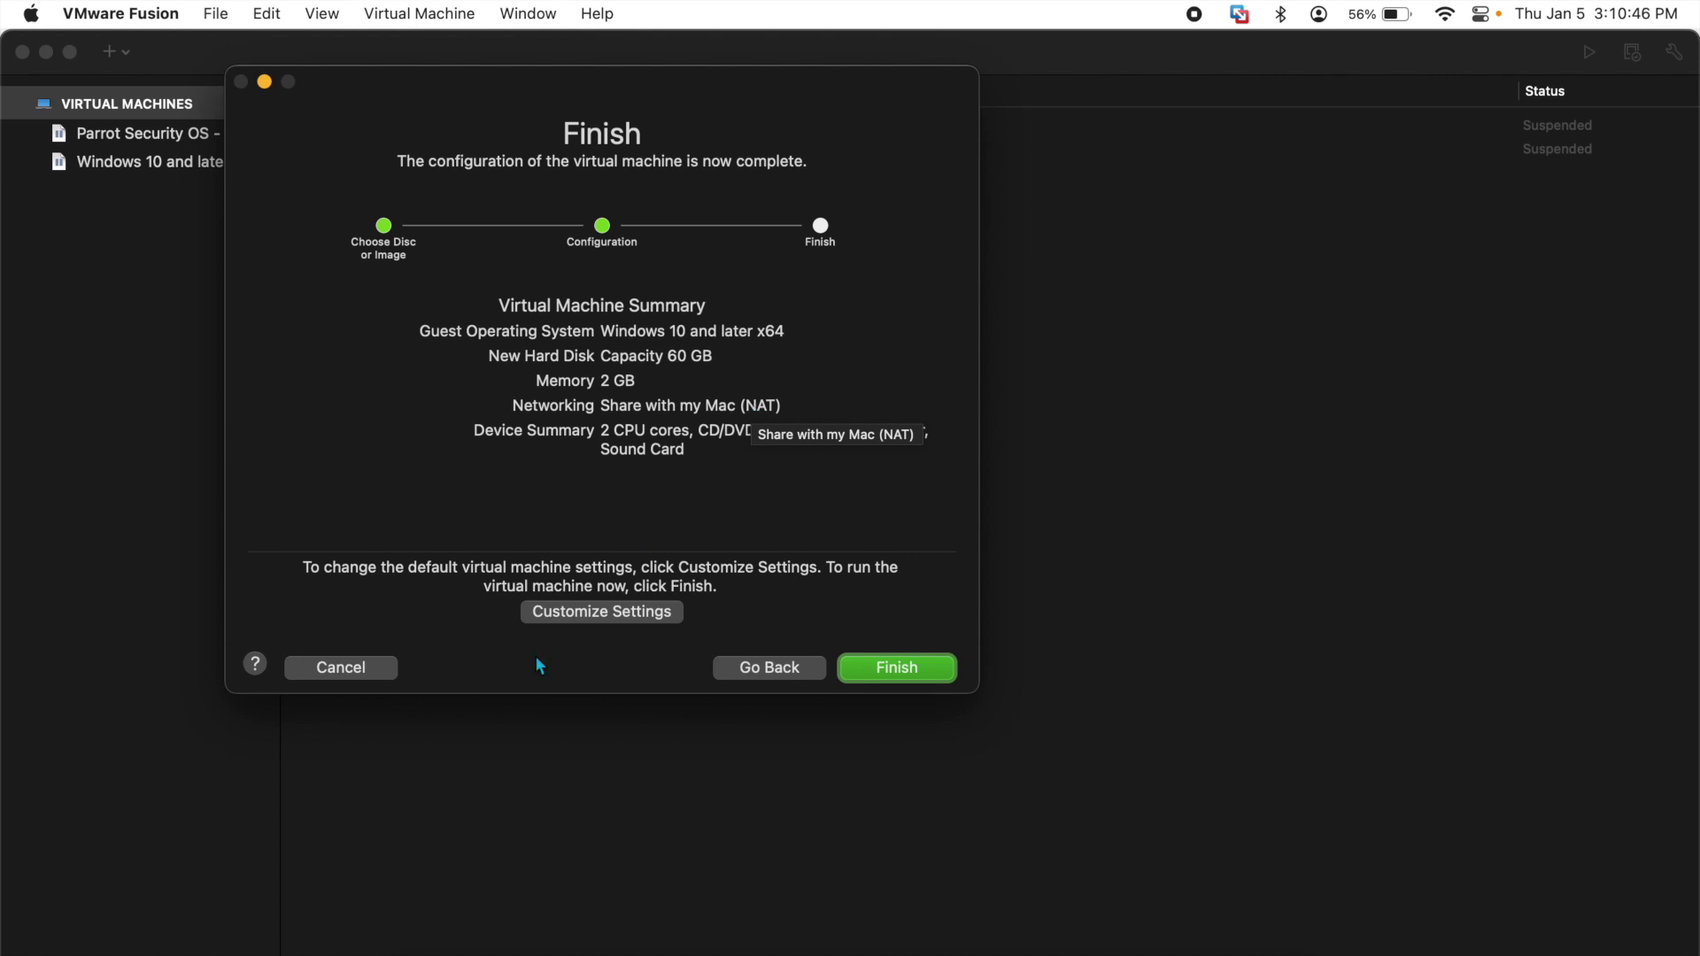
# Finish the wizard and save the virtual machine as 'Windows 11'
pyautogui.click(602, 614)
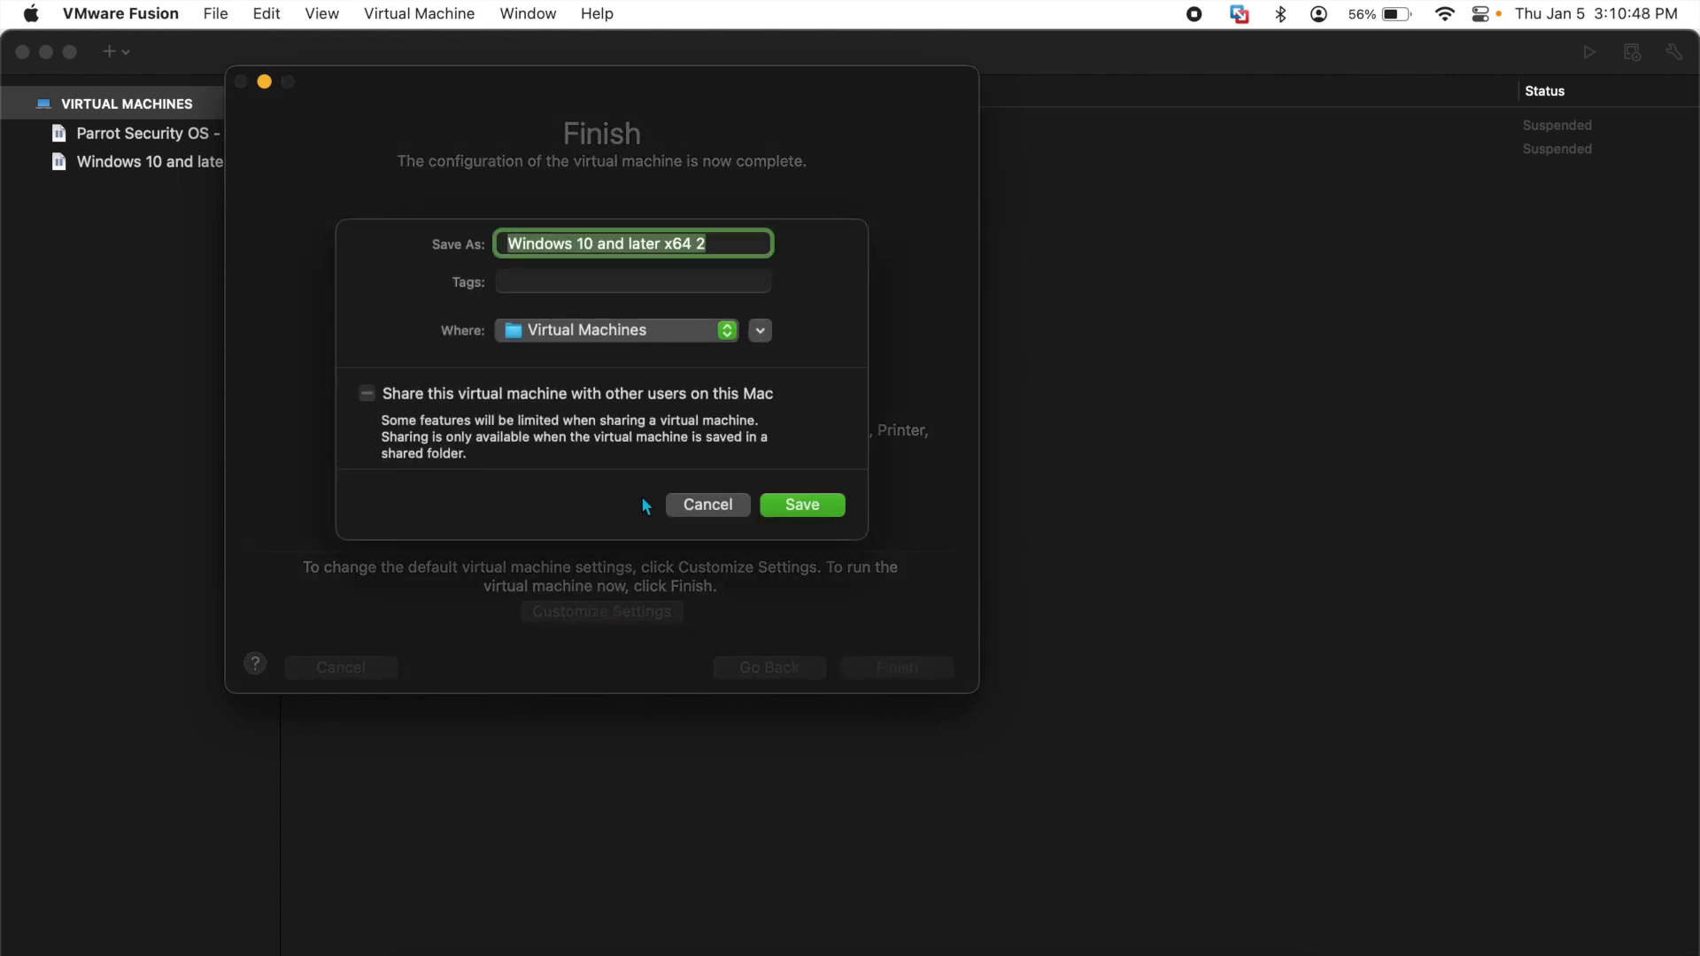
pyautogui.click(704, 245)
pyautogui.press('super+a')
pyautogui.write('Windows 11')
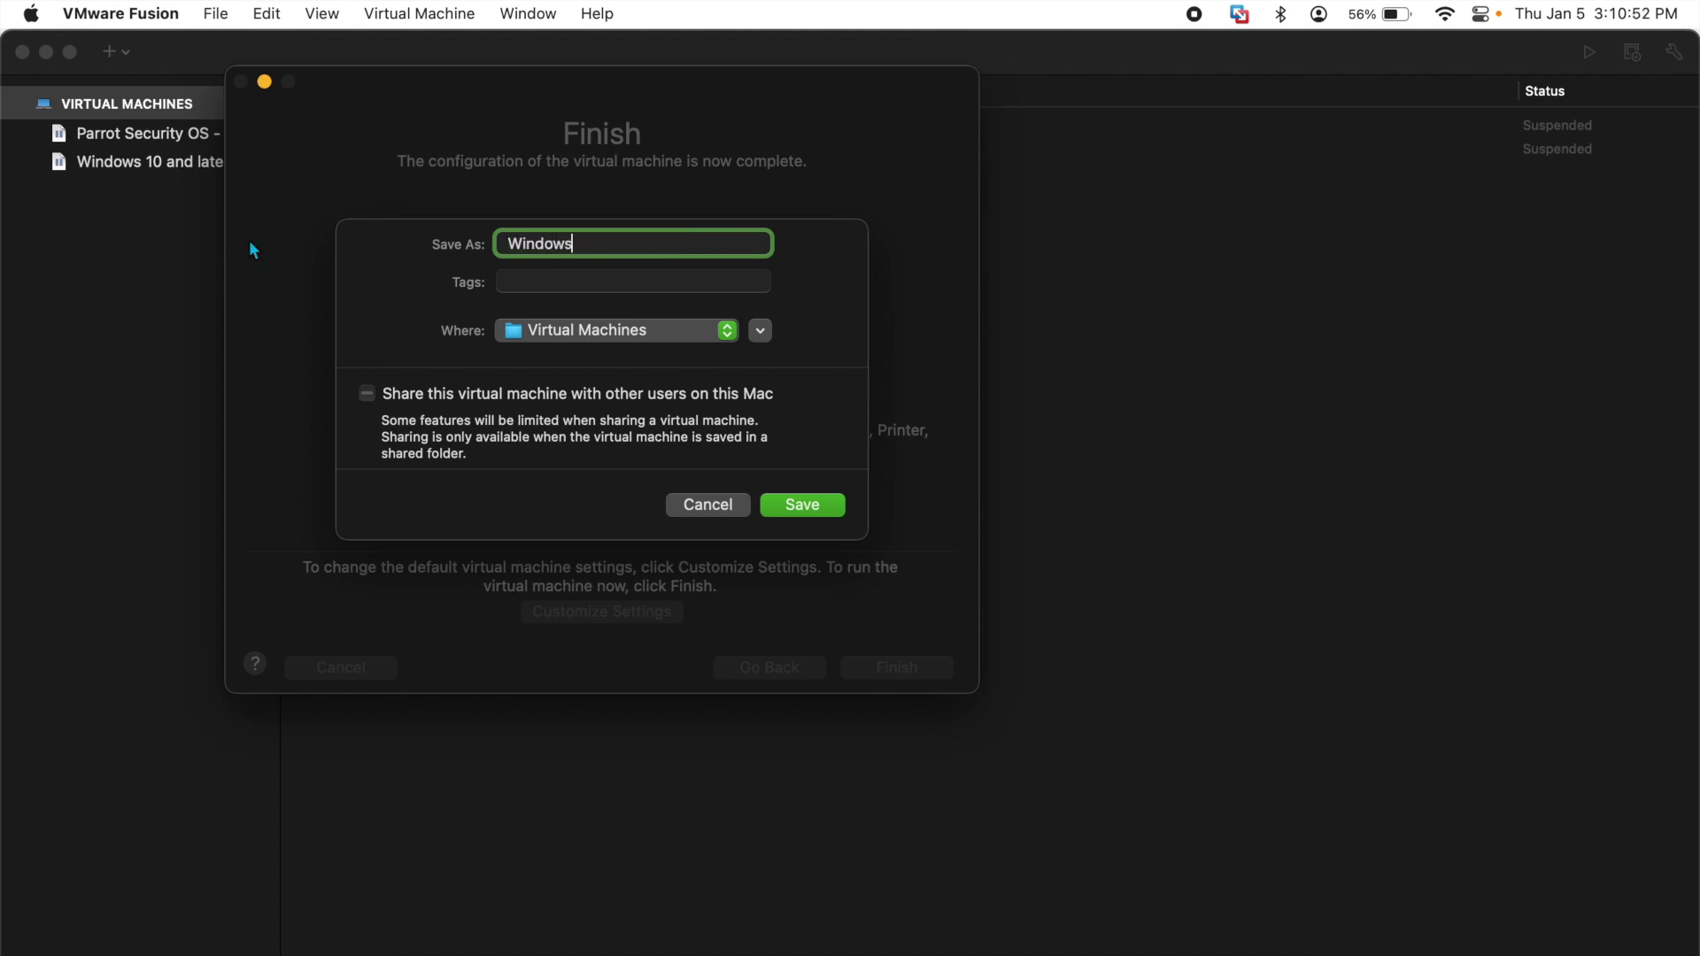
pyautogui.click(815, 512)
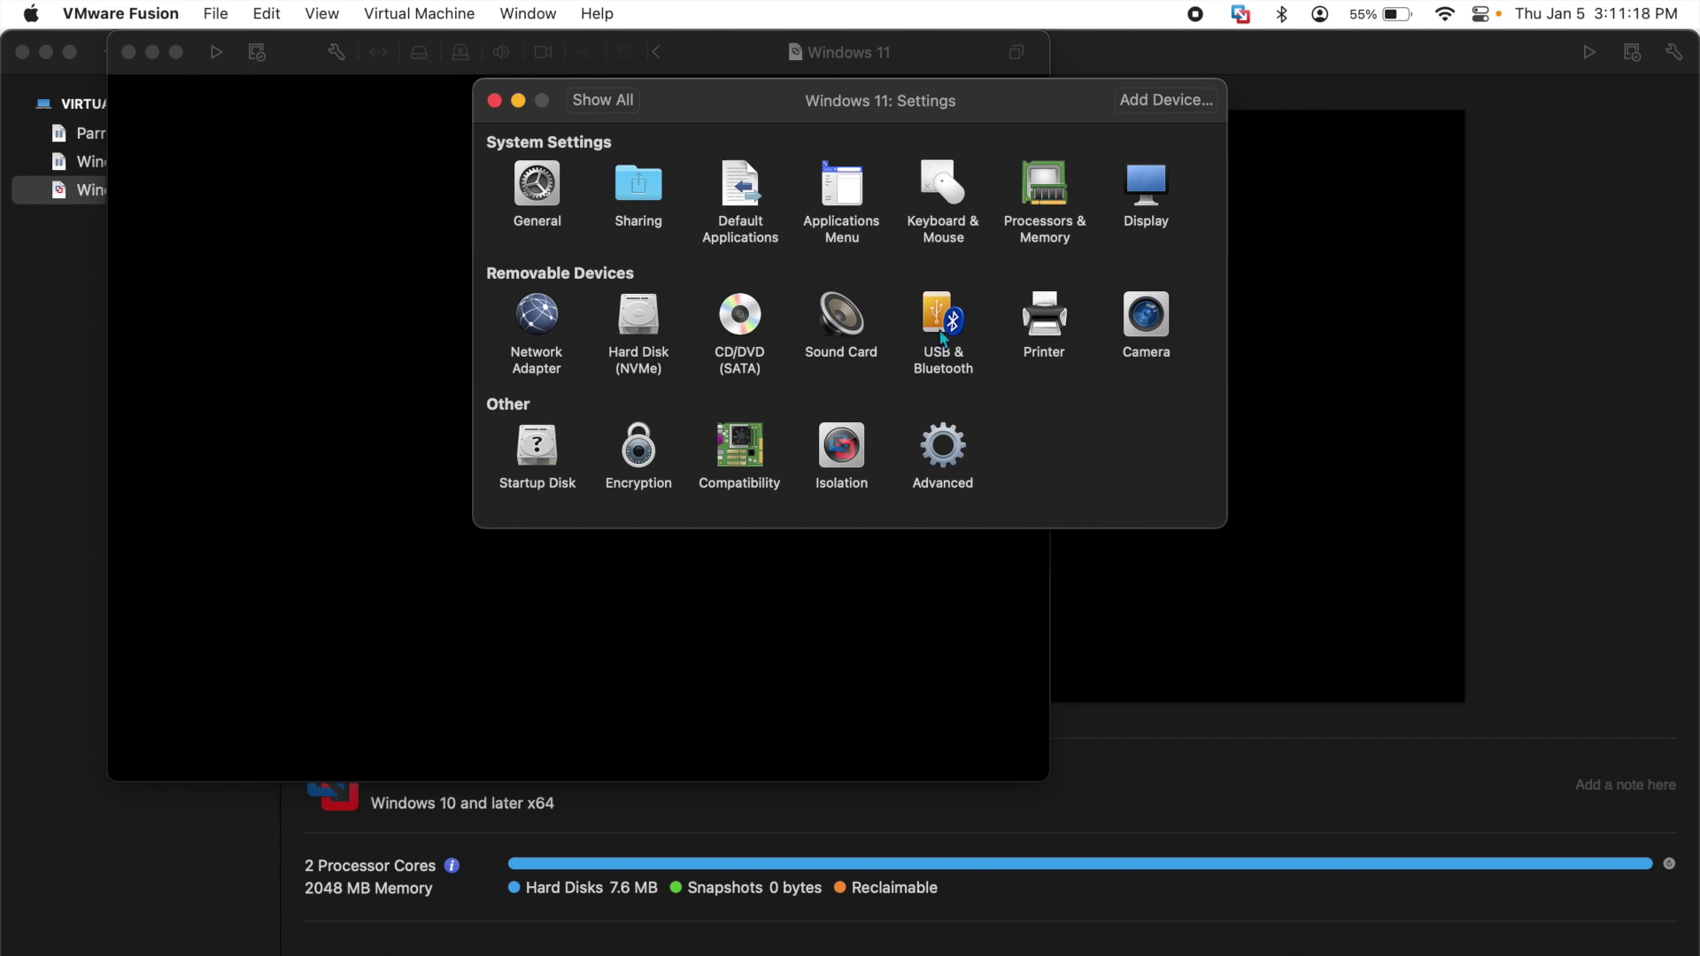
# Enable encryption with a password, have it remembered, and return to the settings overview
pyautogui.click(636, 447)
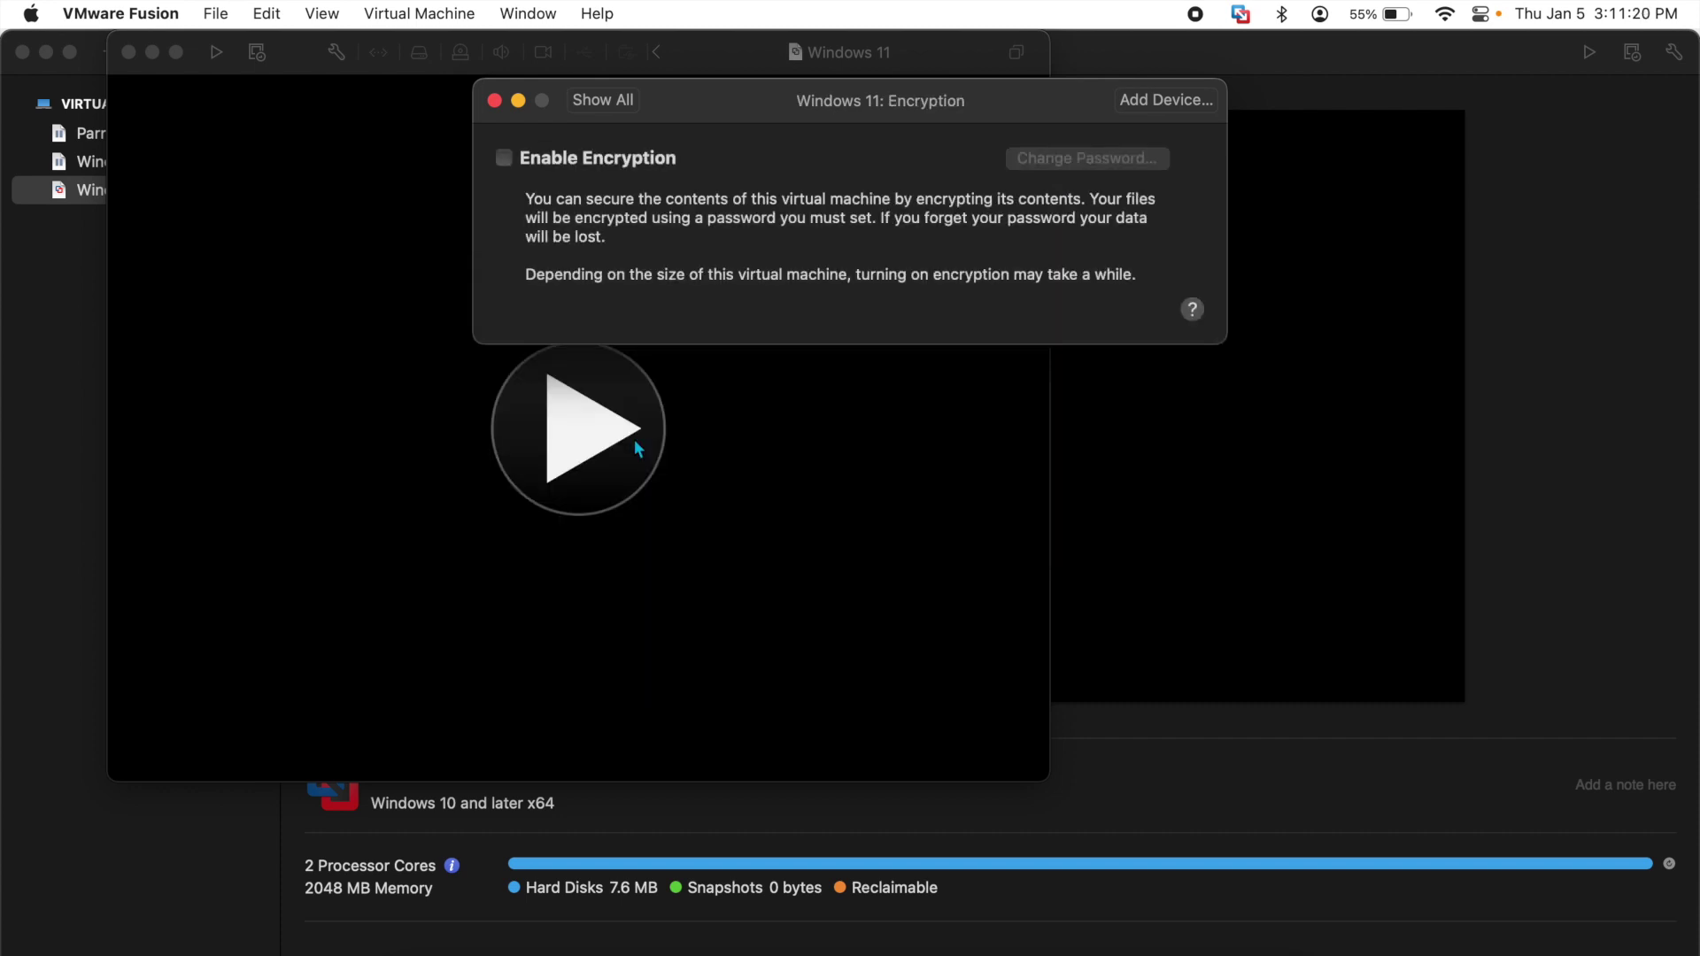
pyautogui.click(504, 158)
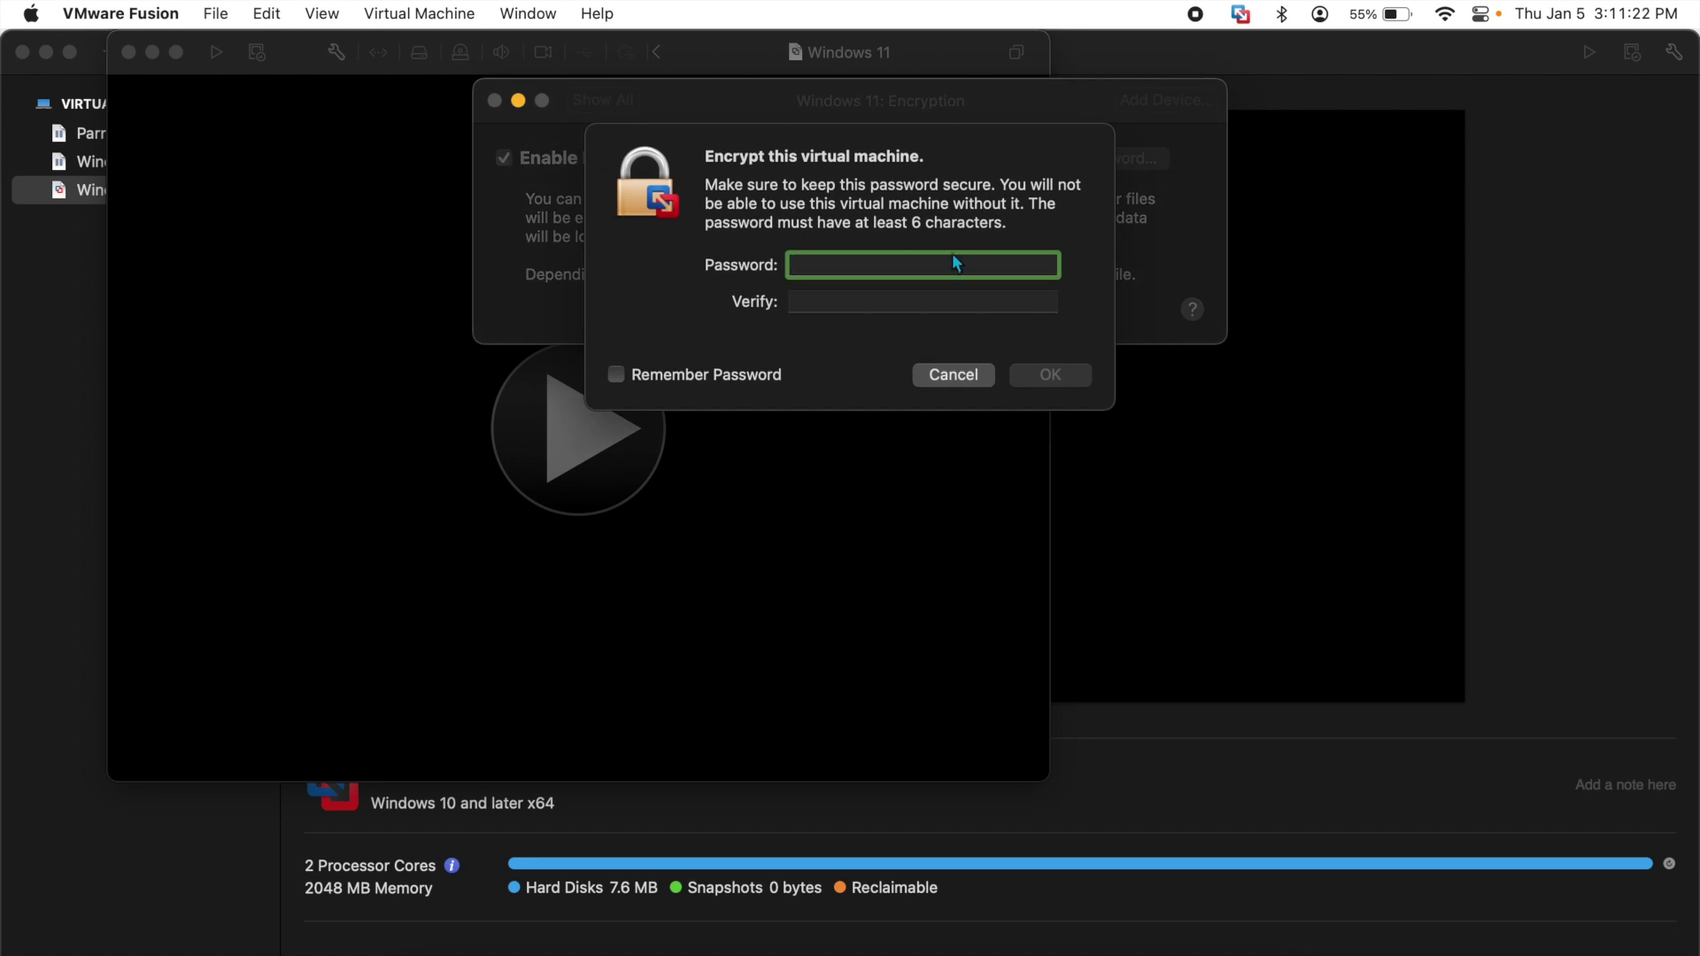
pyautogui.write('••••••••')
pyautogui.press('Tab')
pyautogui.write('••••••••')
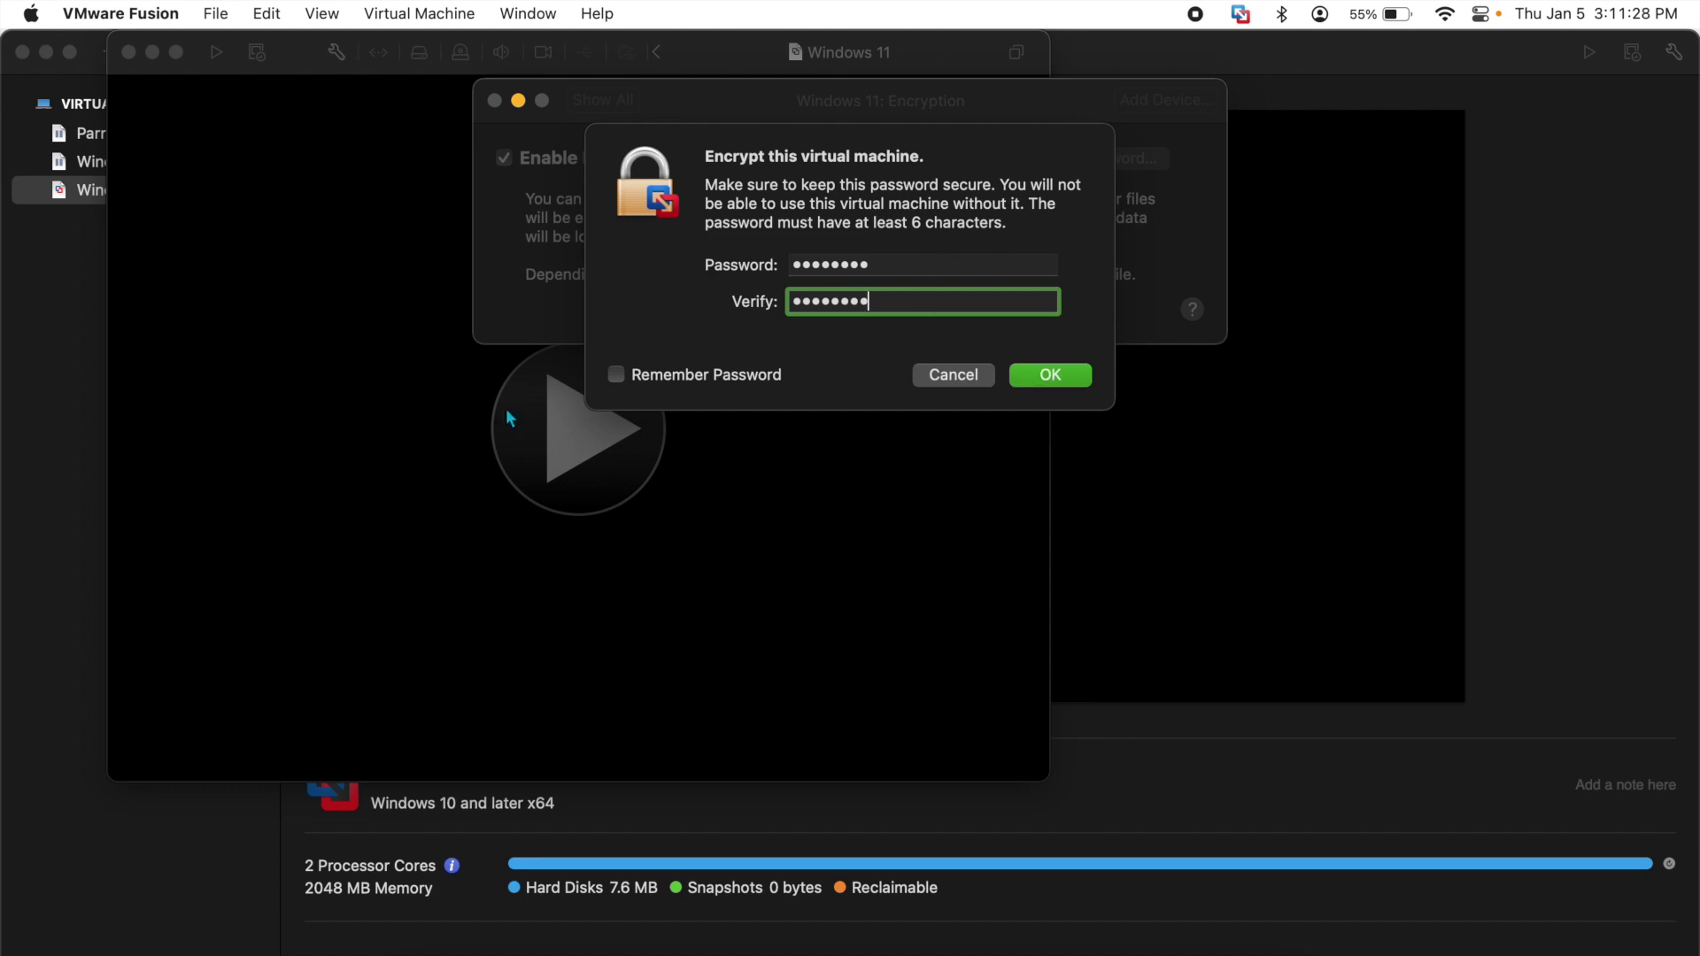
pyautogui.click(616, 375)
pyautogui.click(1067, 378)
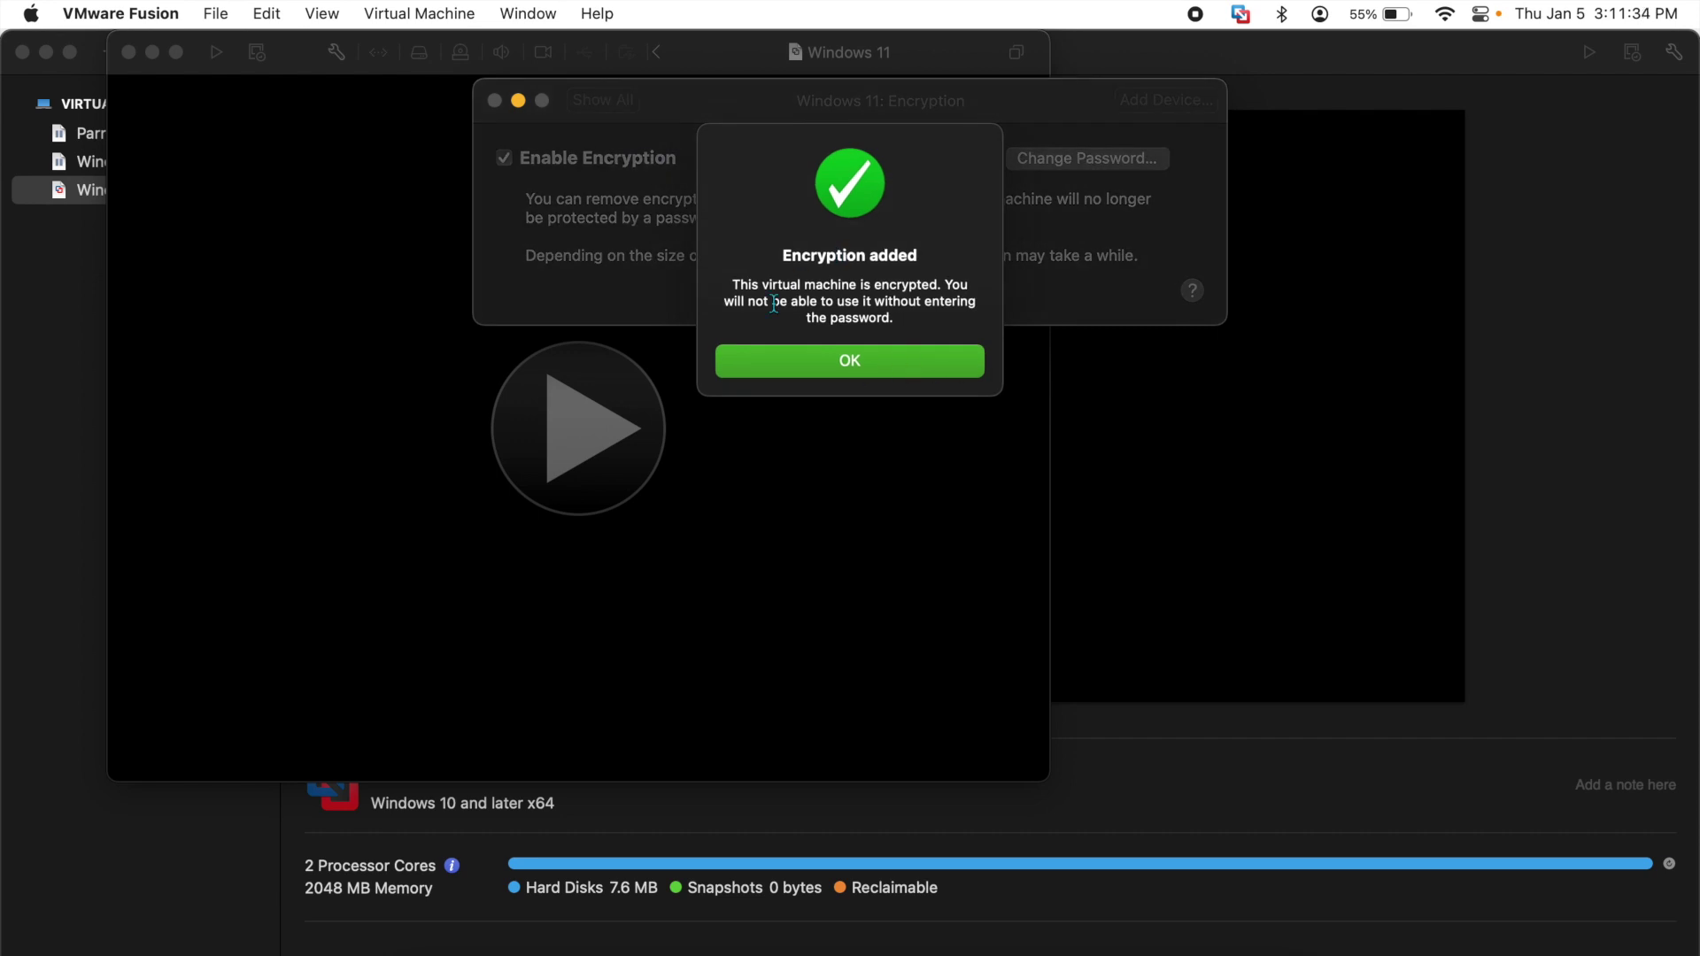
pyautogui.click(815, 361)
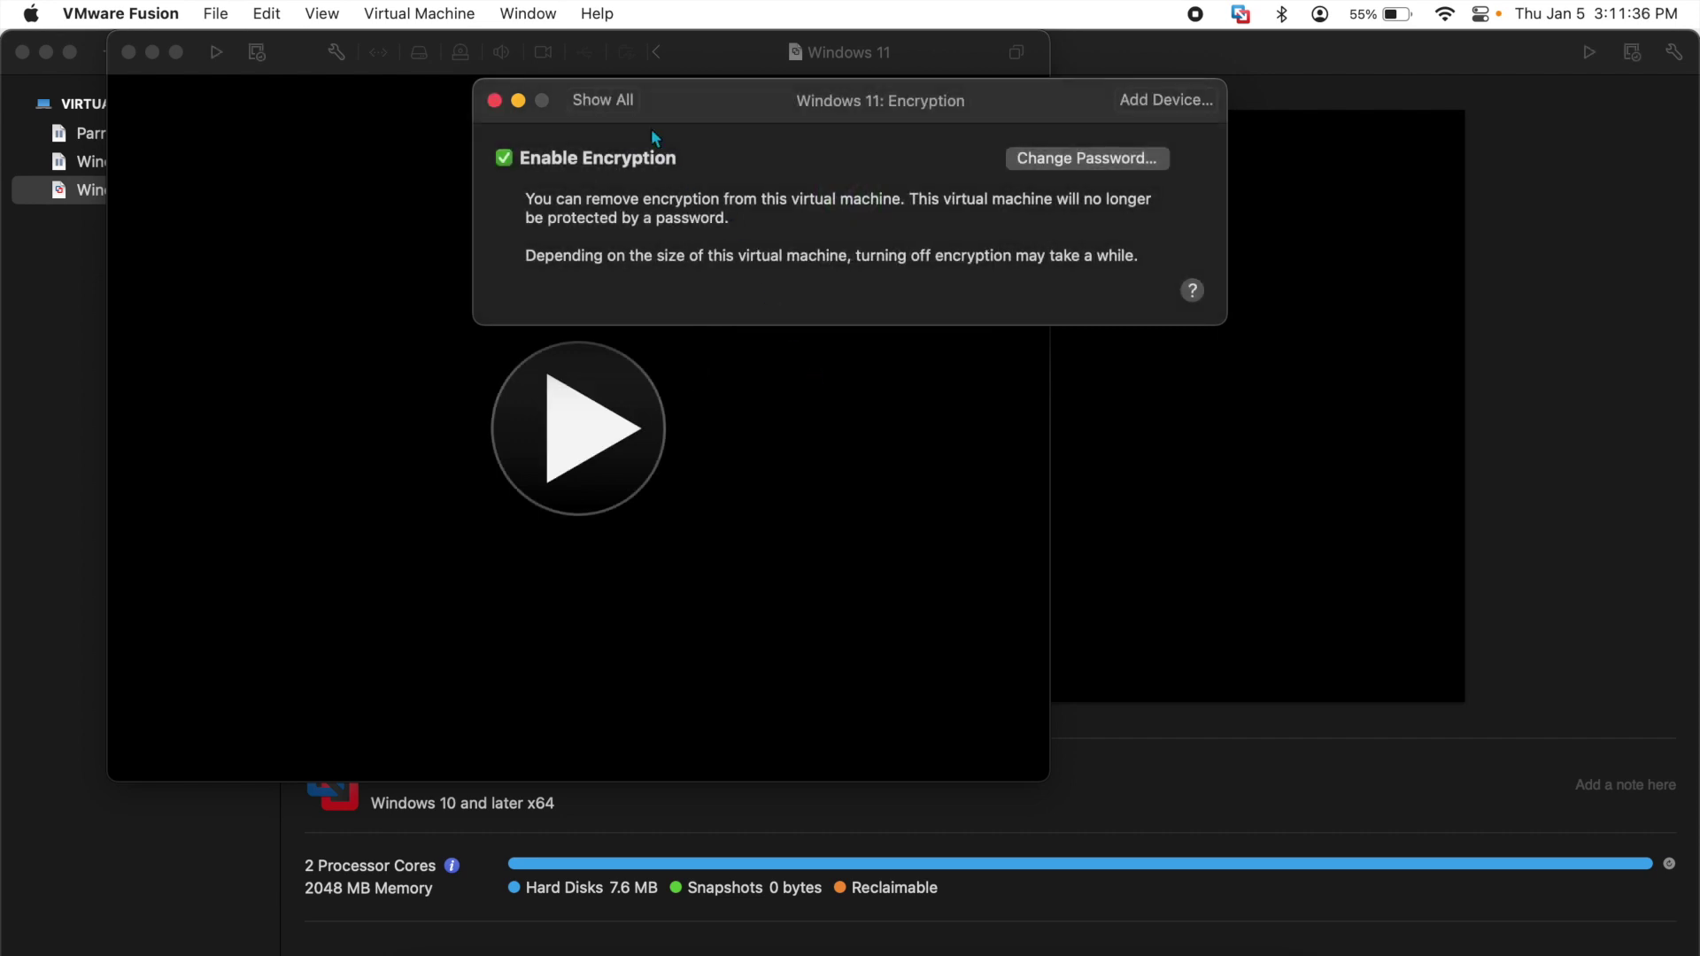
pyautogui.click(622, 107)
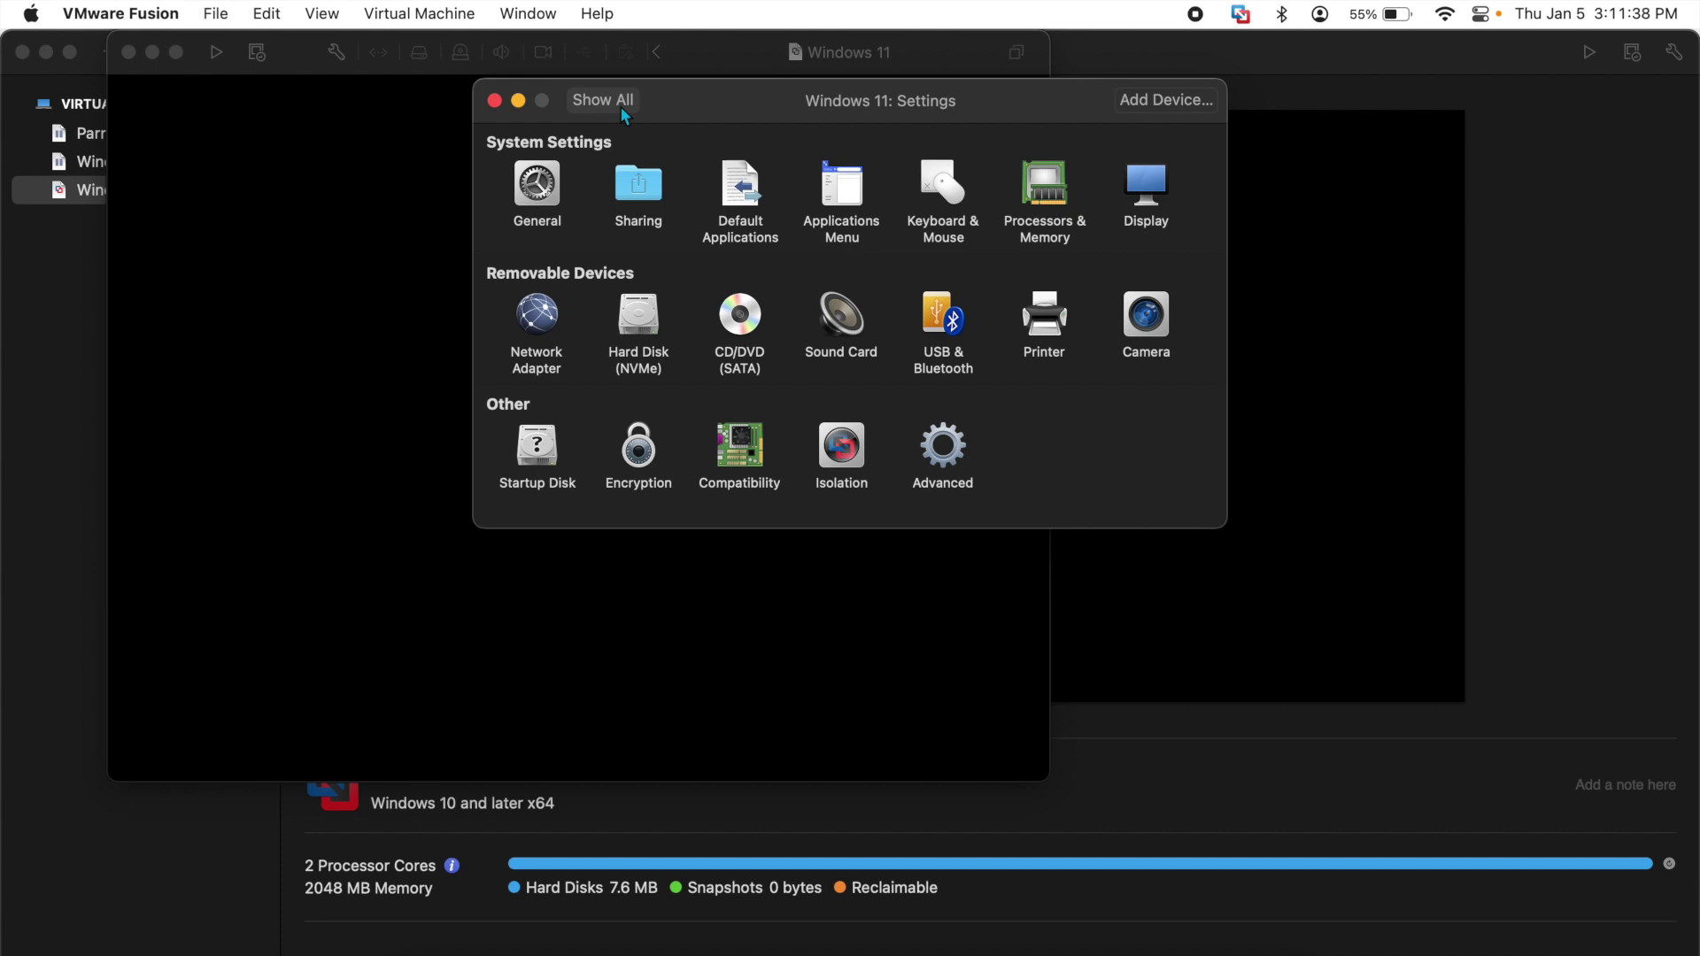
# Set memory to 4096 MB in Processors & Memory and return to the overview
pyautogui.click(1045, 188)
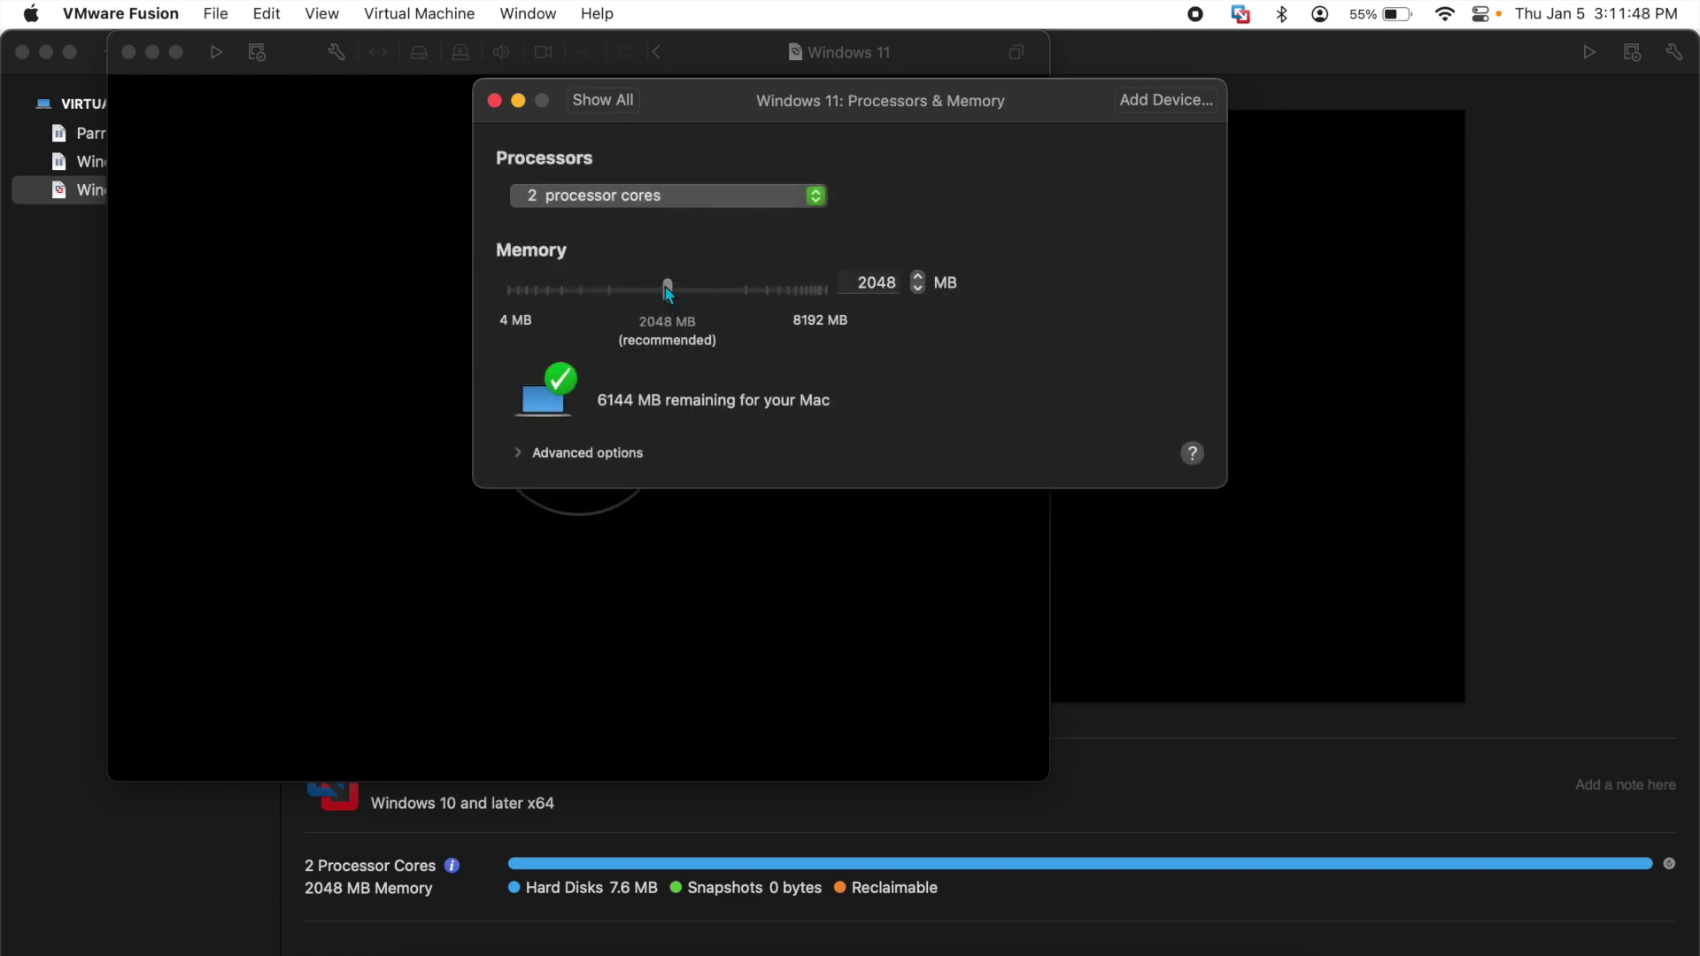
pyautogui.moveTo(670, 293); pyautogui.dragTo(792, 304)
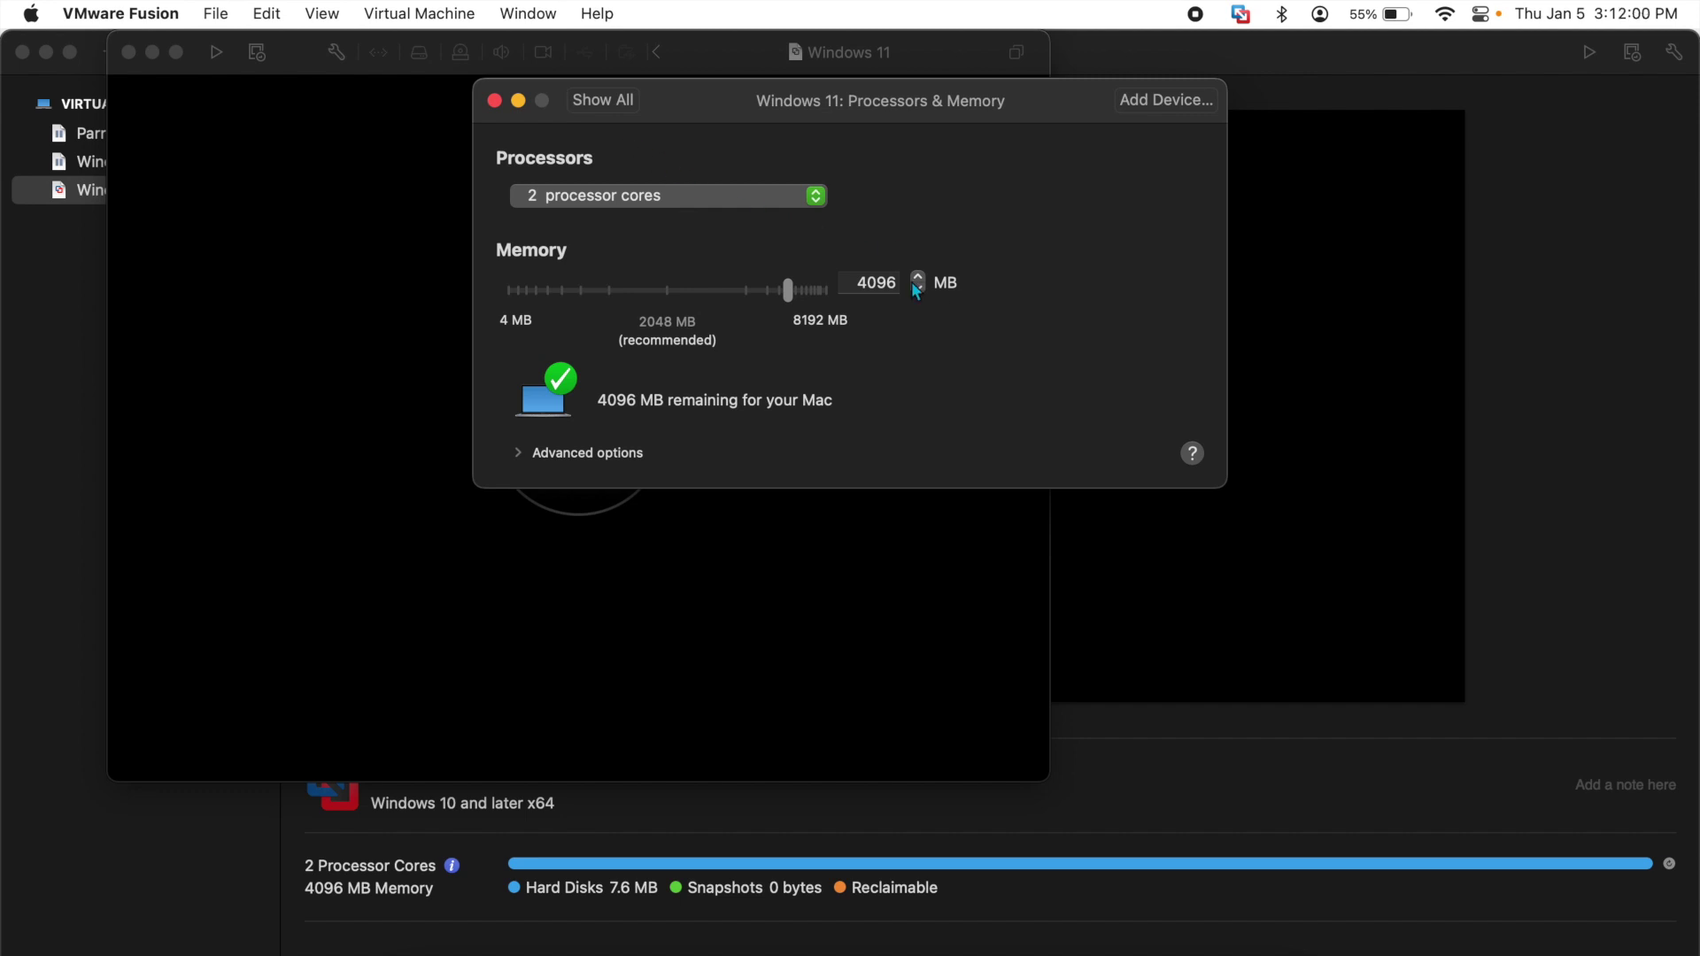
pyautogui.click(620, 105)
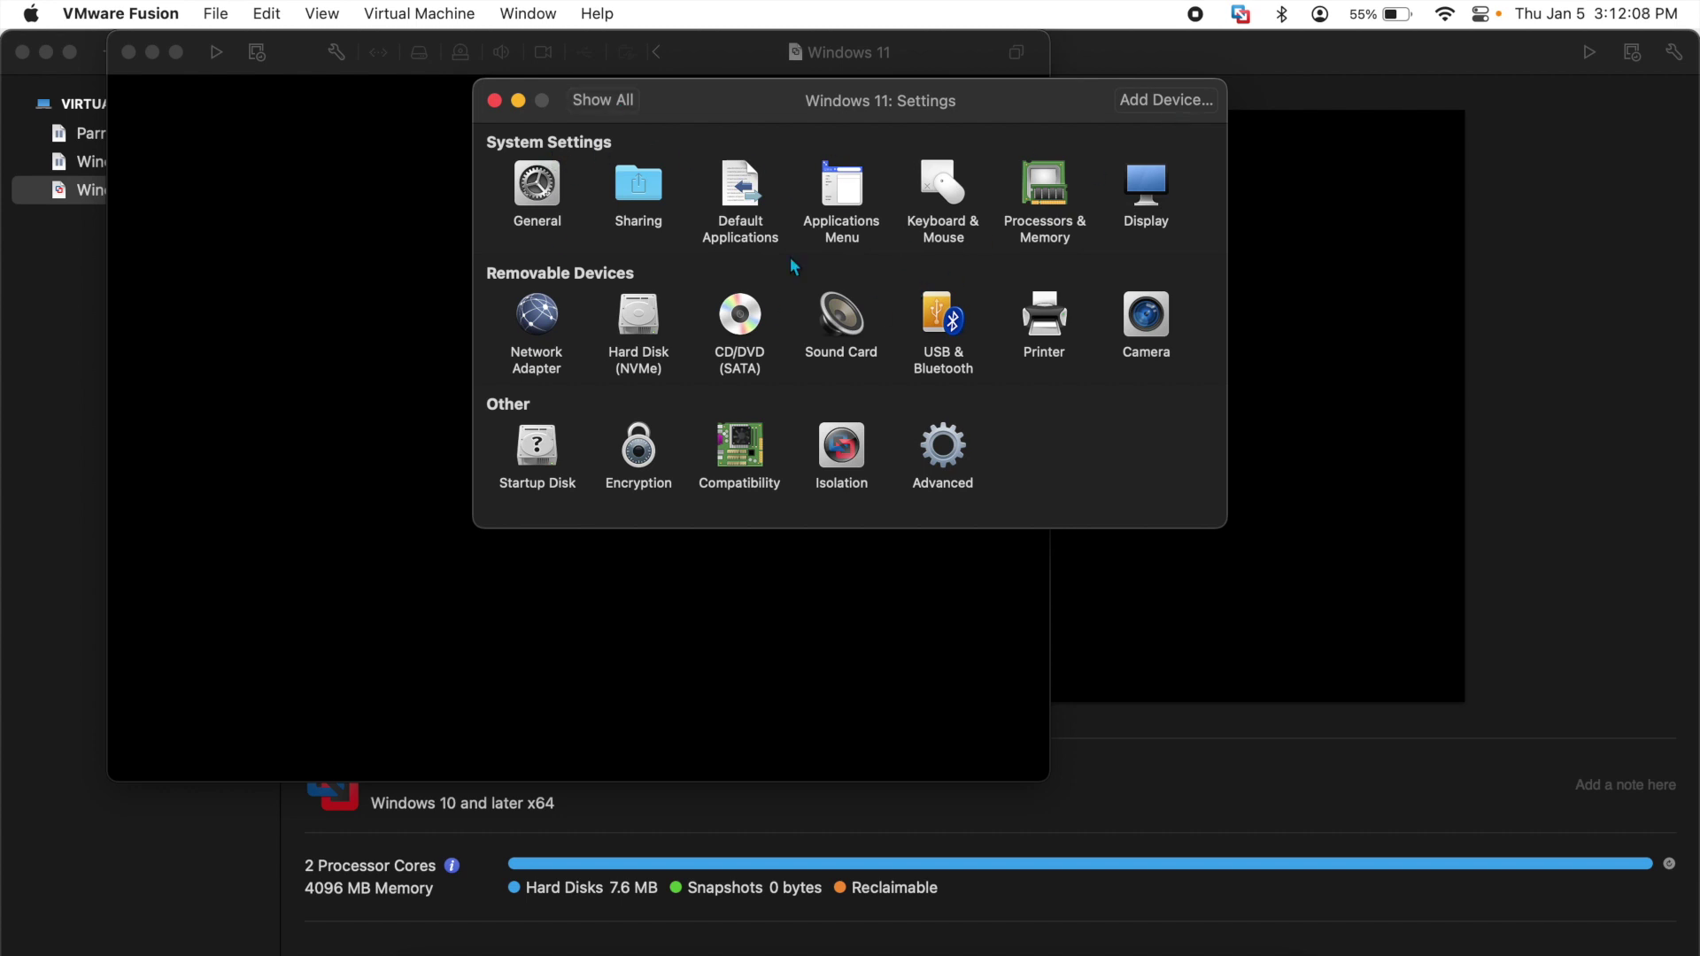
# Add a Trusted Platform Module device, then go to the Advanced settings
pyautogui.click(1138, 106)
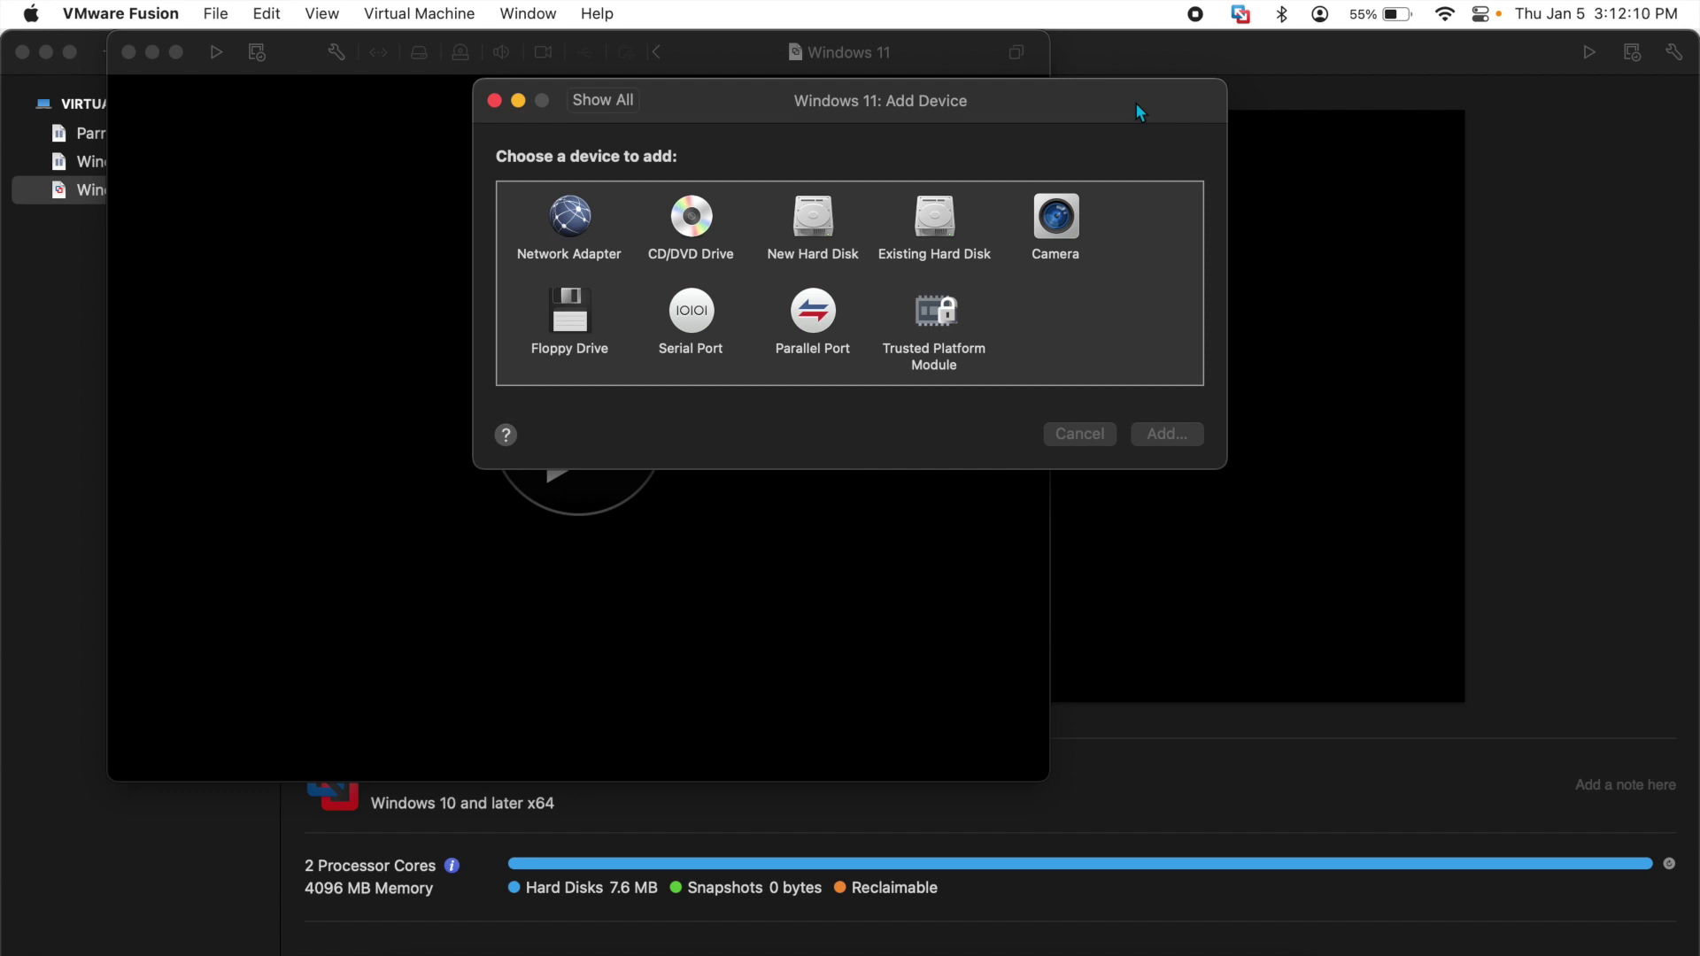
pyautogui.click(940, 322)
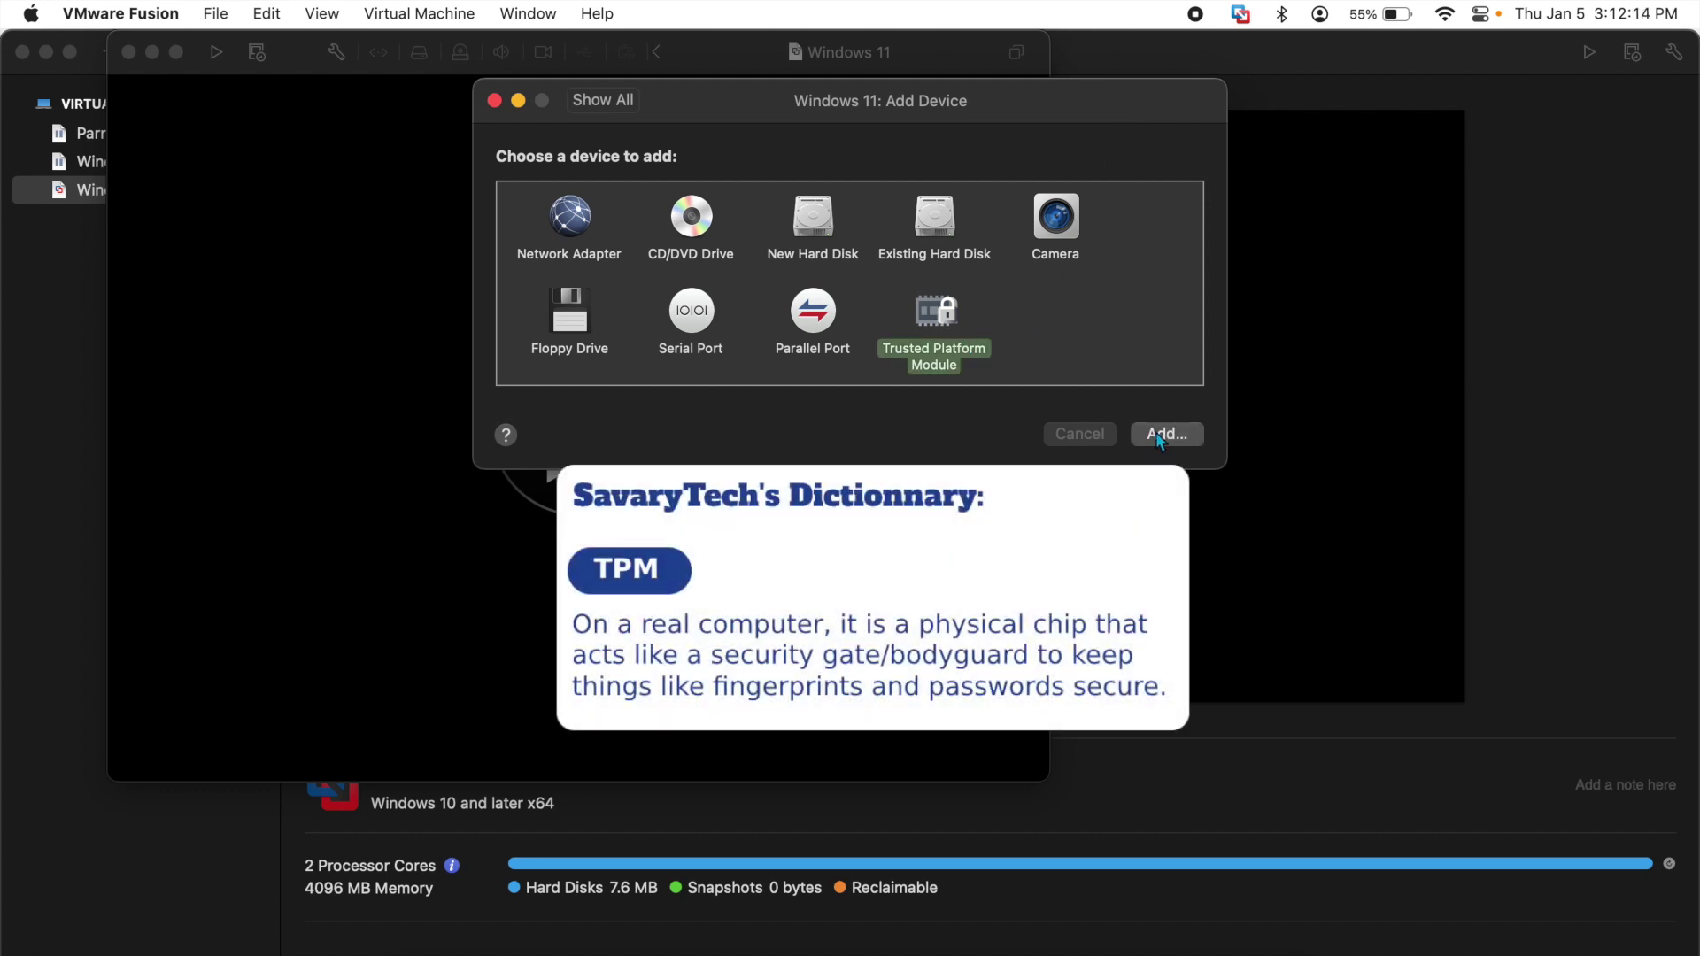
pyautogui.click(1160, 436)
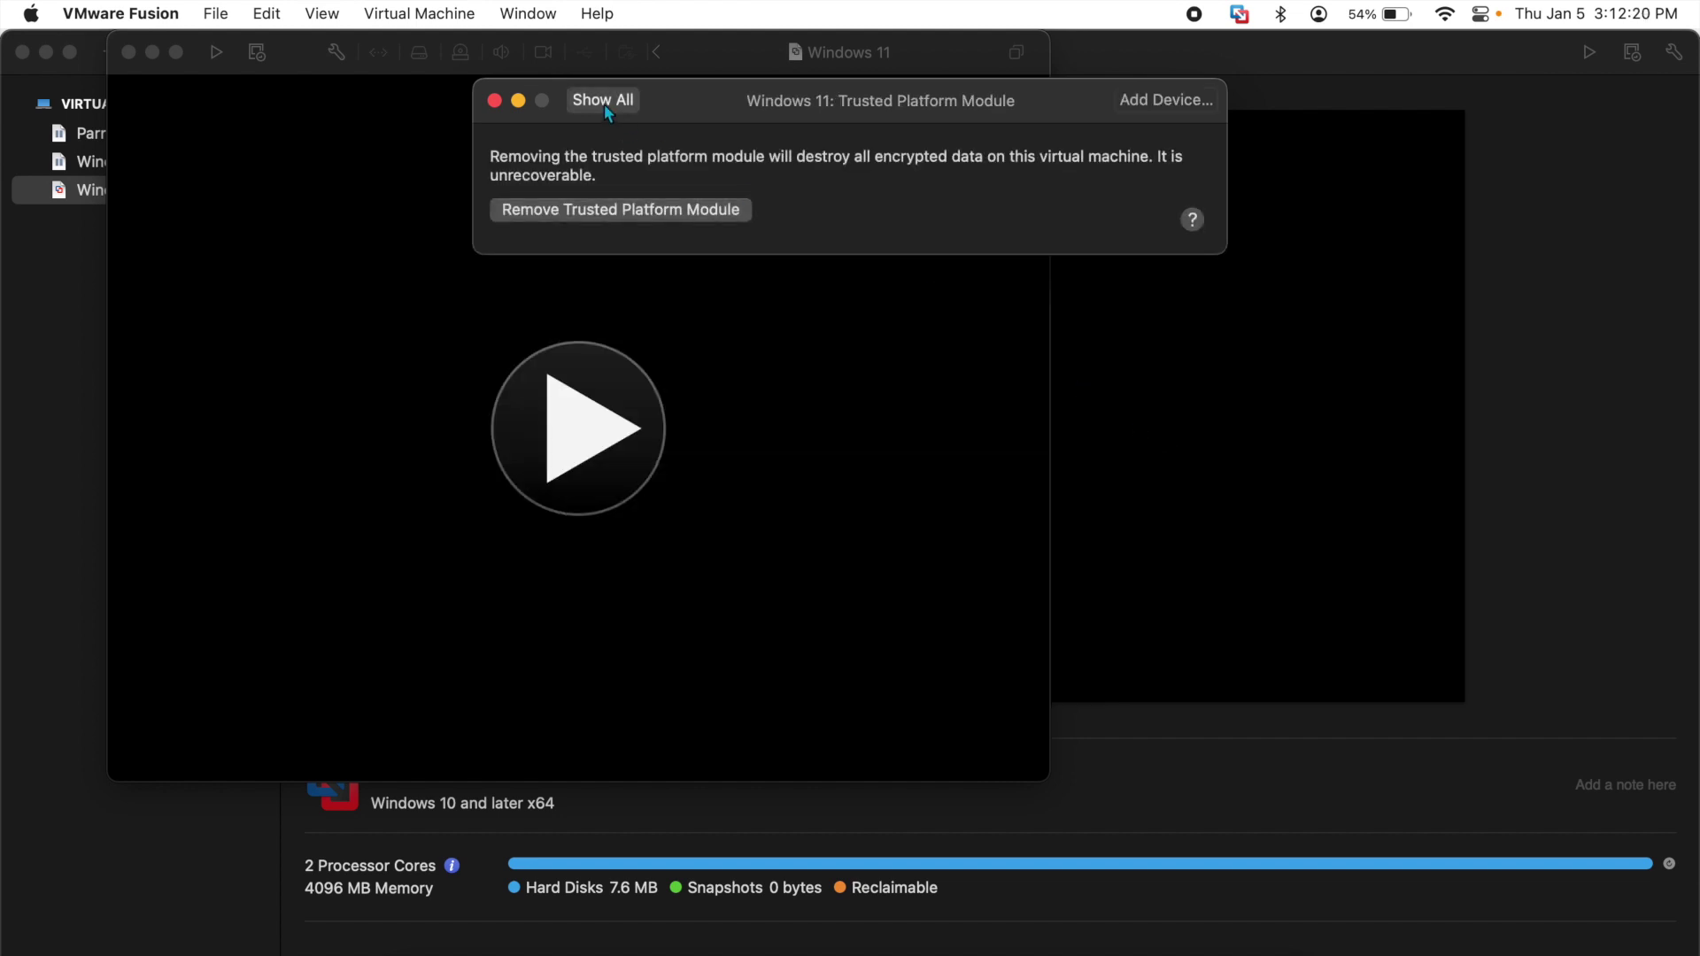
pyautogui.click(605, 103)
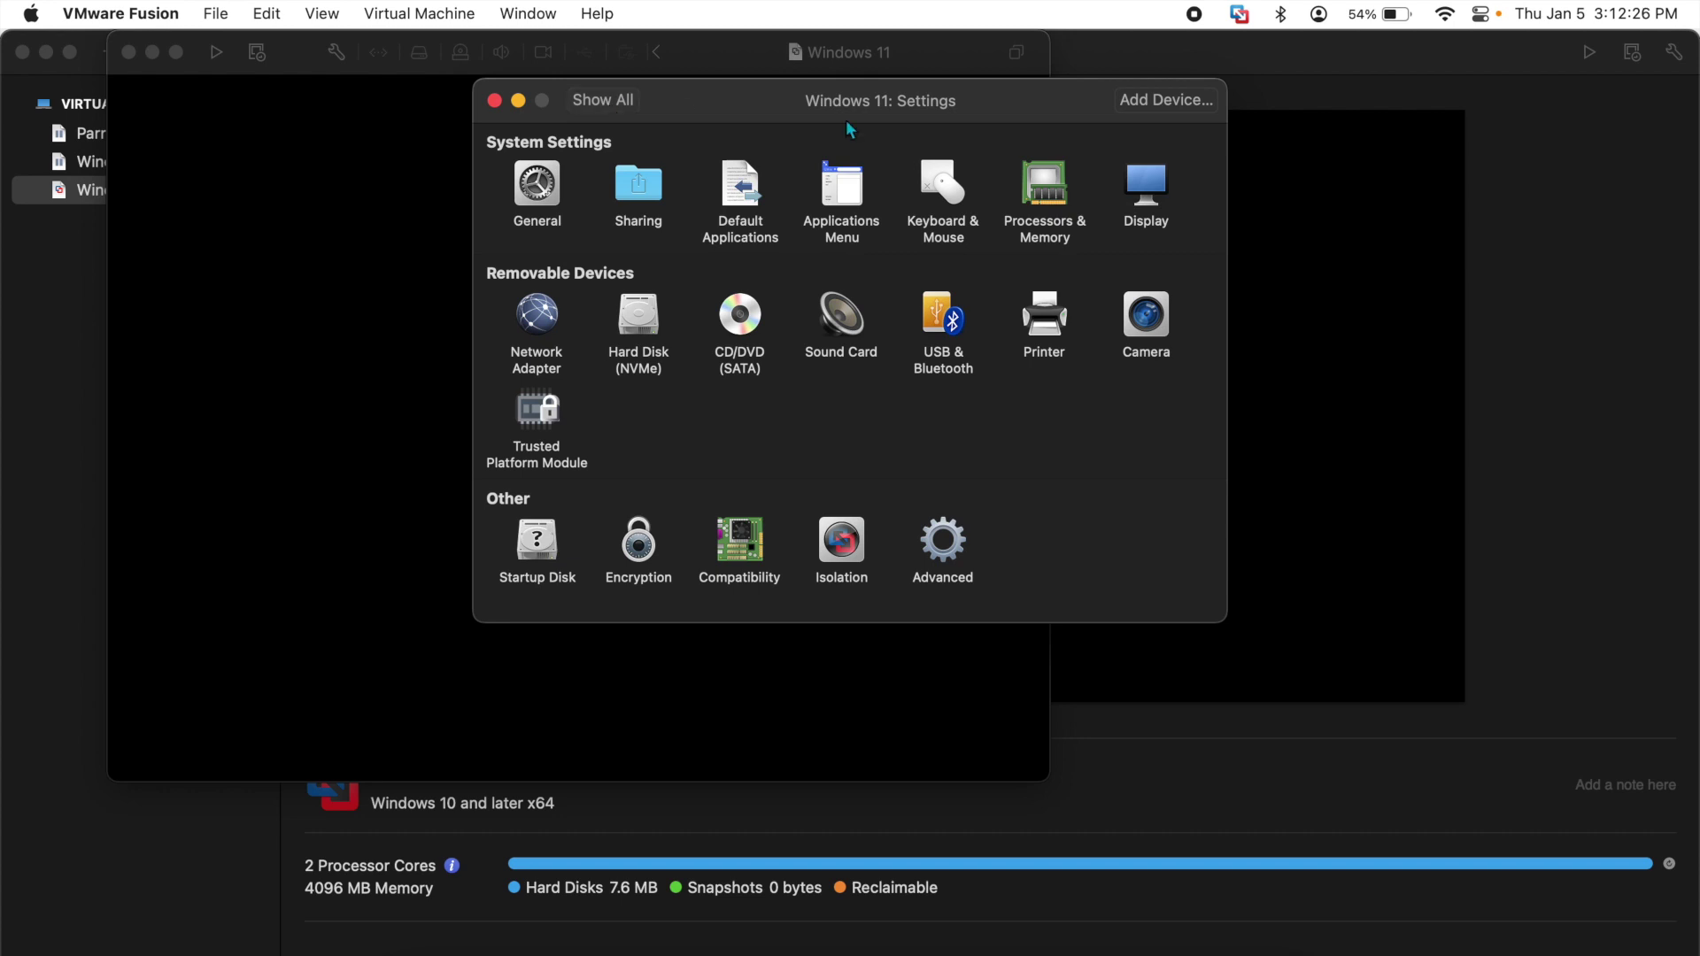
pyautogui.click(941, 541)
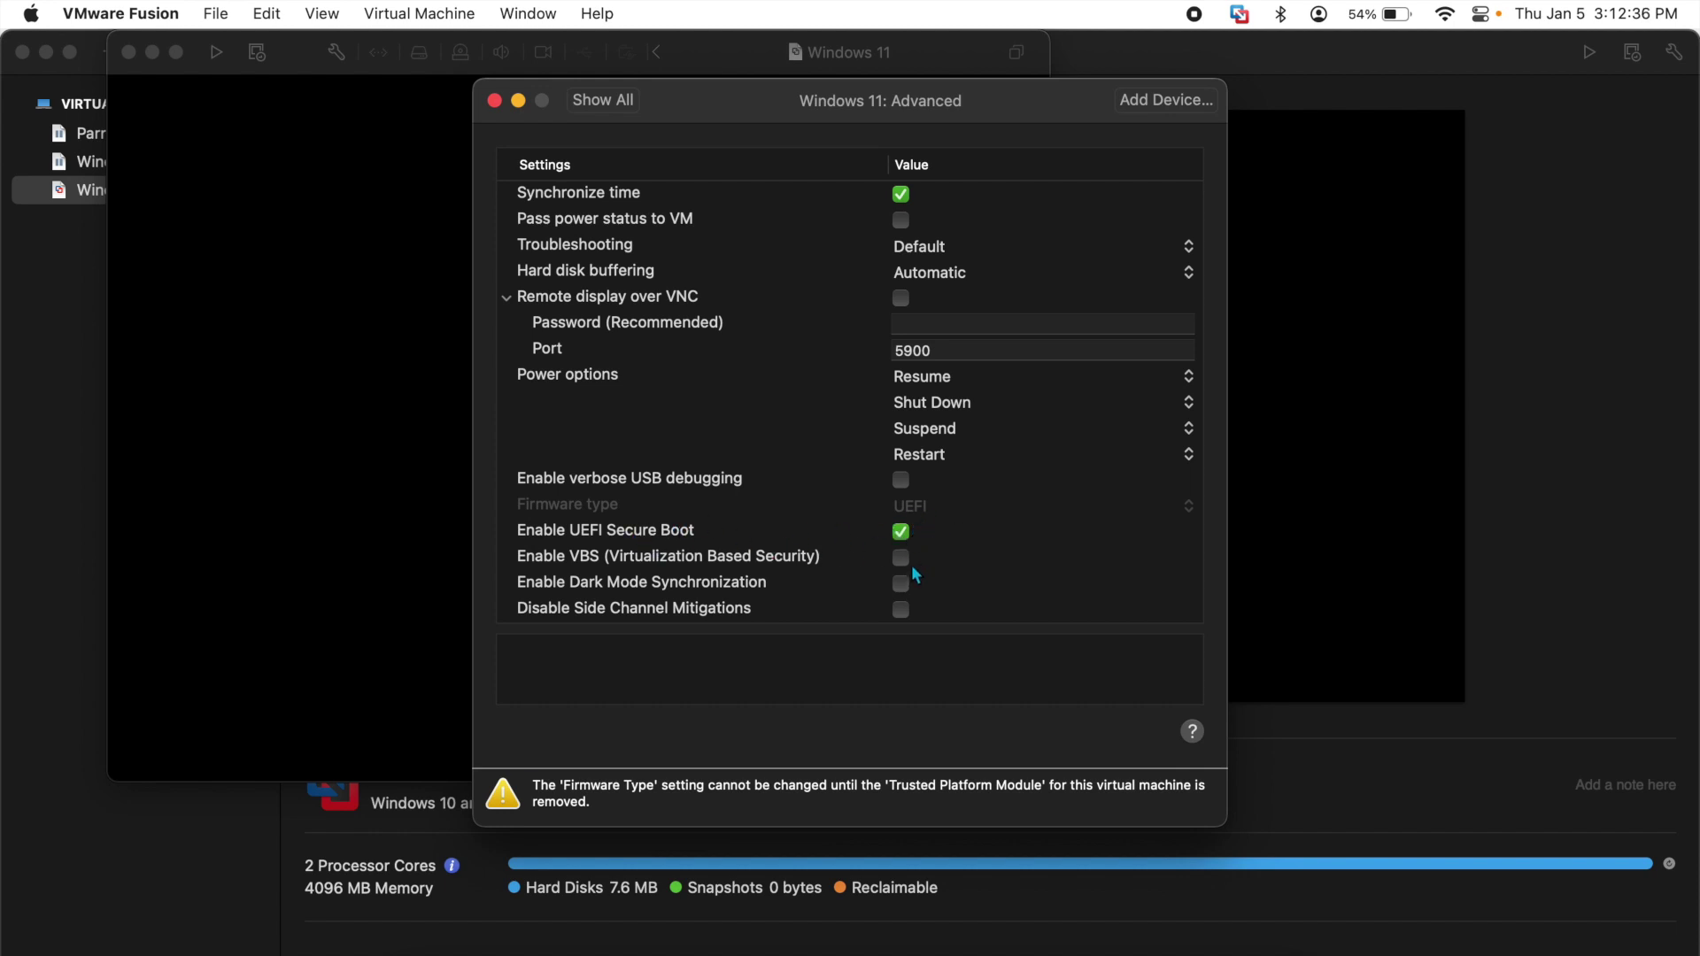
# Check Enable VBS (Virtualization Based Security) and close the Settings window
pyautogui.click(903, 557)
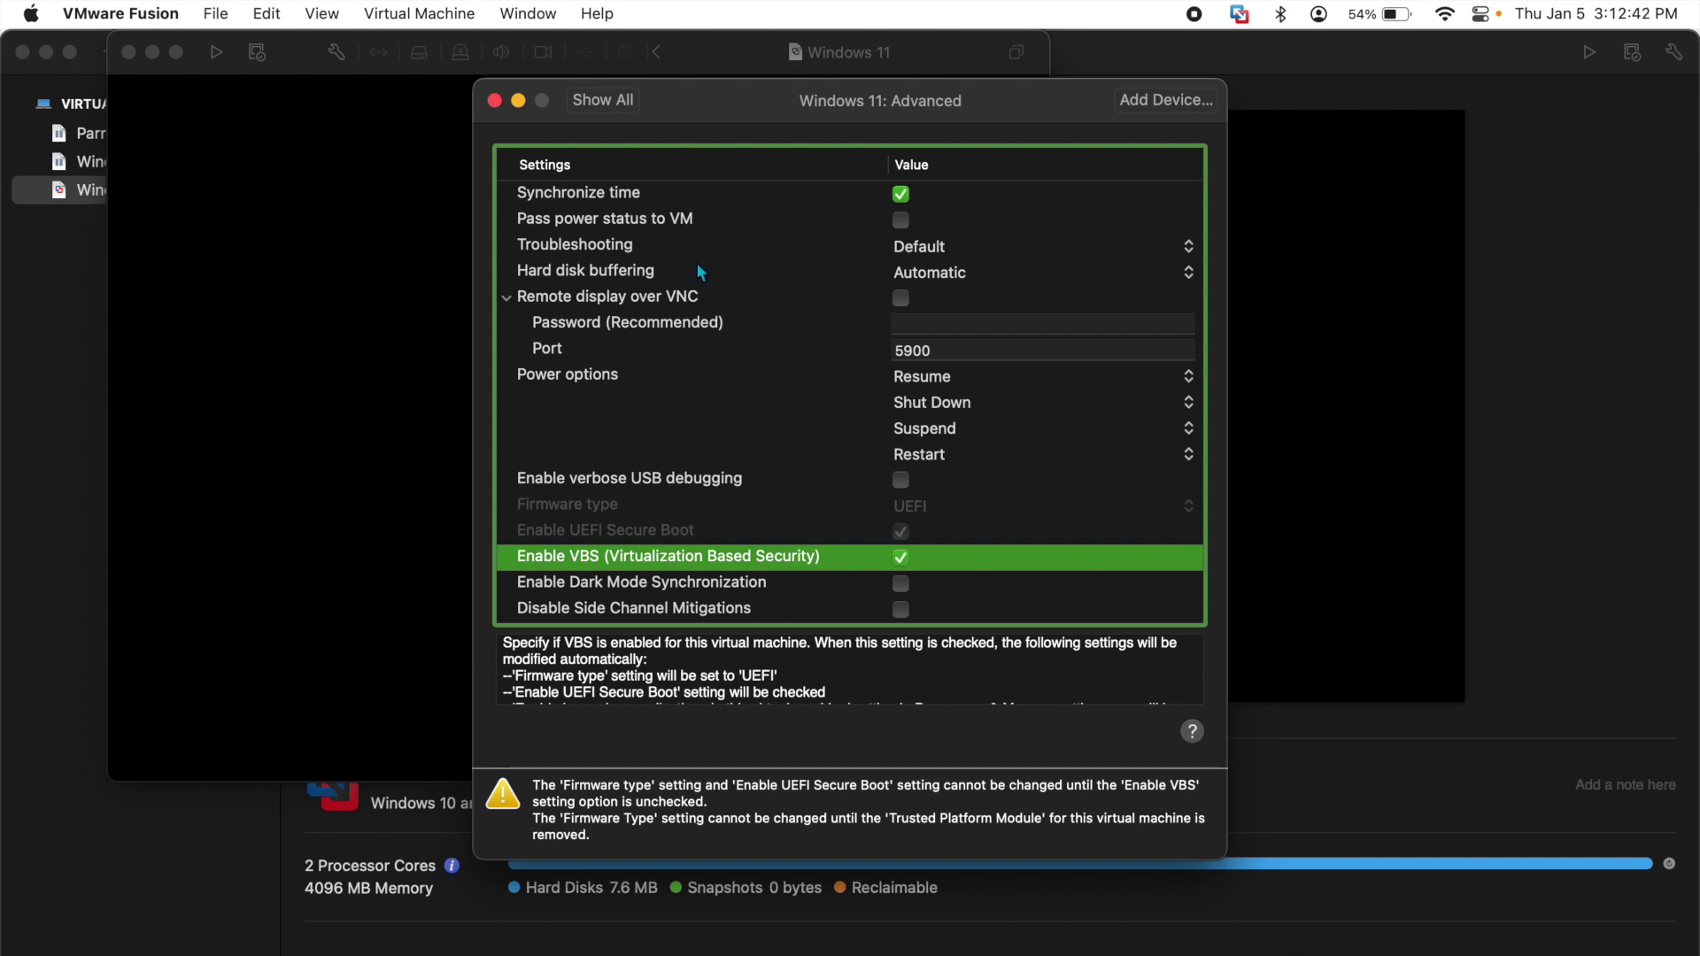
pyautogui.click(607, 100)
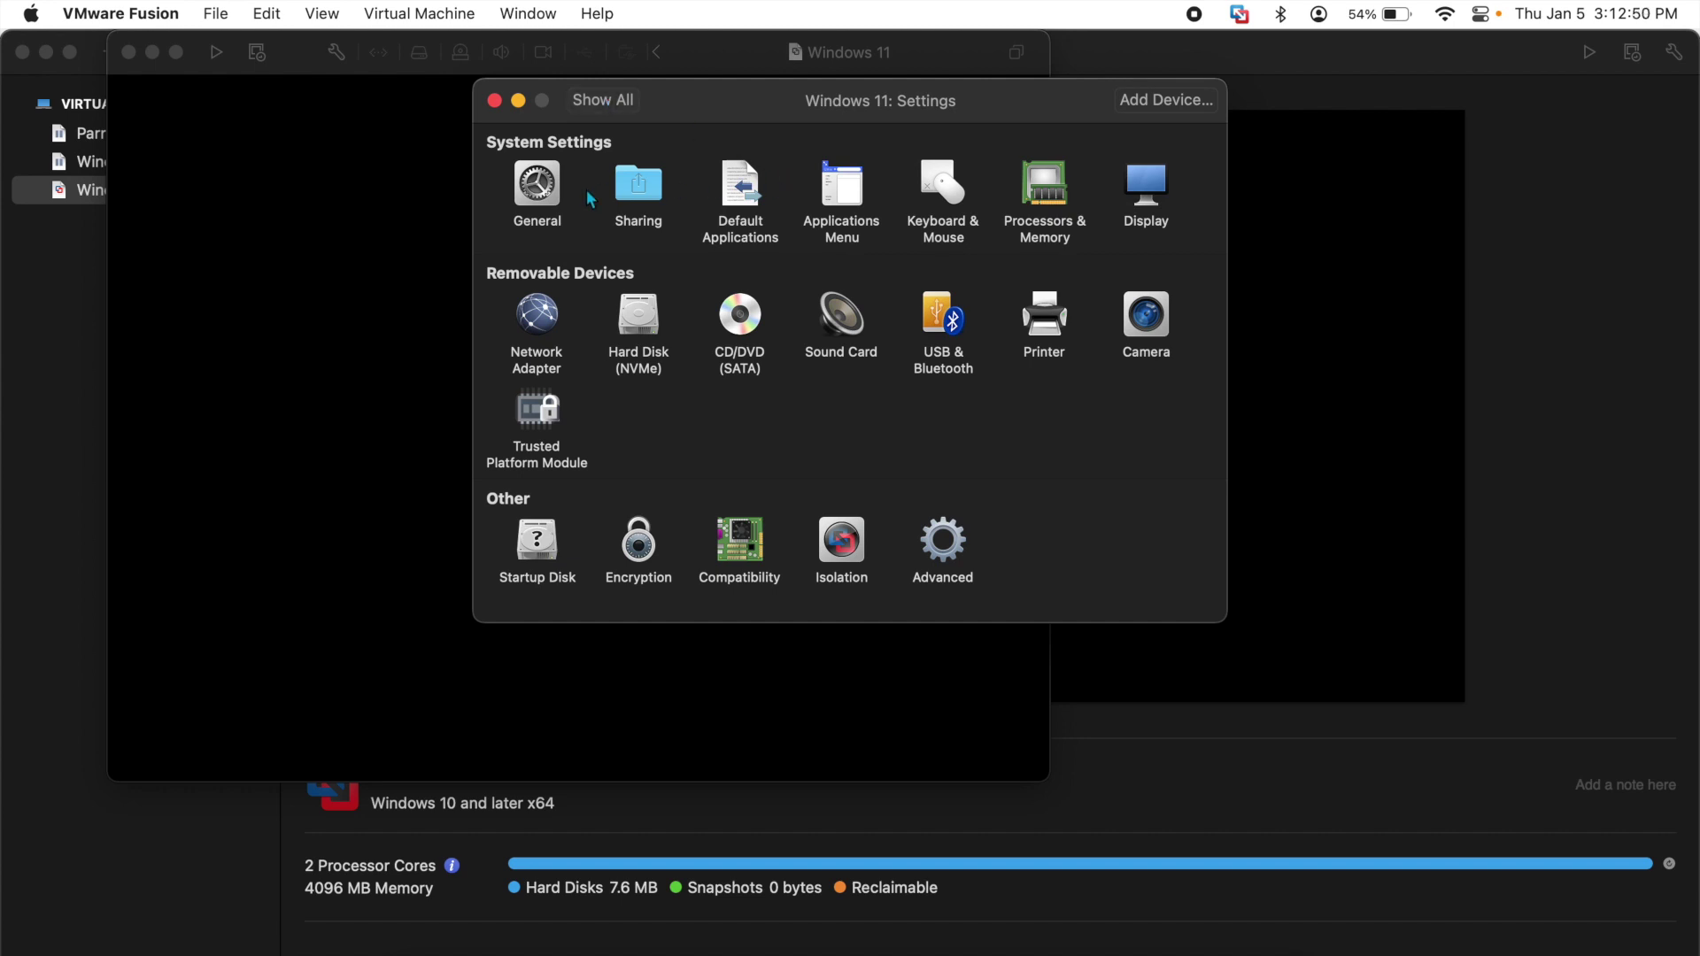
pyautogui.click(494, 100)
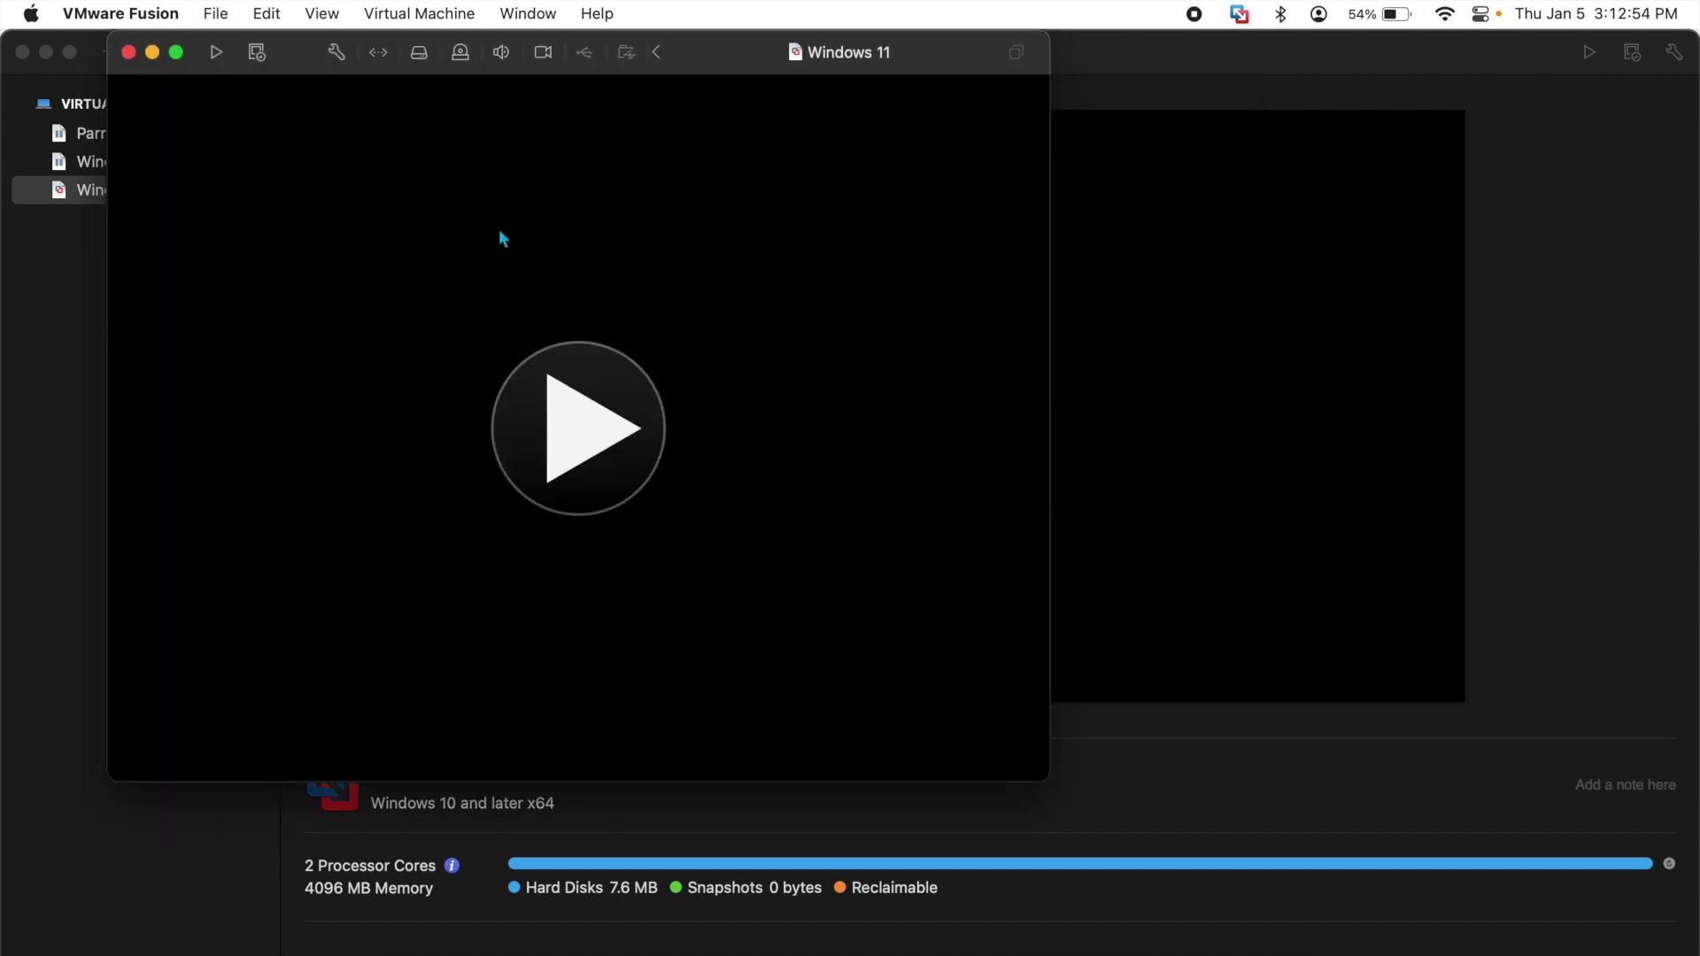
# Power on the Windows 11 machine and boot from the installer CD/DVD
pyautogui.click(574, 426)
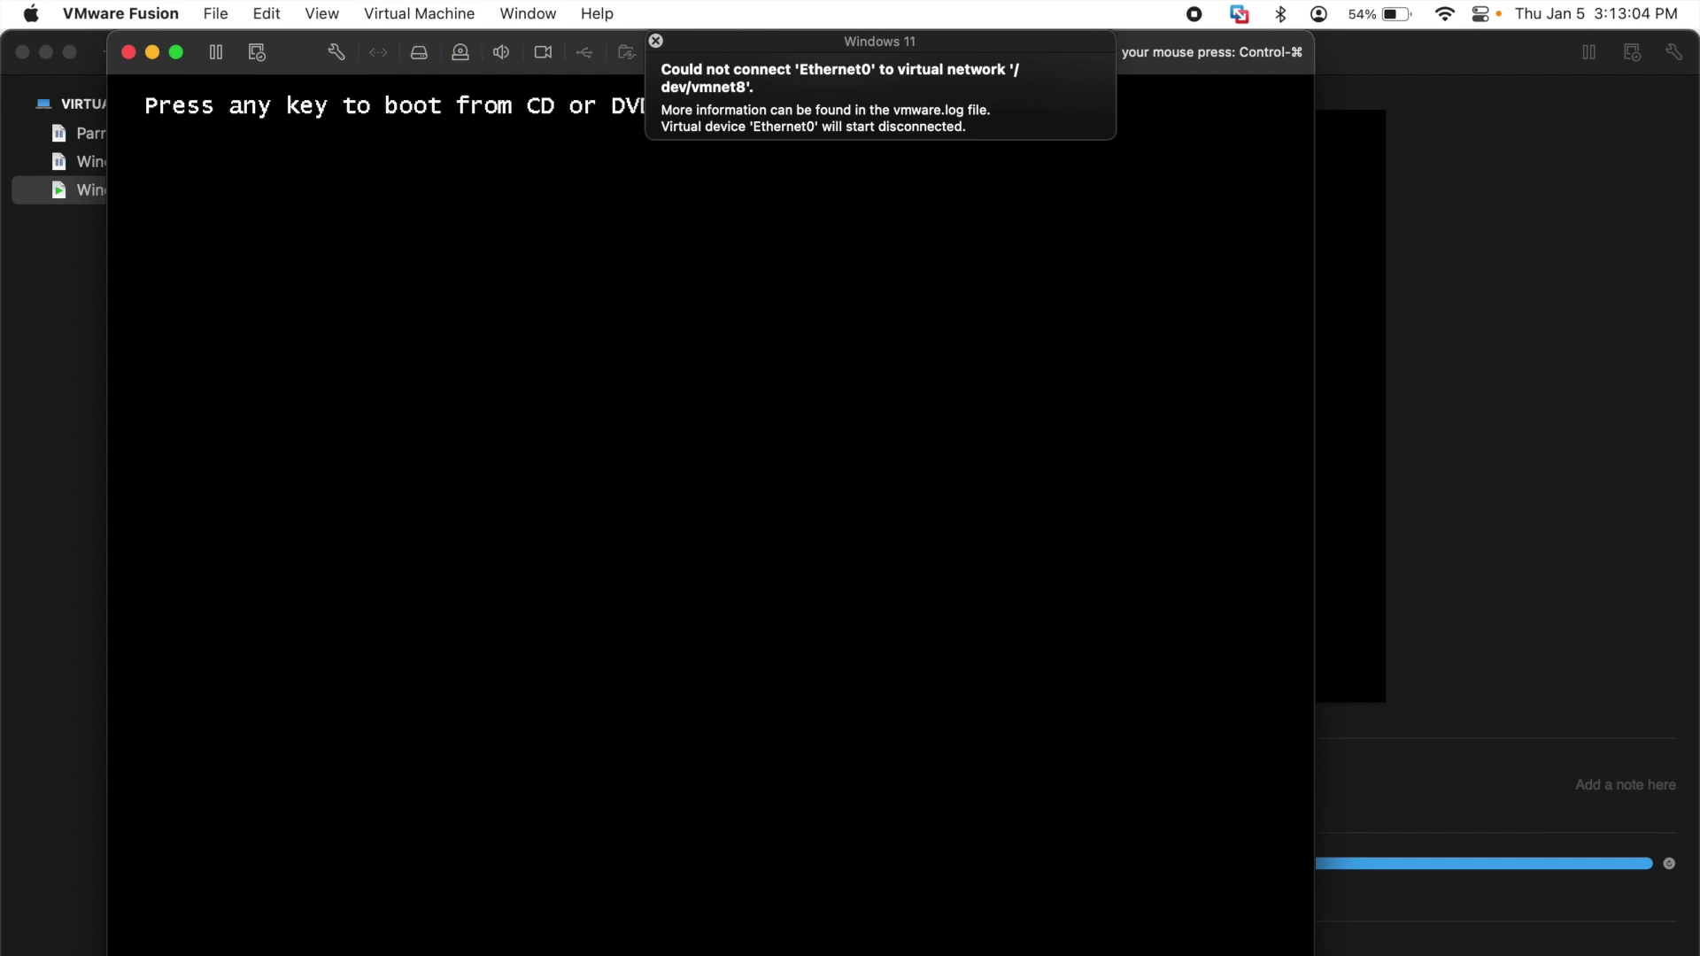
pyautogui.press('Return')
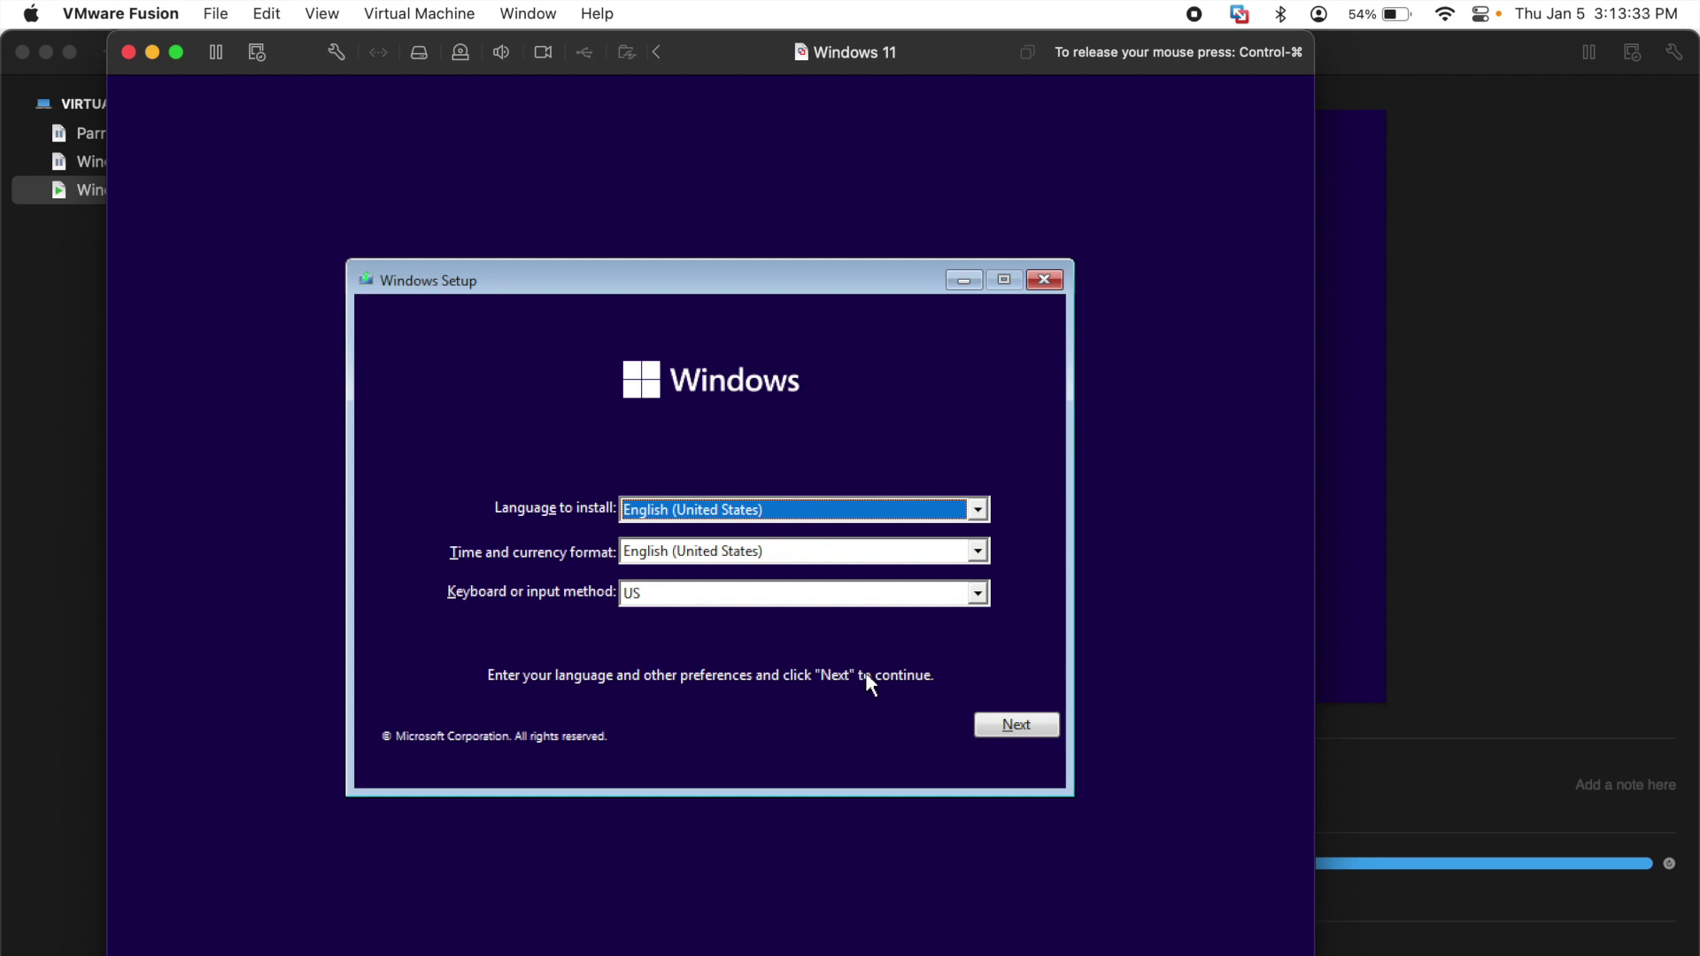
# Accept the language settings, start installing, skip the product key and choose Windows 11 Home
pyautogui.click(1018, 725)
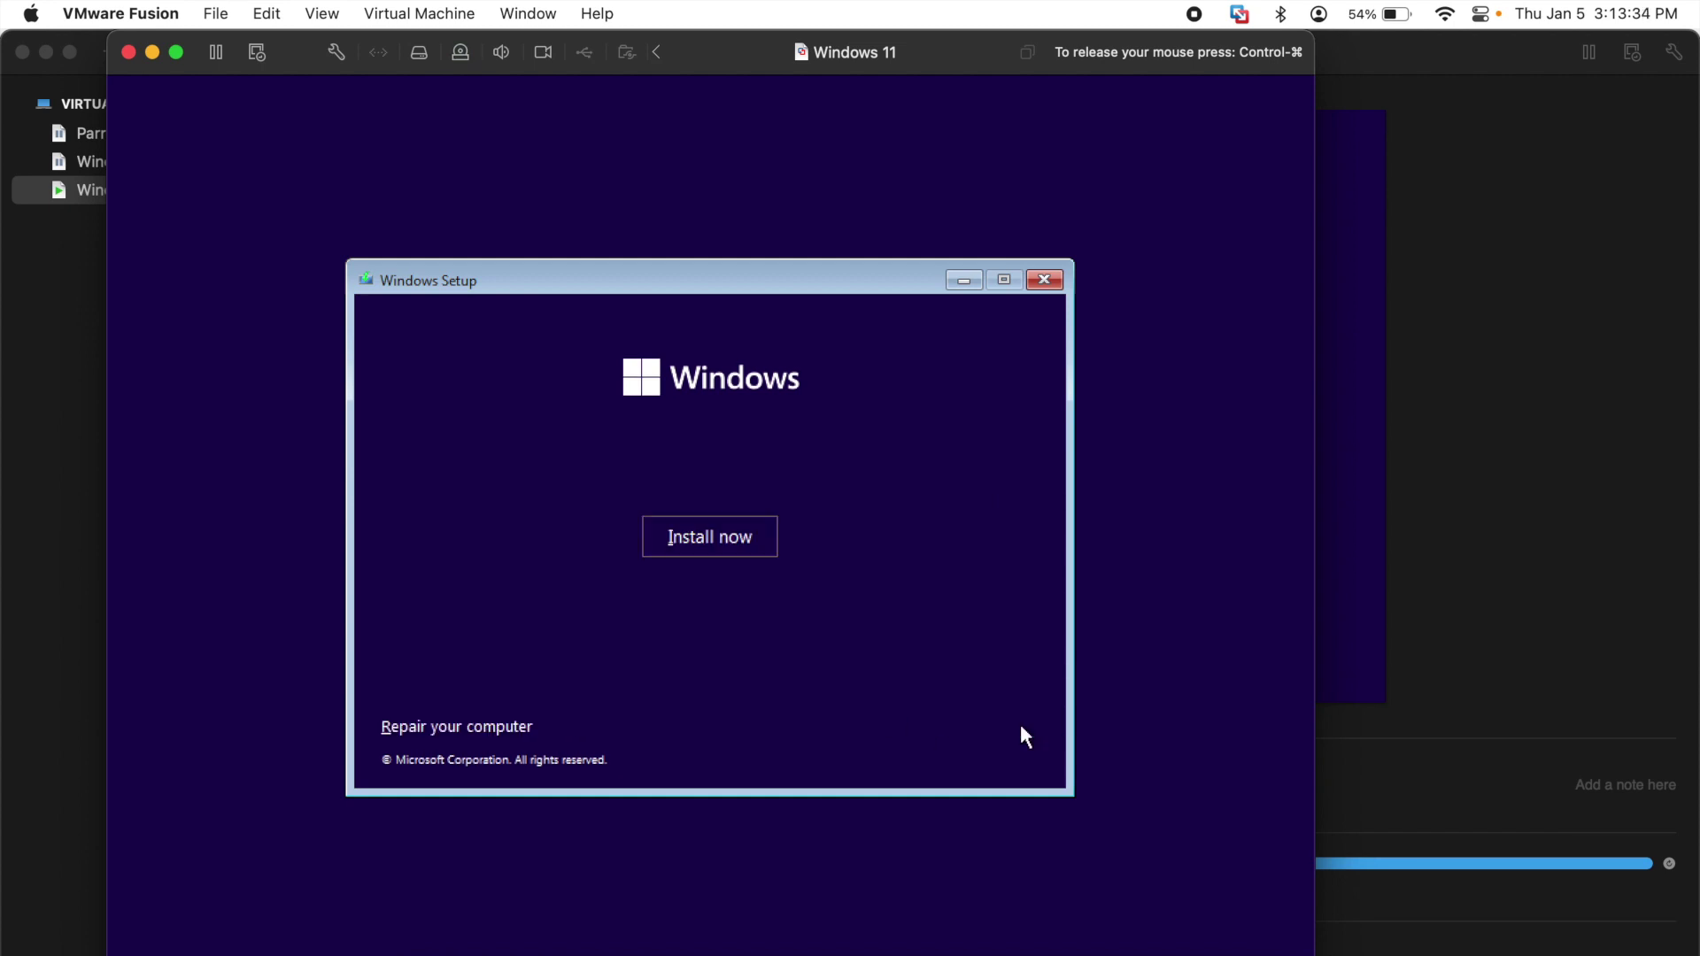
pyautogui.click(706, 537)
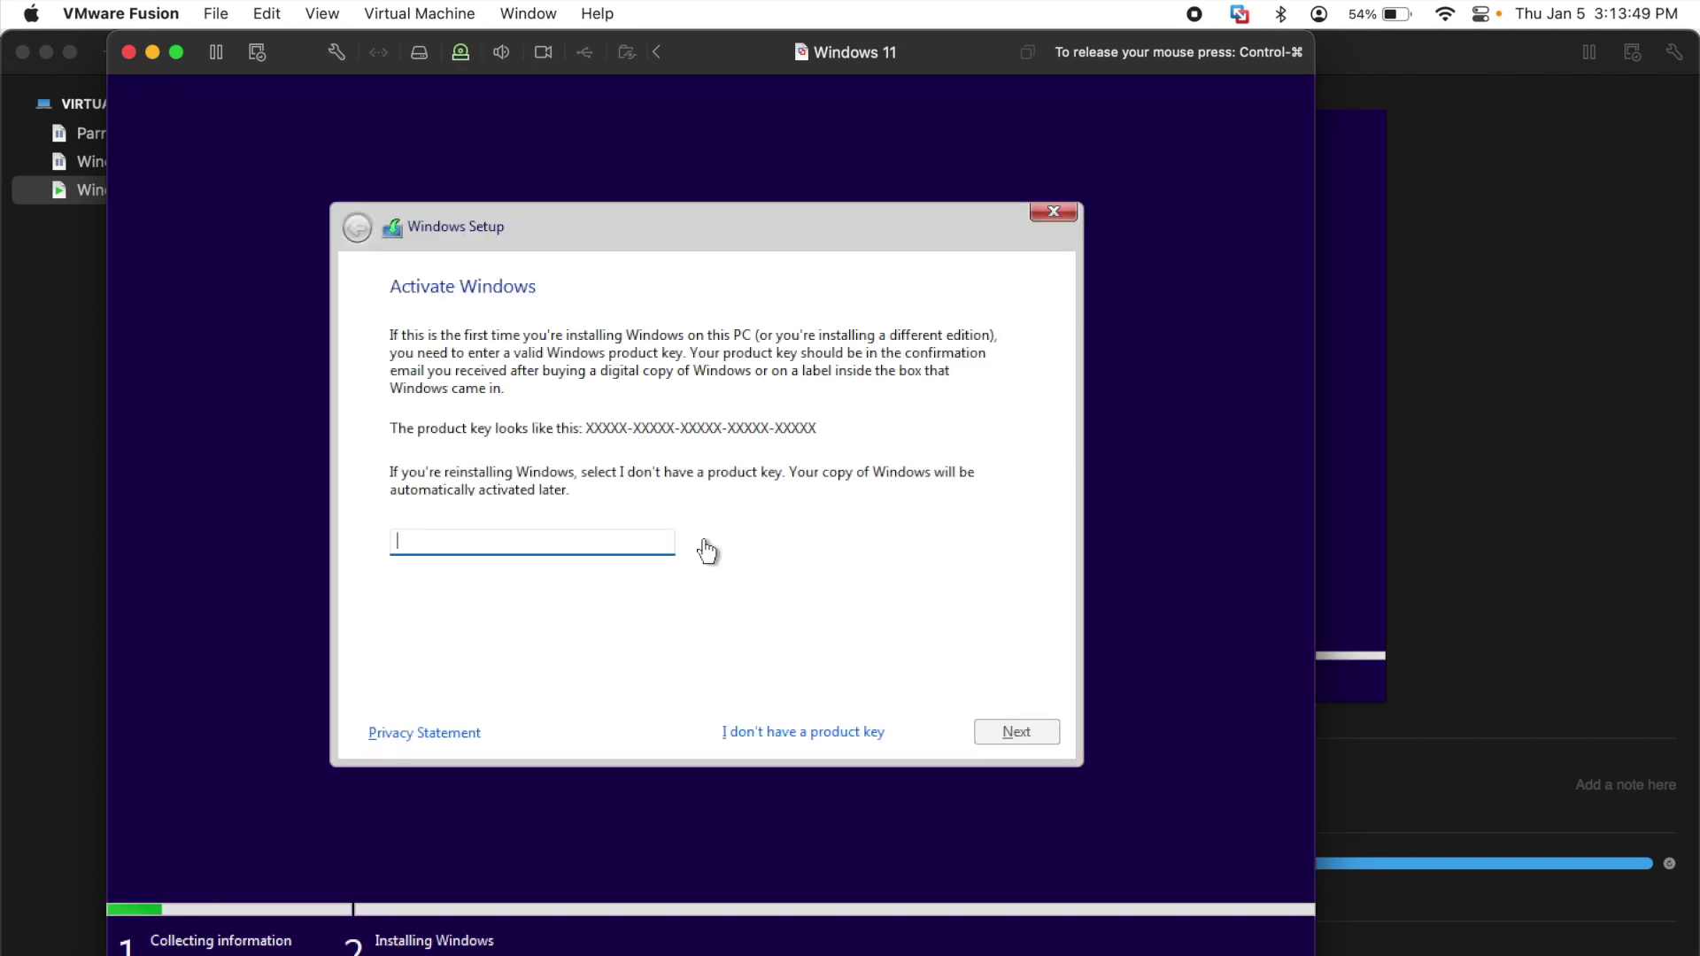
pyautogui.click(758, 732)
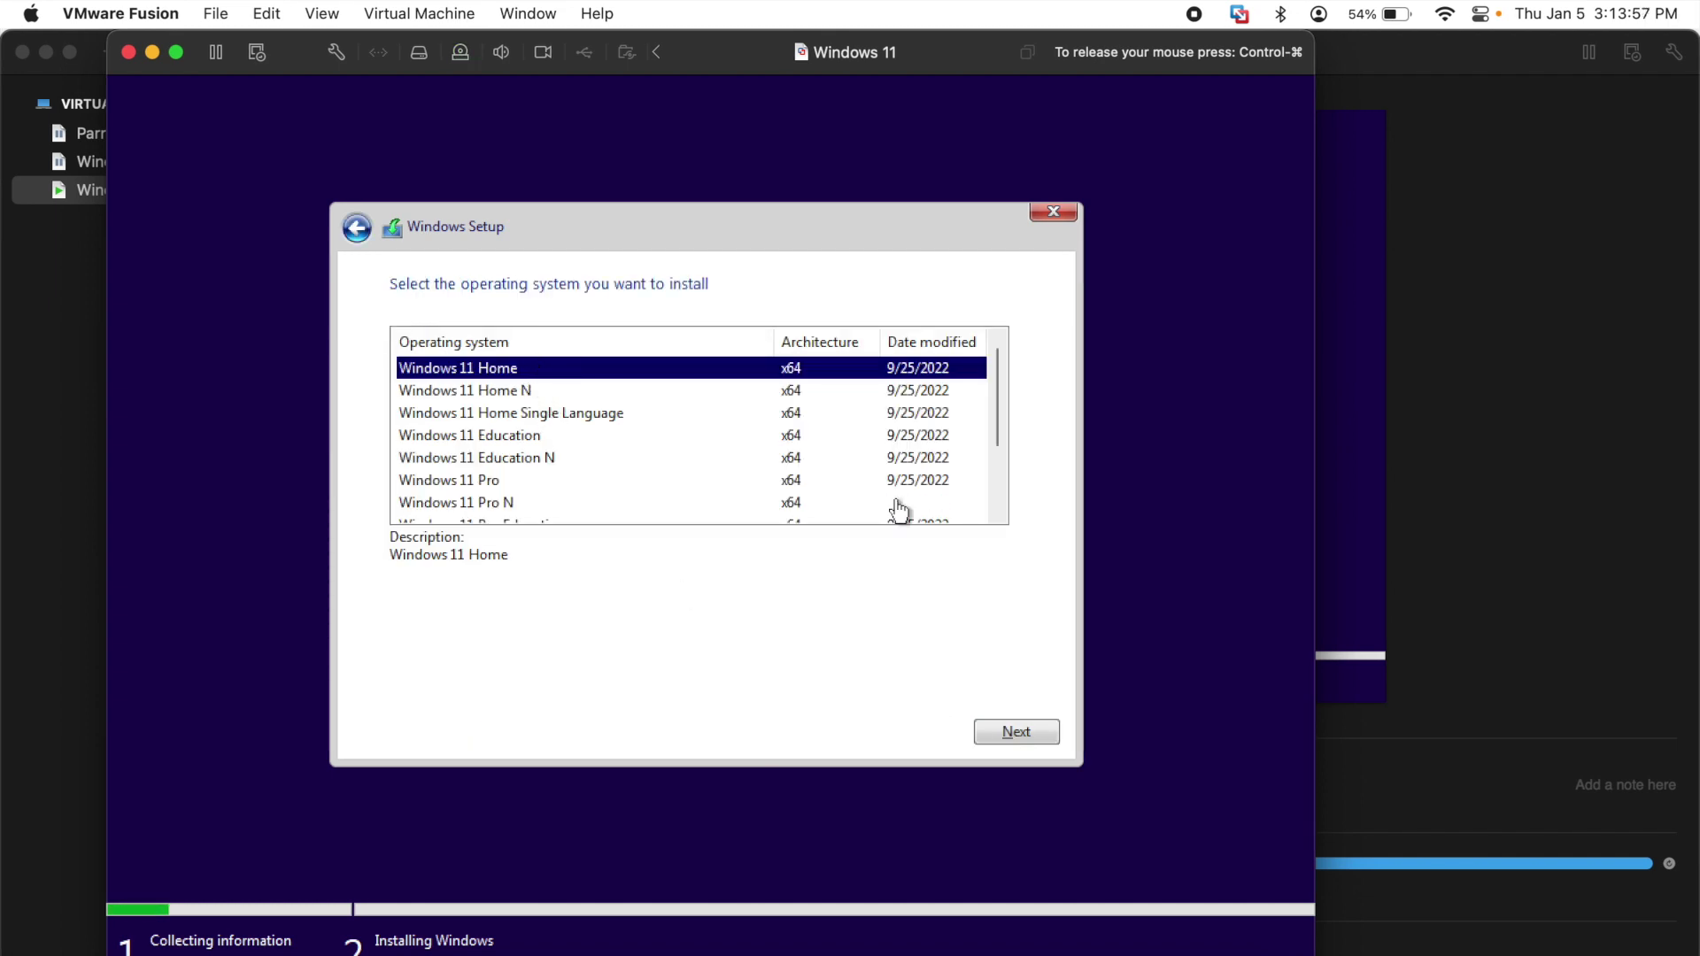
pyautogui.click(1020, 734)
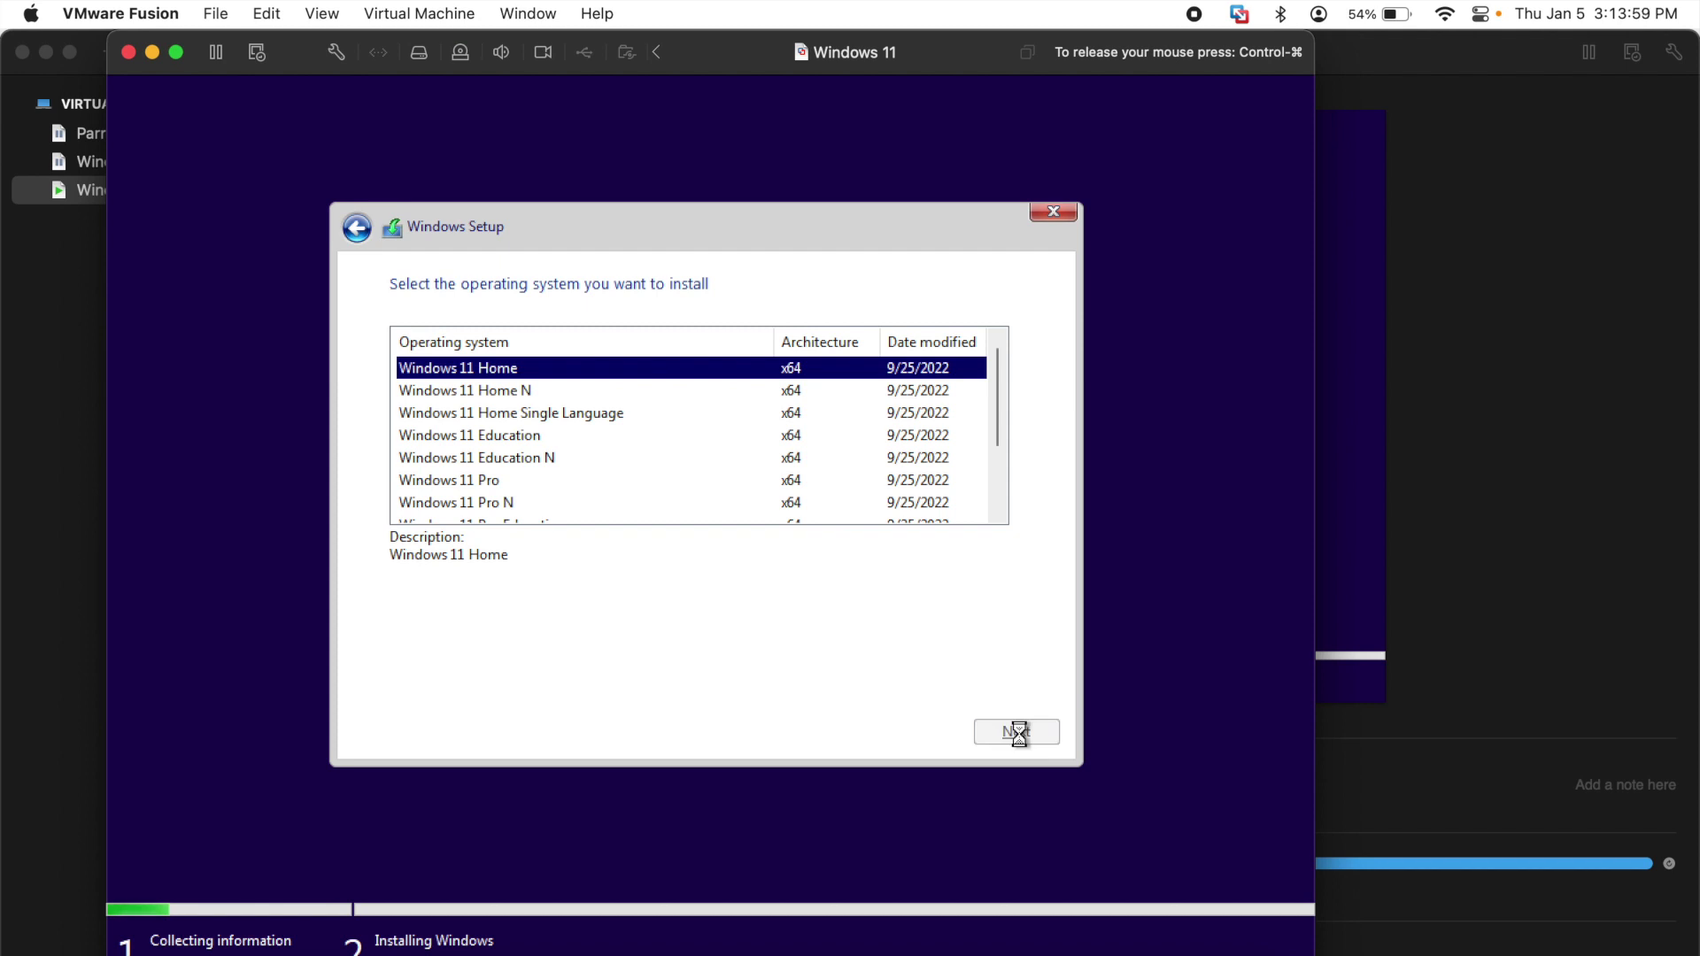
# Accept the license terms and custom-install Windows only onto Drive 0's unallocated space
pyautogui.click(396, 687)
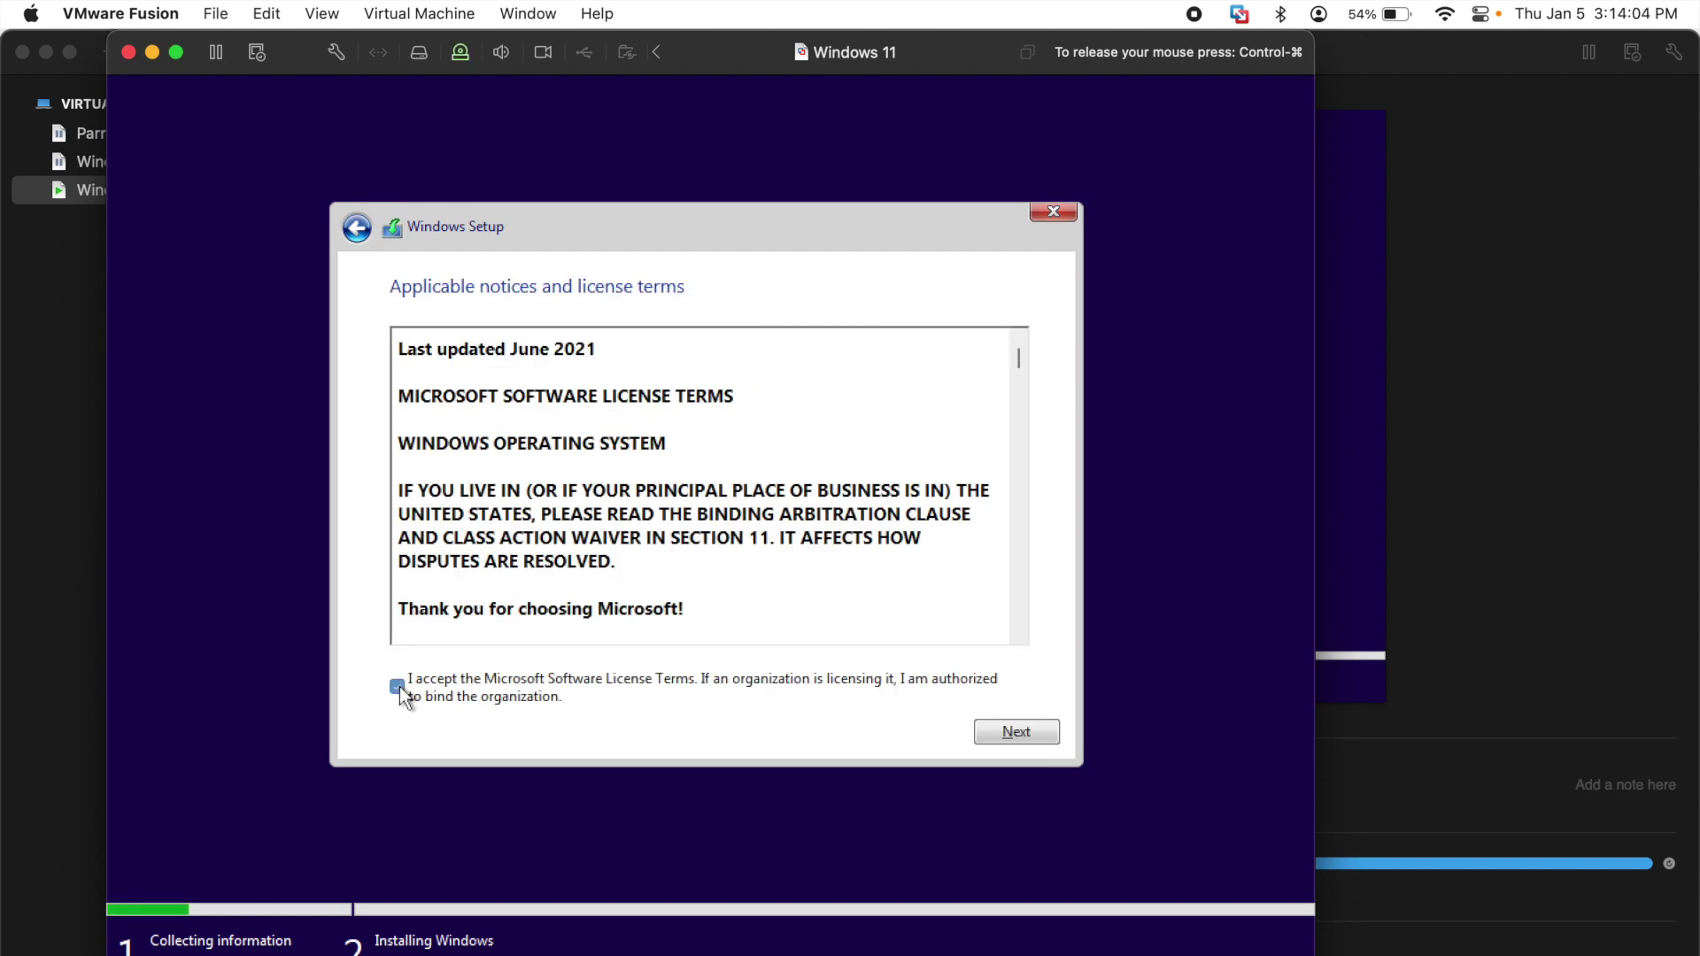
pyautogui.click(1017, 733)
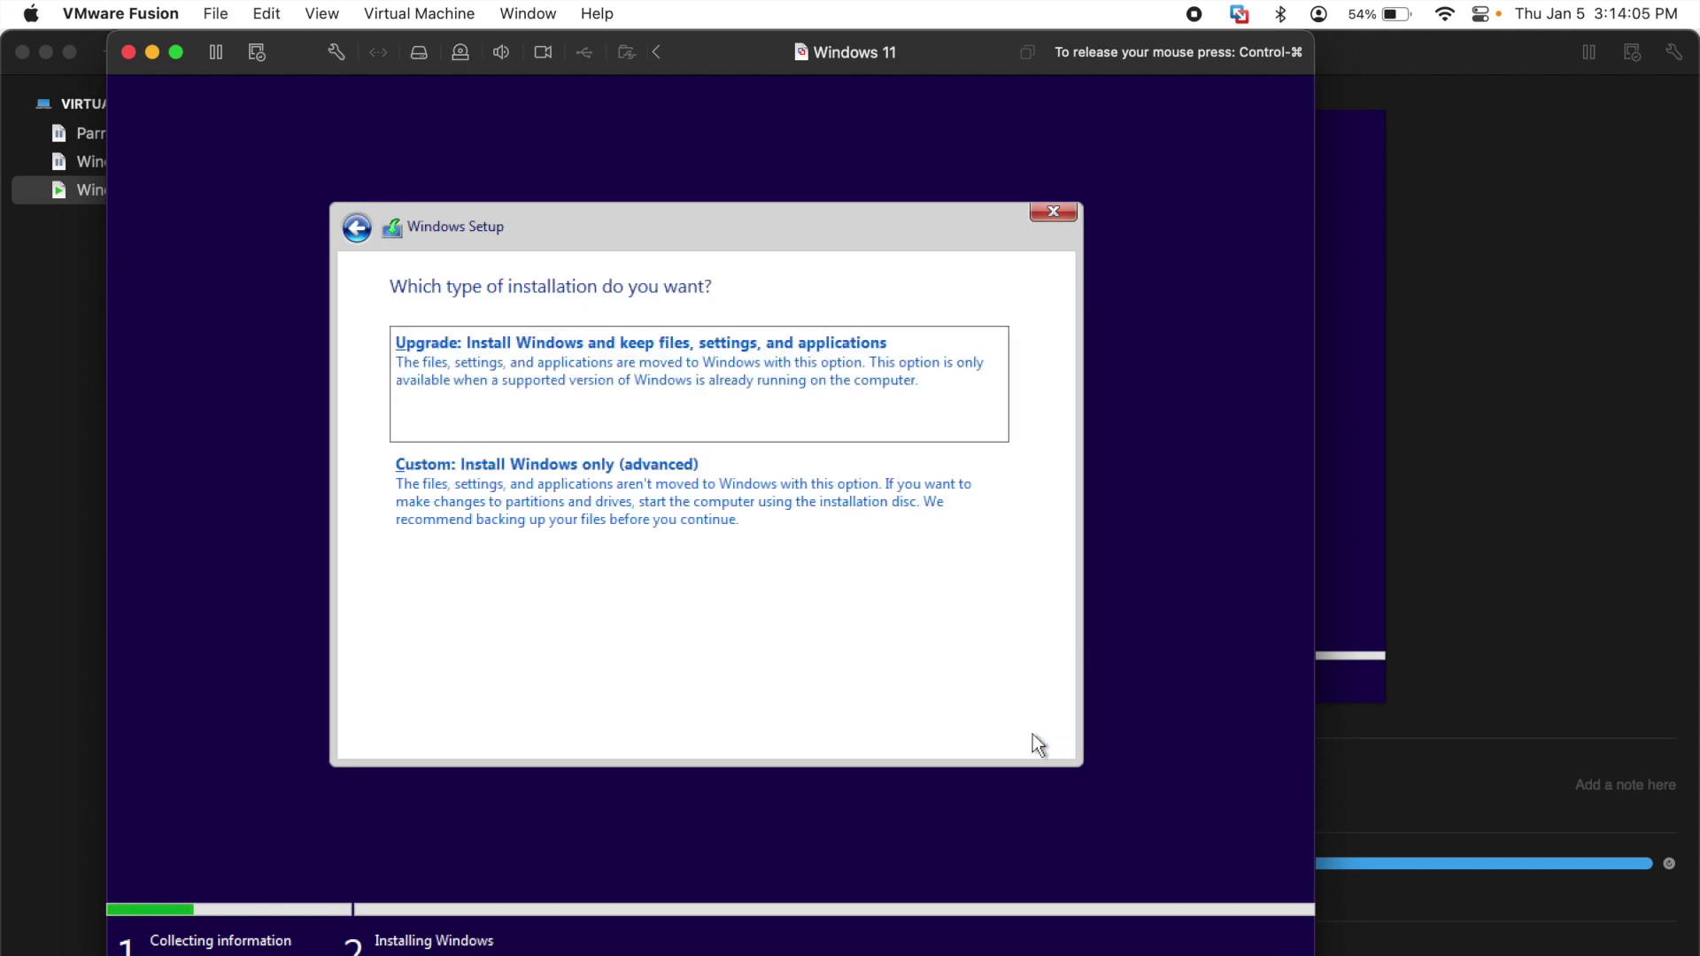
pyautogui.click(523, 486)
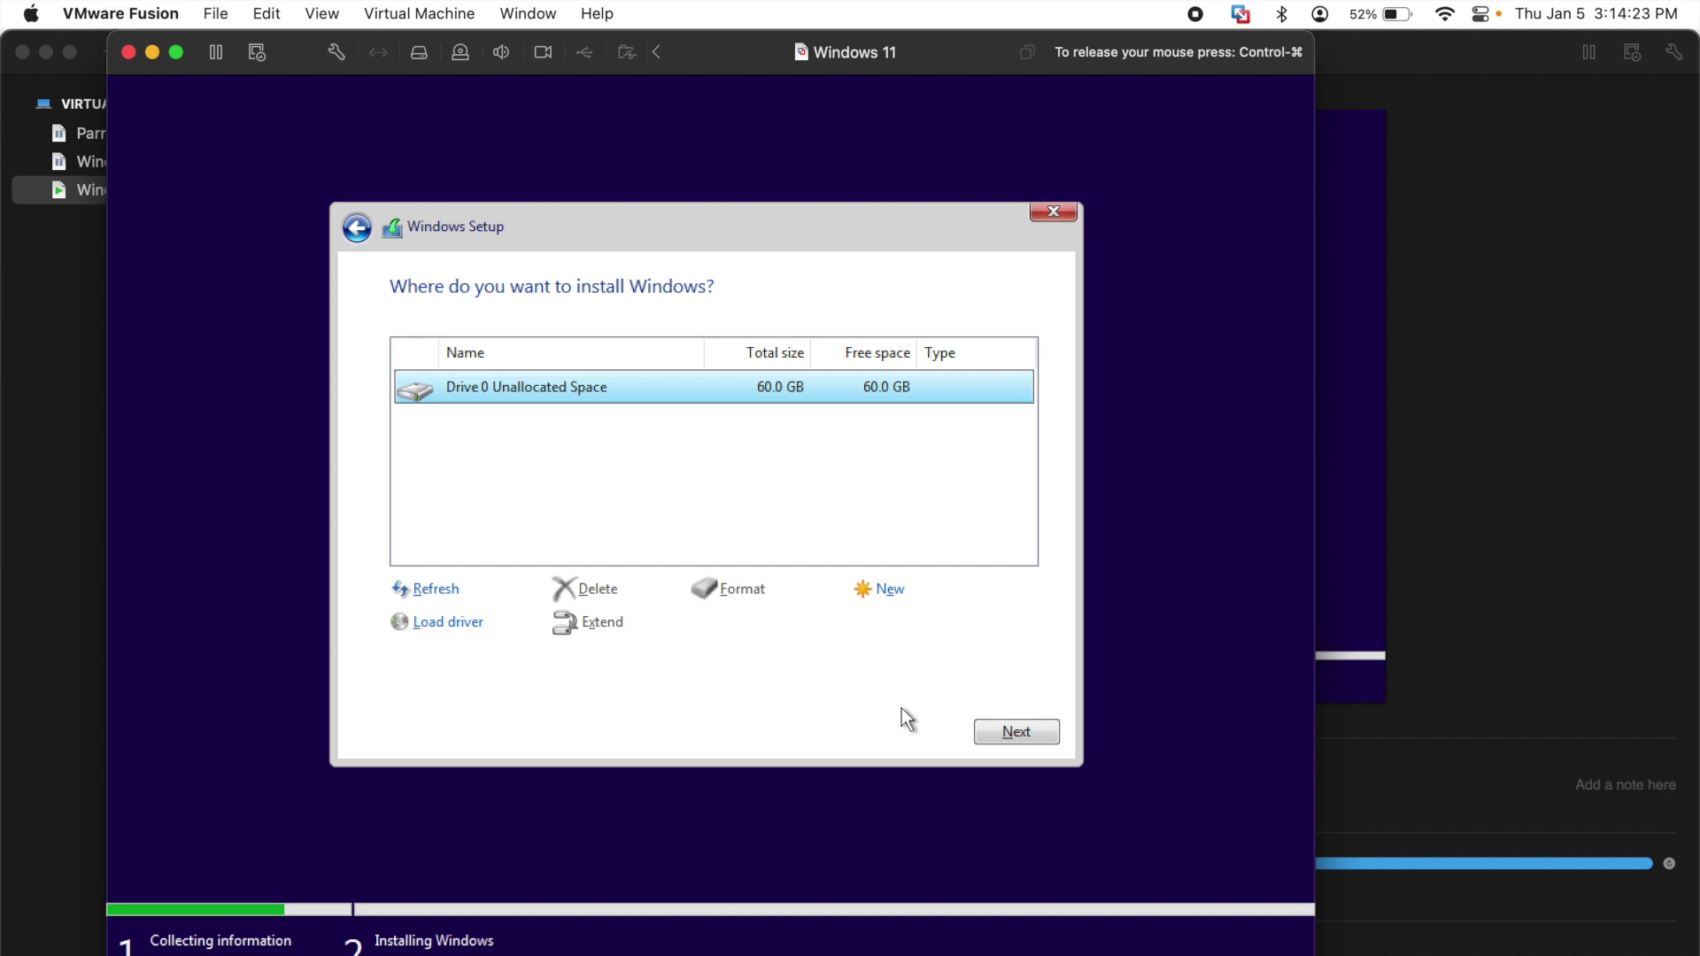
pyautogui.click(999, 733)
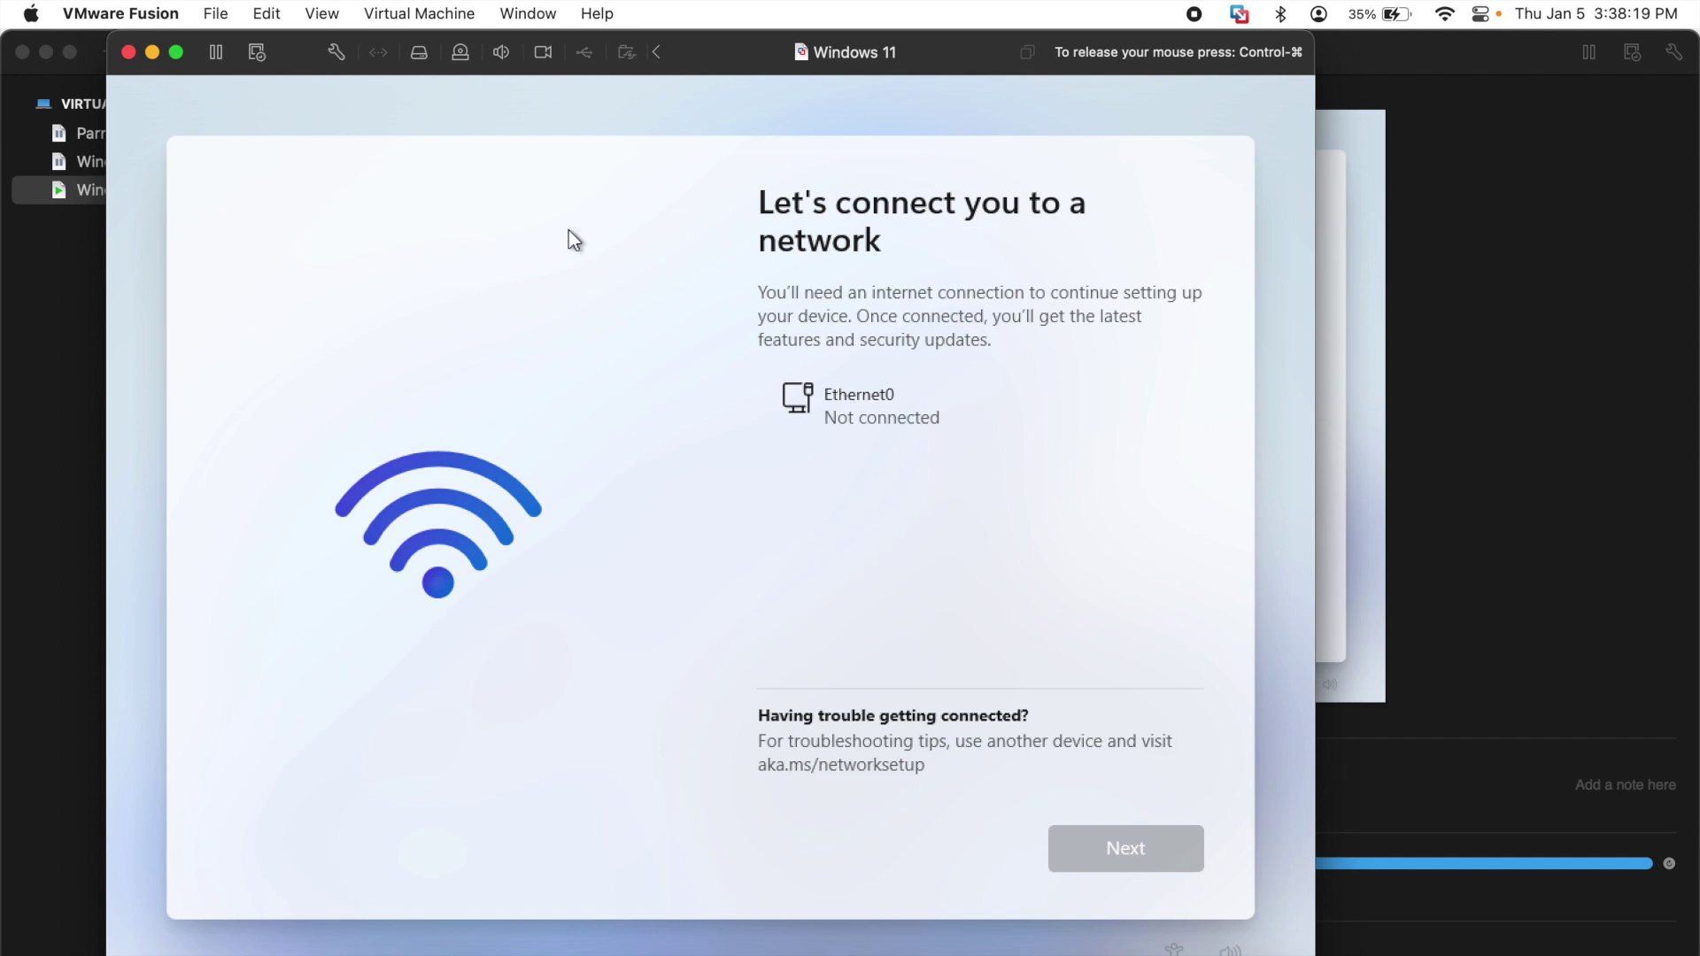
# Try connecting the VM's network adapter, dismiss the resulting error, and return control to the VM
pyautogui.press('ctrl+super')
pyautogui.click(367, 71)
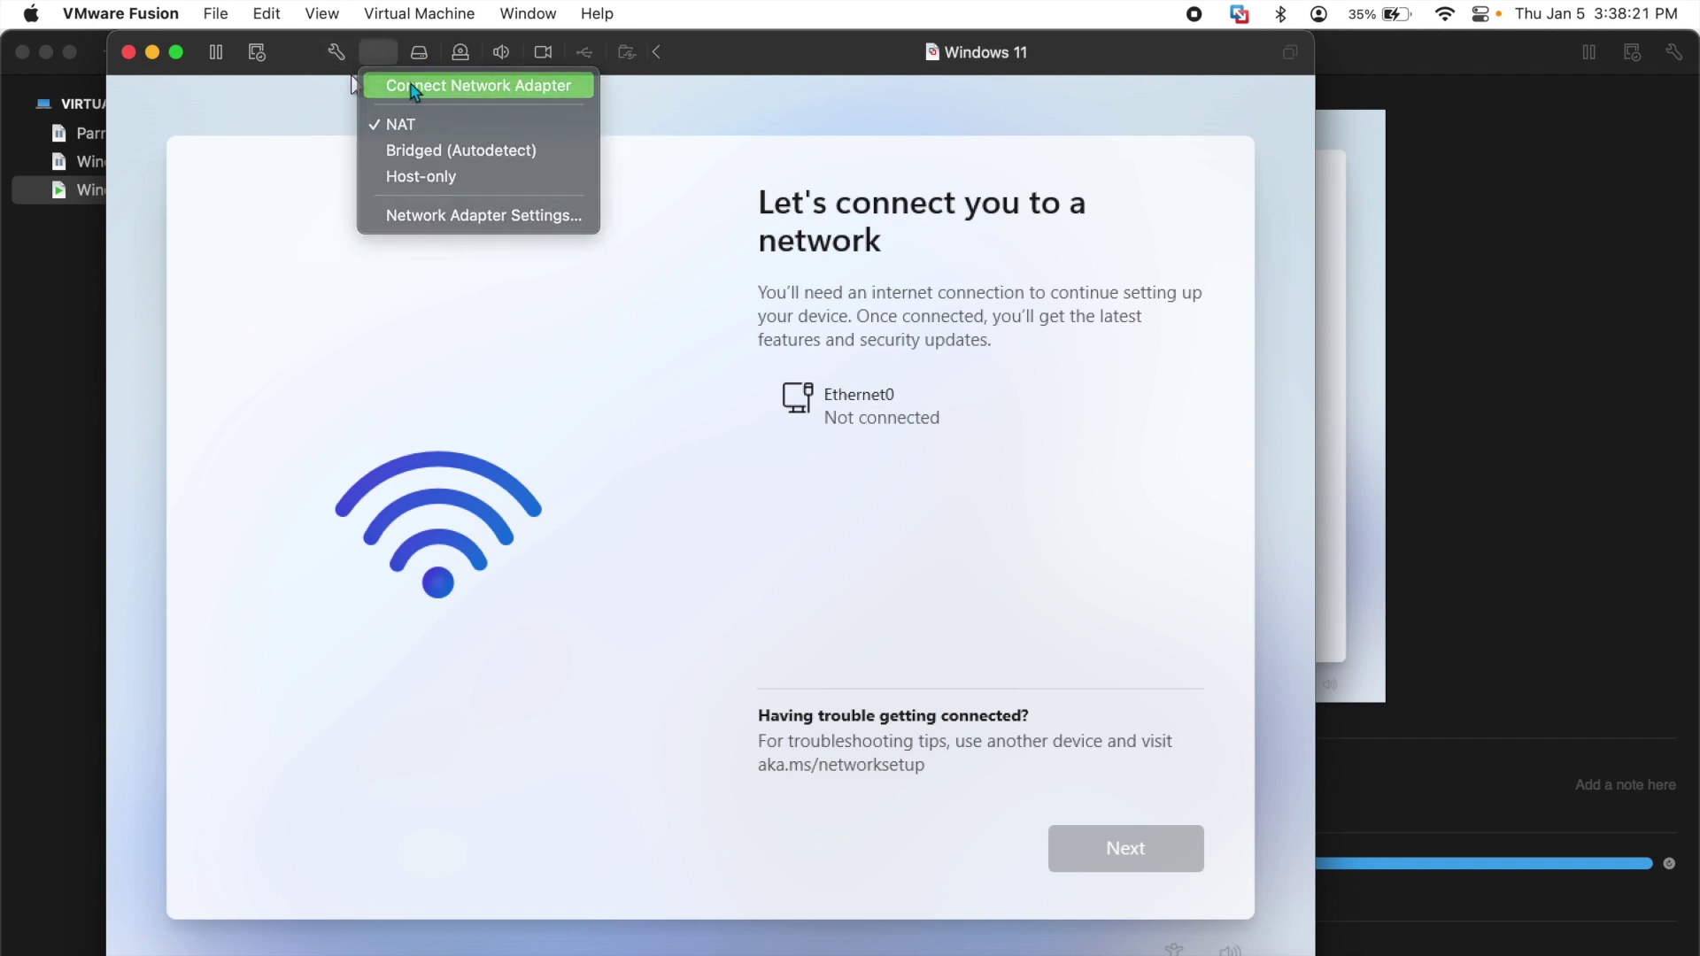
pyautogui.click(413, 92)
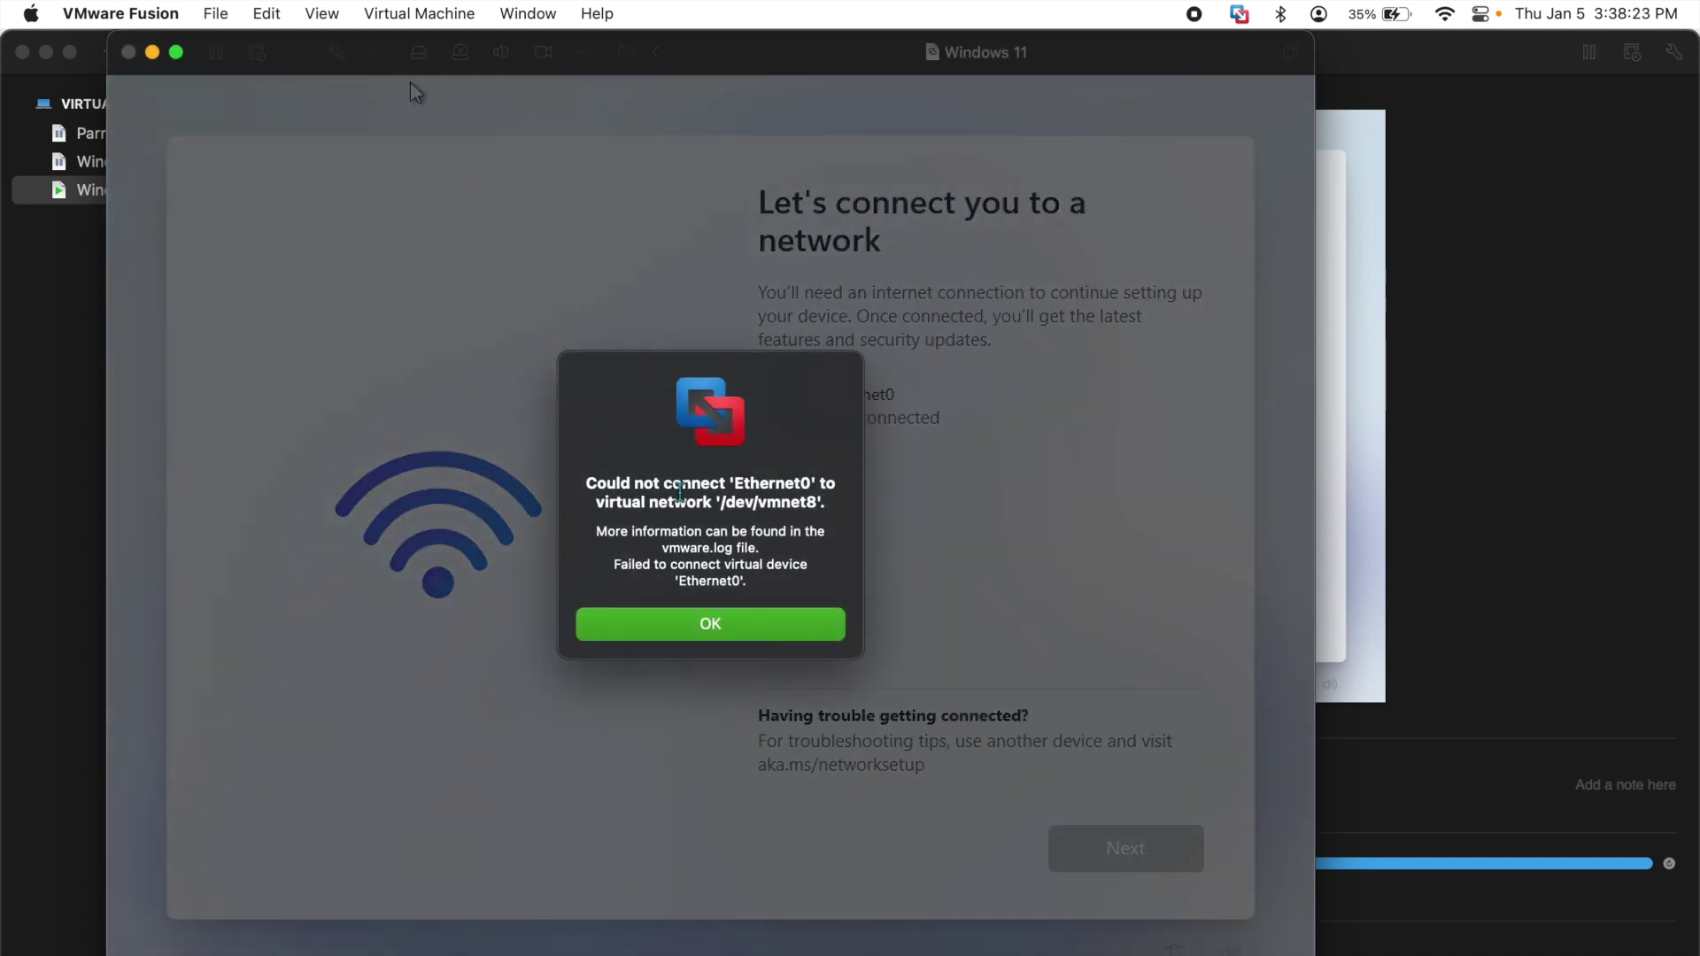
pyautogui.click(671, 631)
pyautogui.click(411, 82)
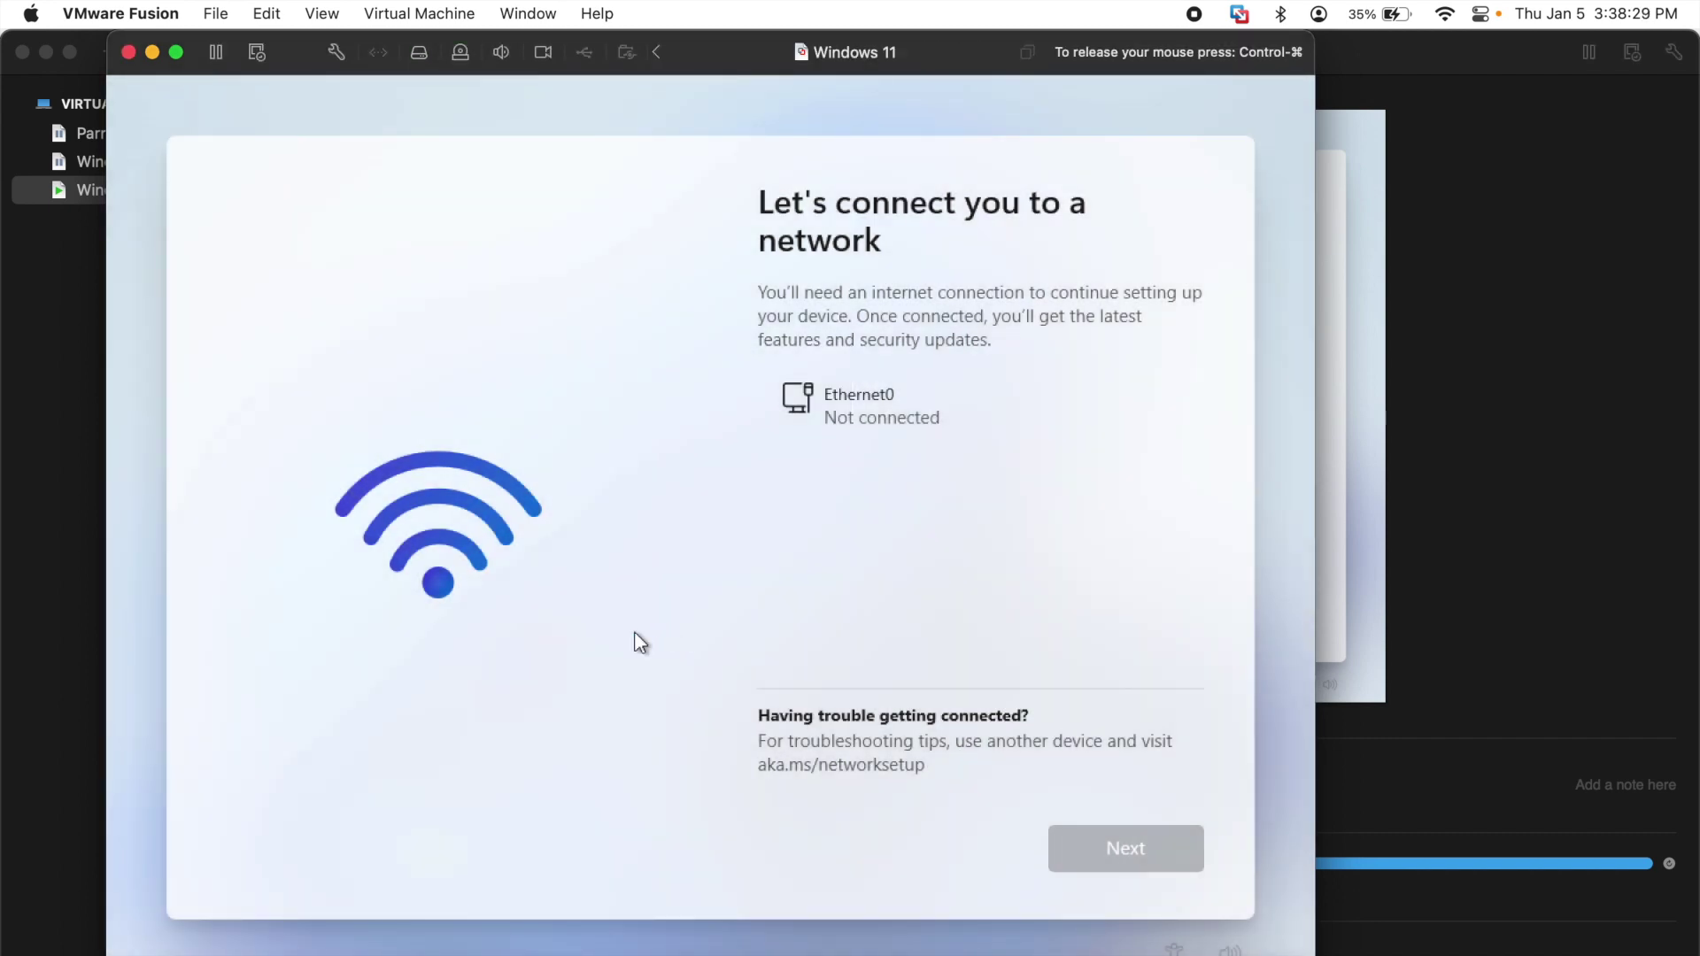
# Run OOBE\BYPASSNRO in the Shift+F10 command prompt to restart setup without the network requirement
pyautogui.hotkey('shift', 'F10')
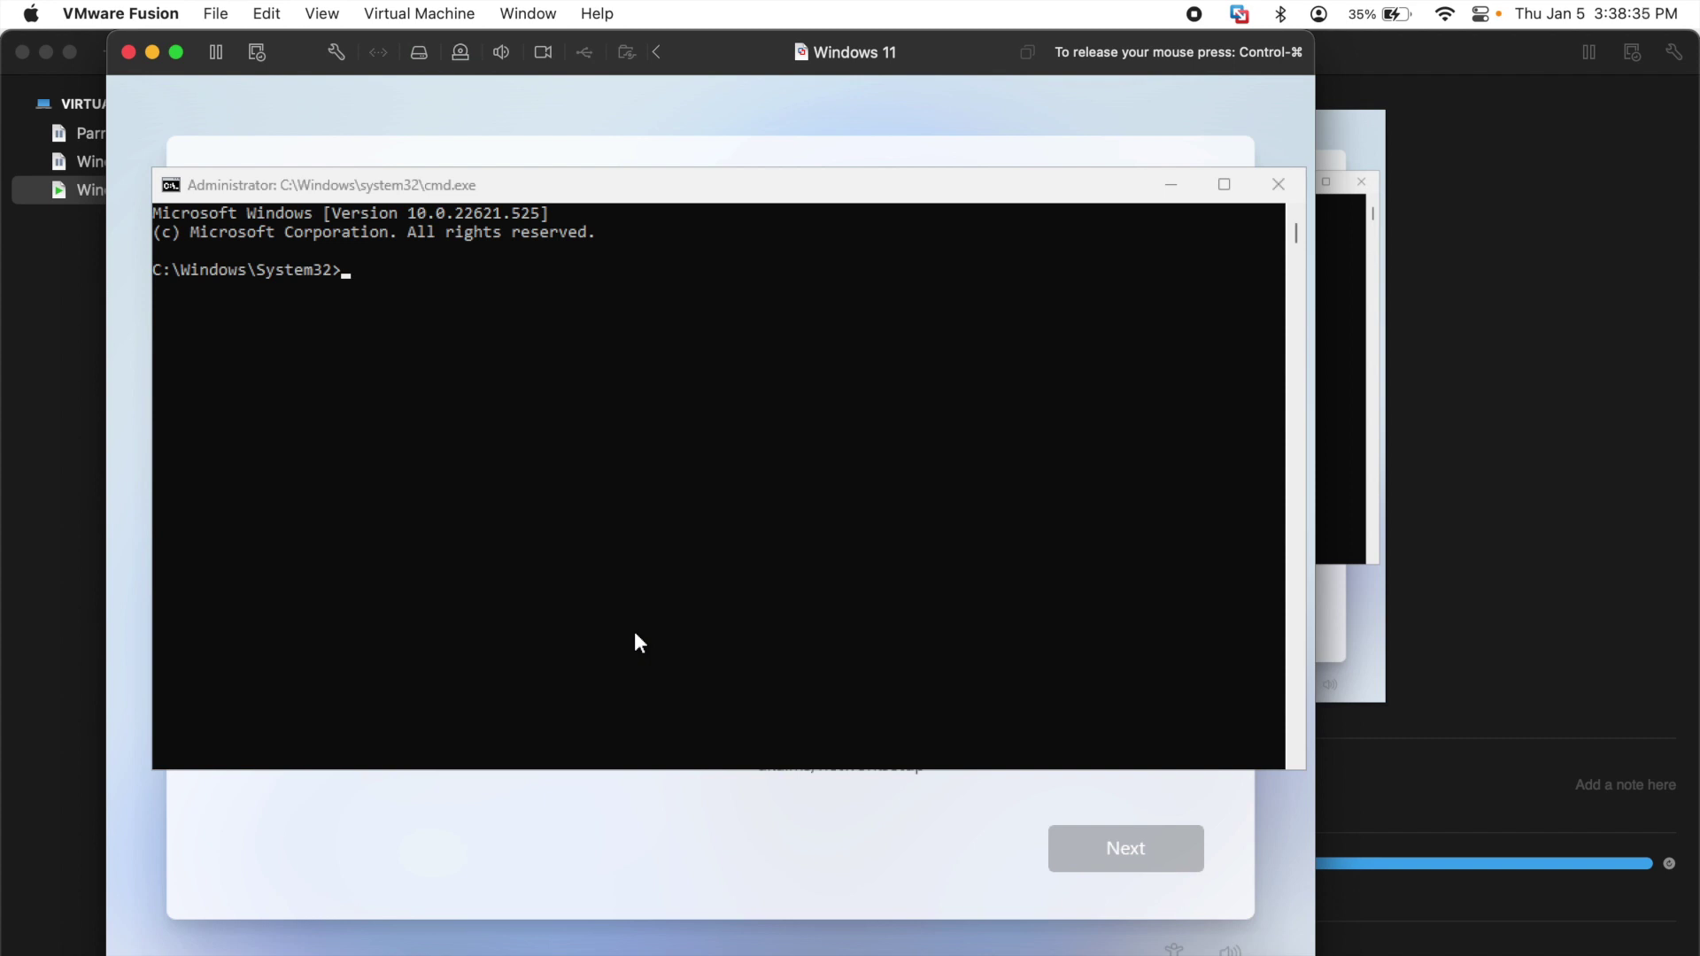
pyautogui.click(555, 439)
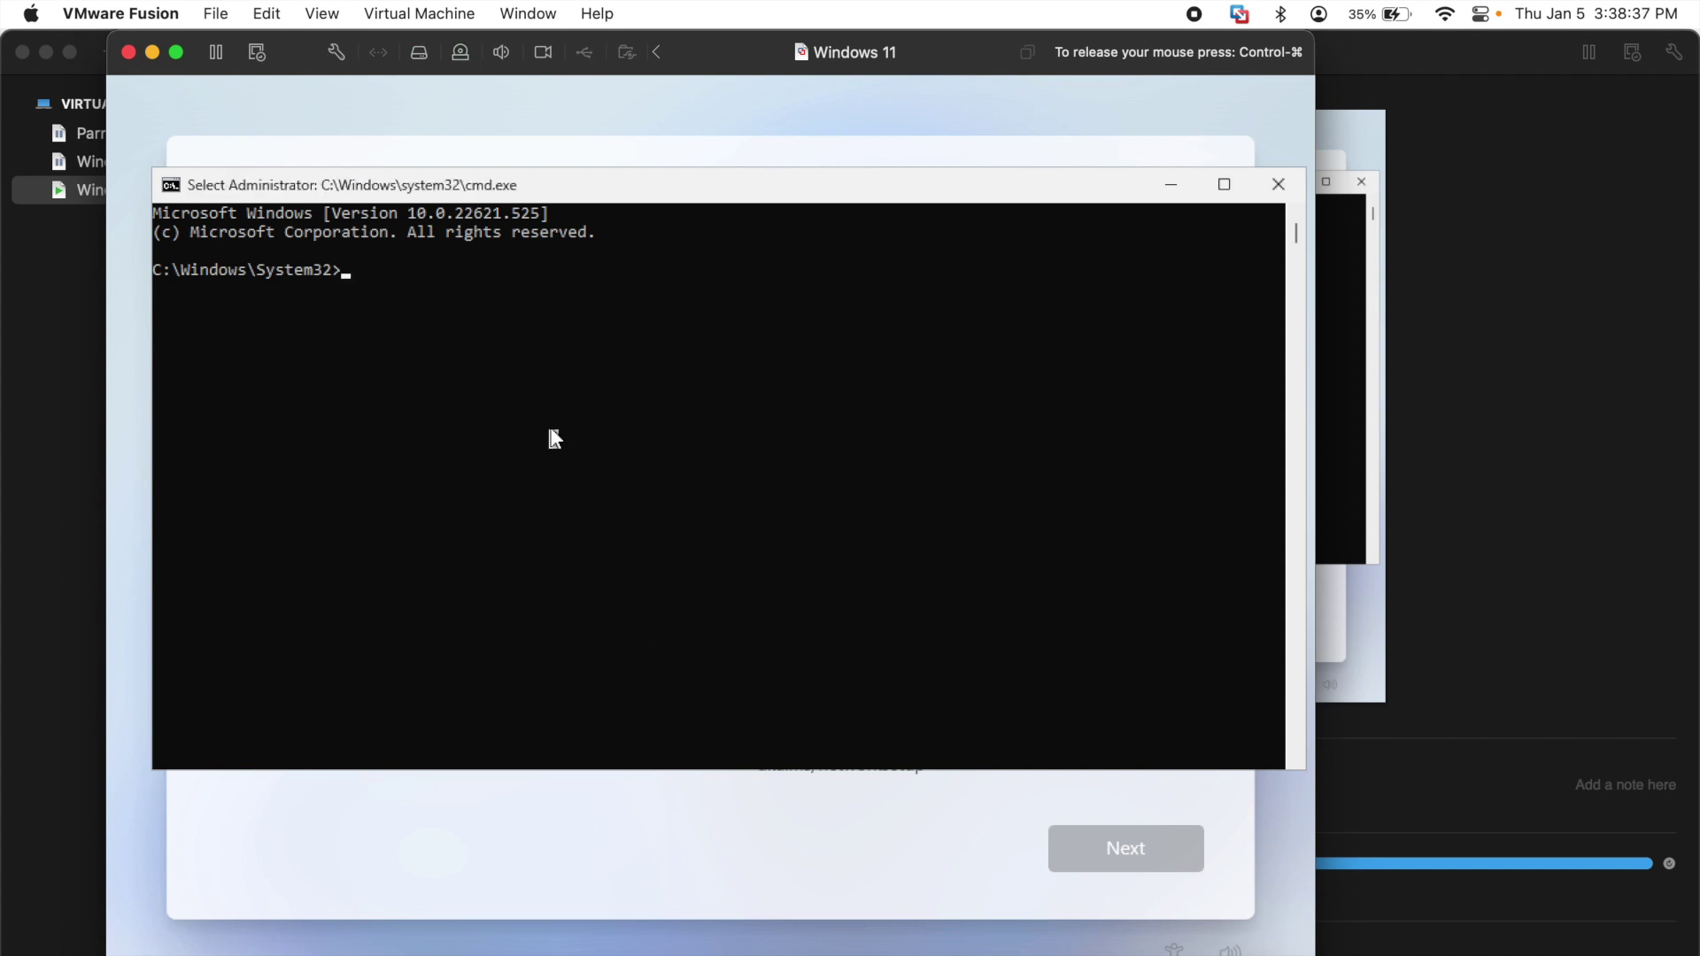
pyautogui.write('OOBE')
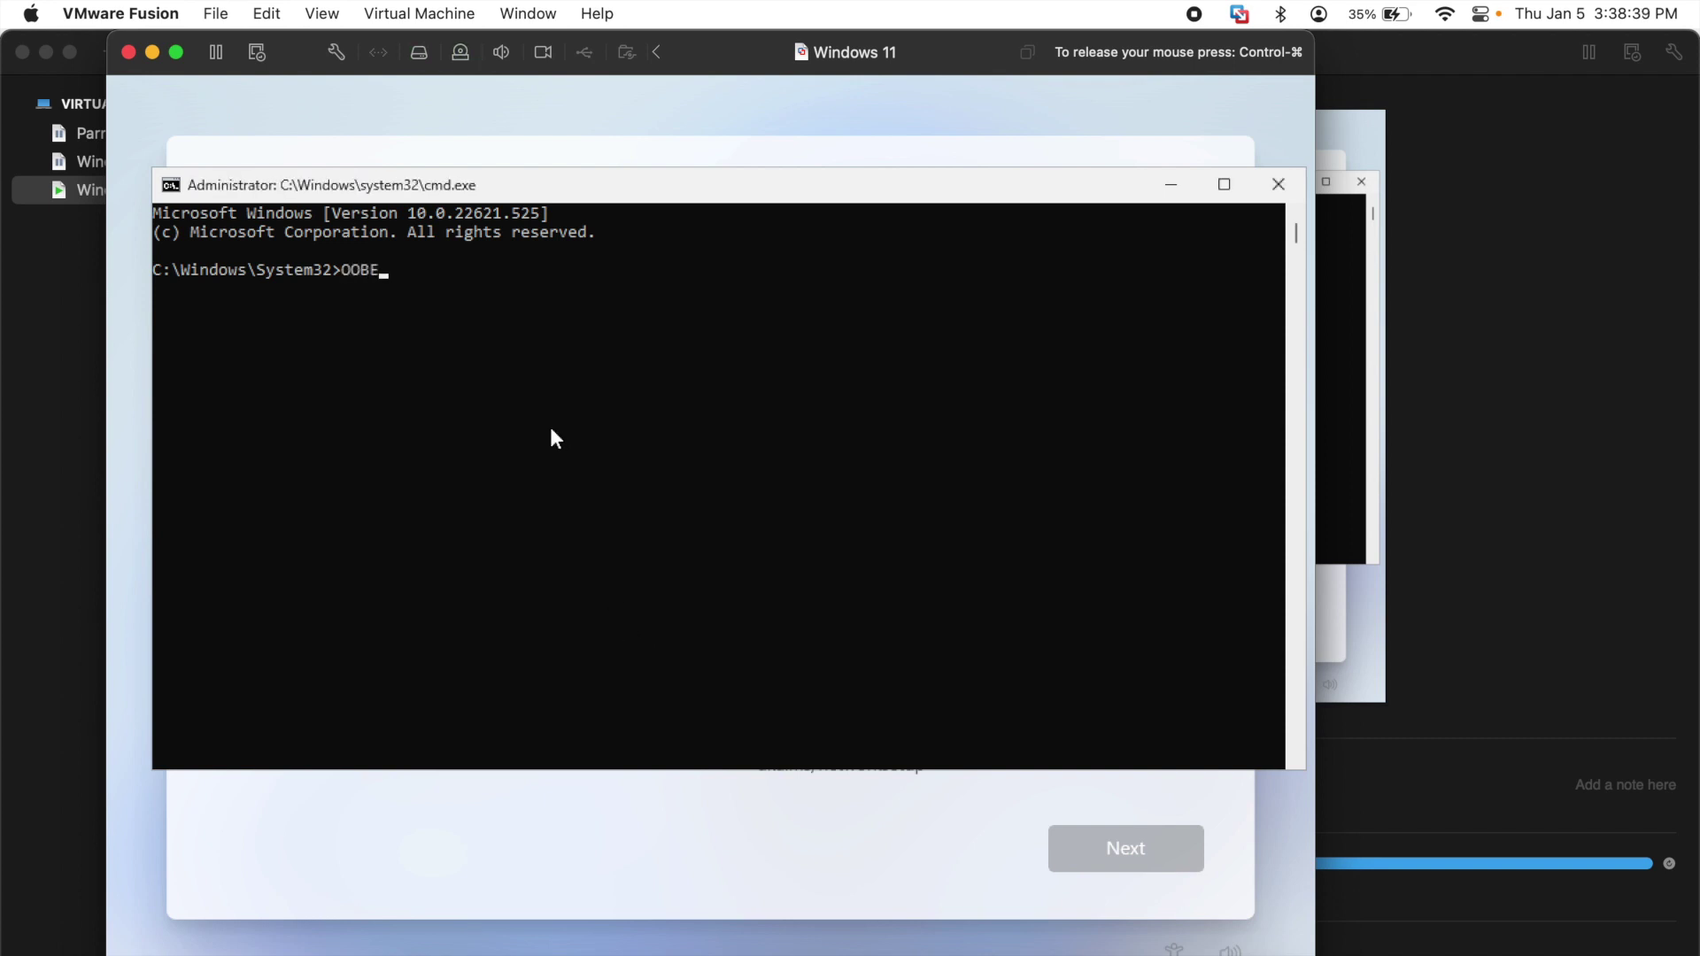
pyautogui.write('\\BYPASSNRO')
pyautogui.press('Return')
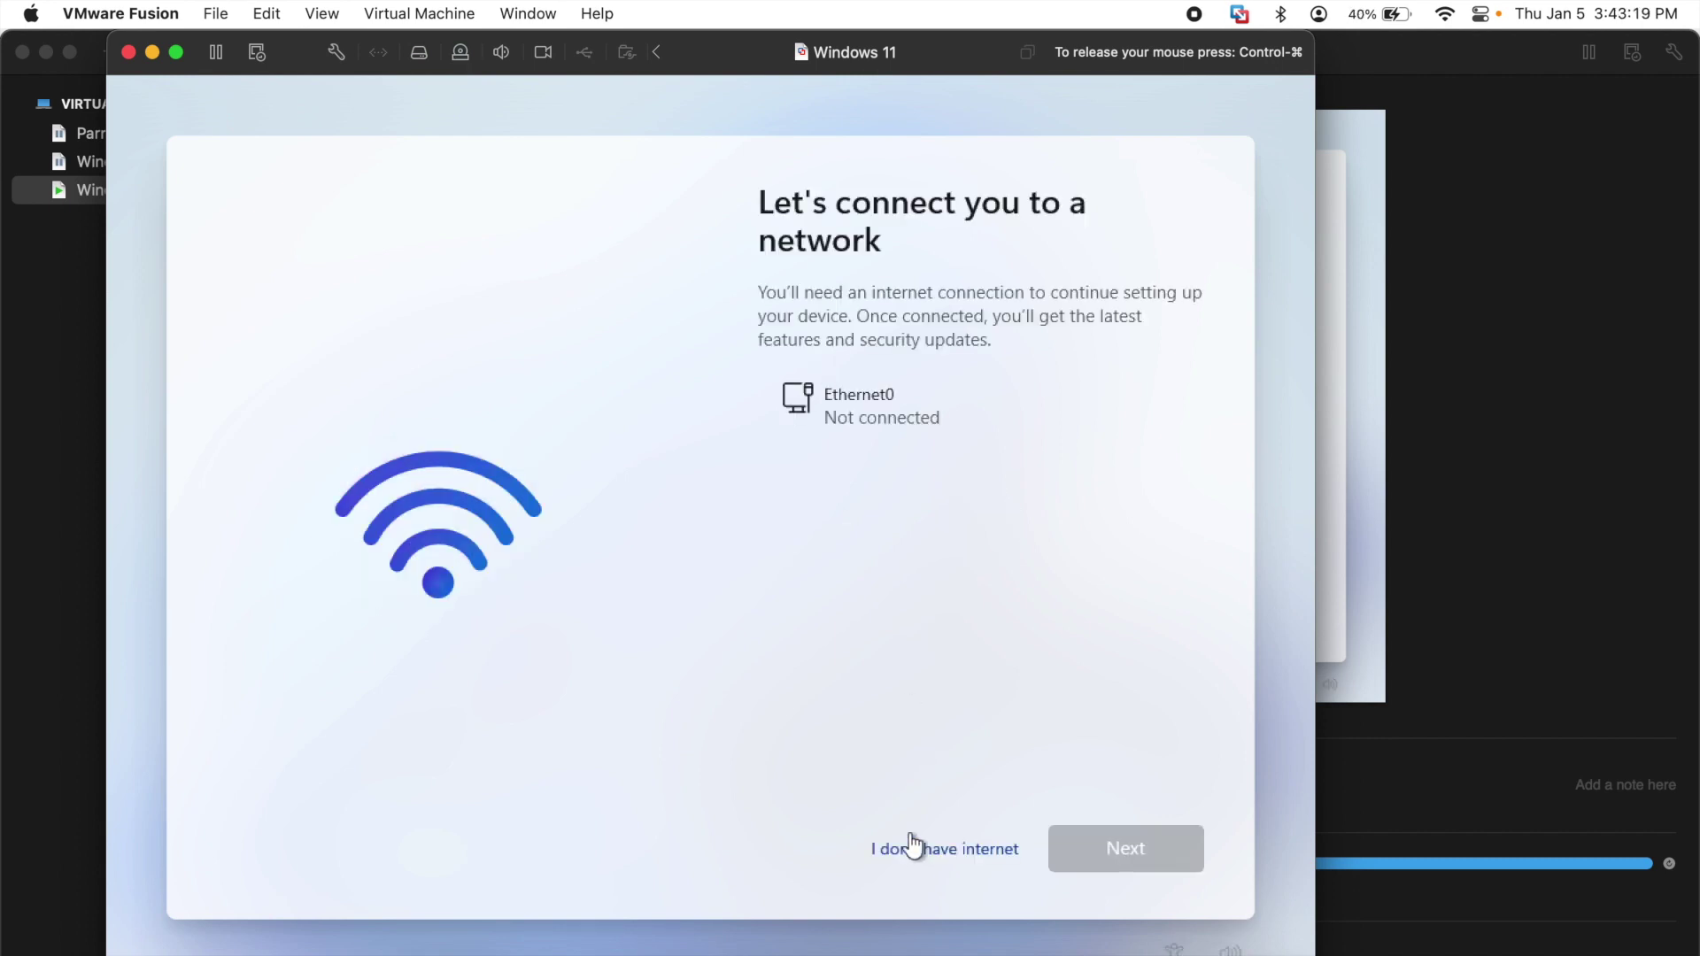
# Choose 'I don't have internet', continue with limited setup, then make the VM window full-screen
pyautogui.click(897, 852)
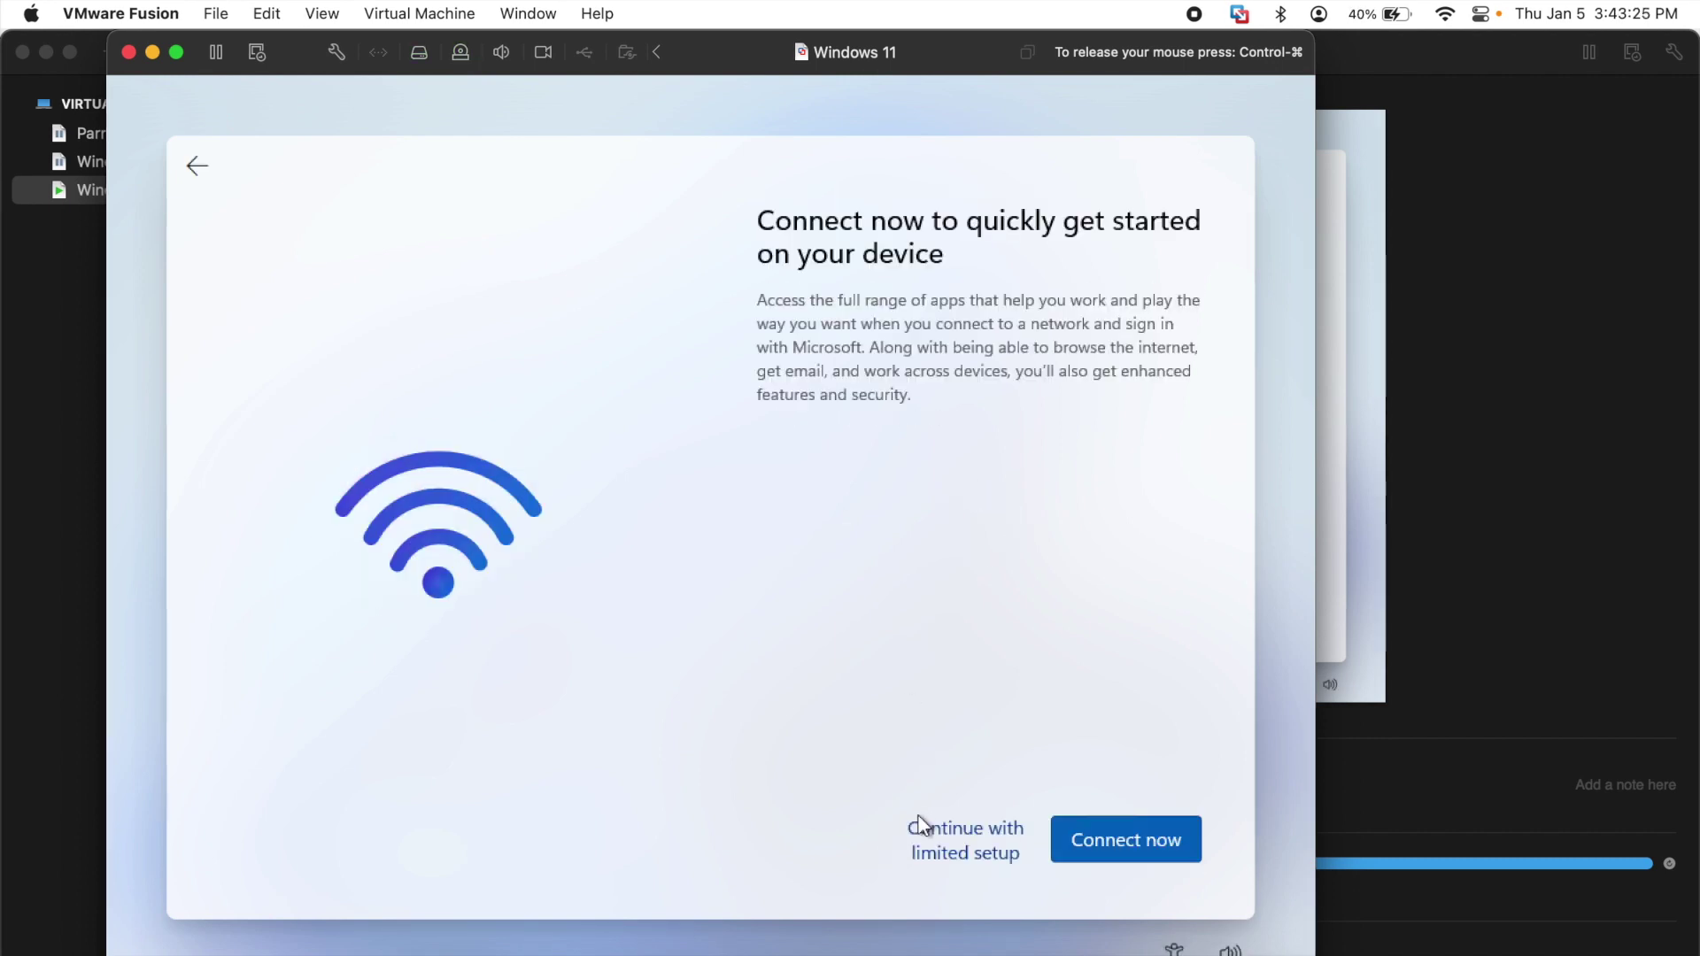
pyautogui.click(956, 852)
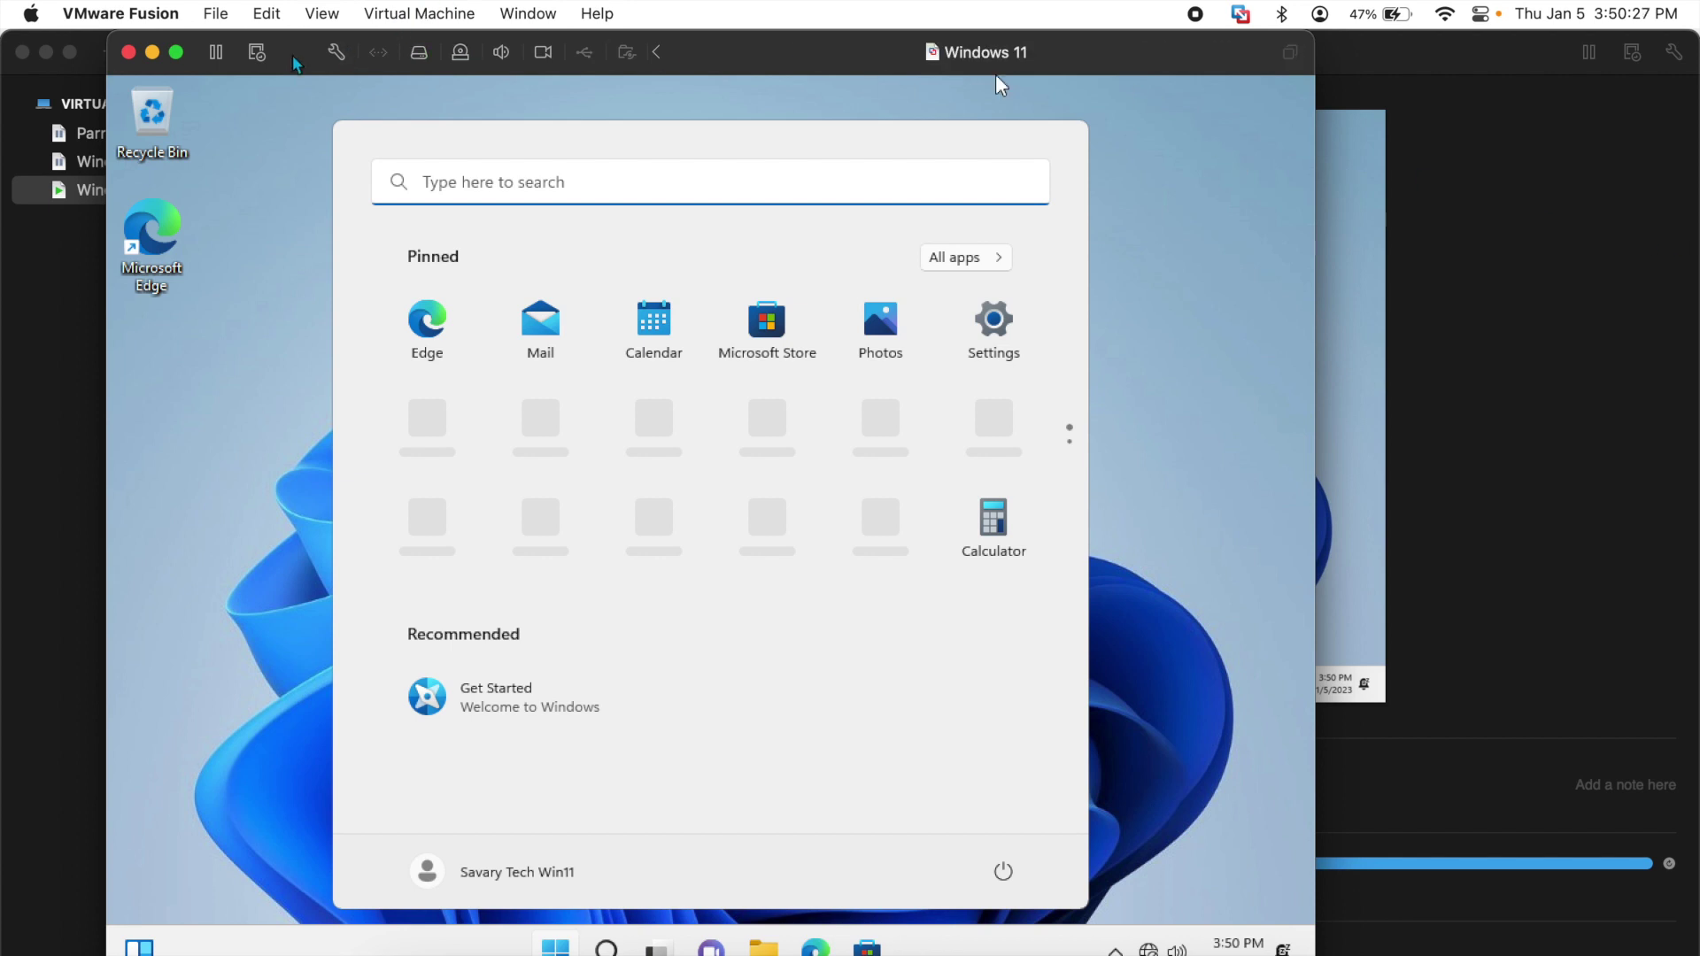
pyautogui.click(175, 52)
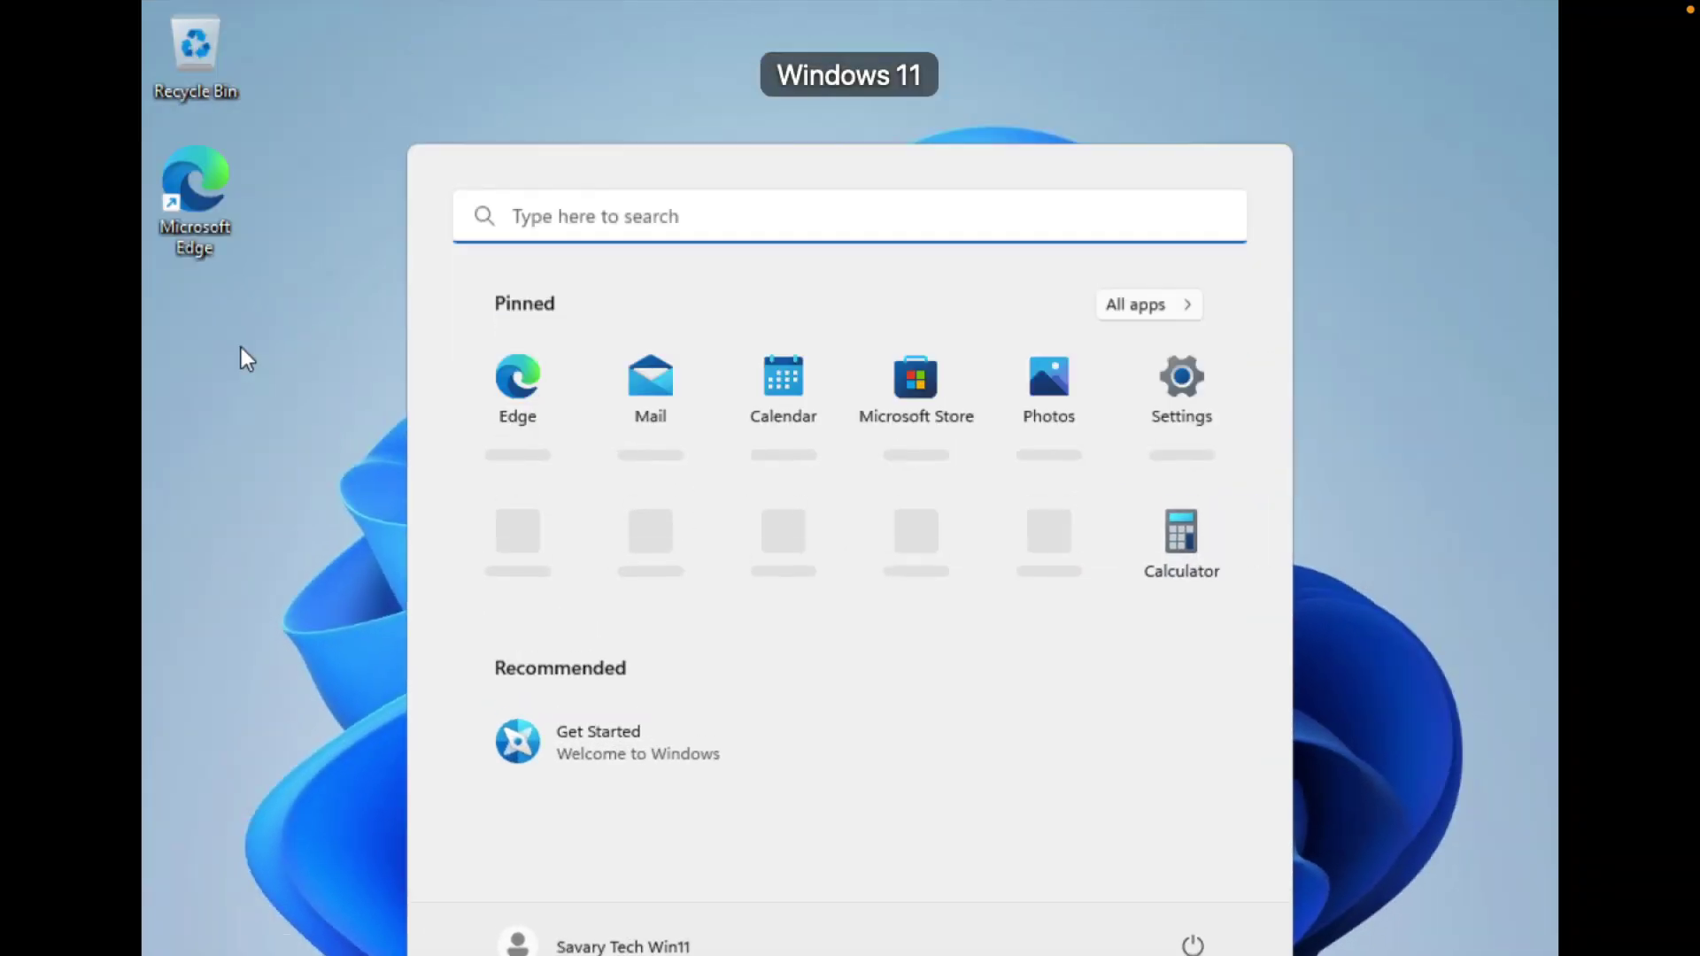
# Set the desktop's display resolution to 1680 × 1050, keep the change, and close Settings
pyautogui.click(241, 348)
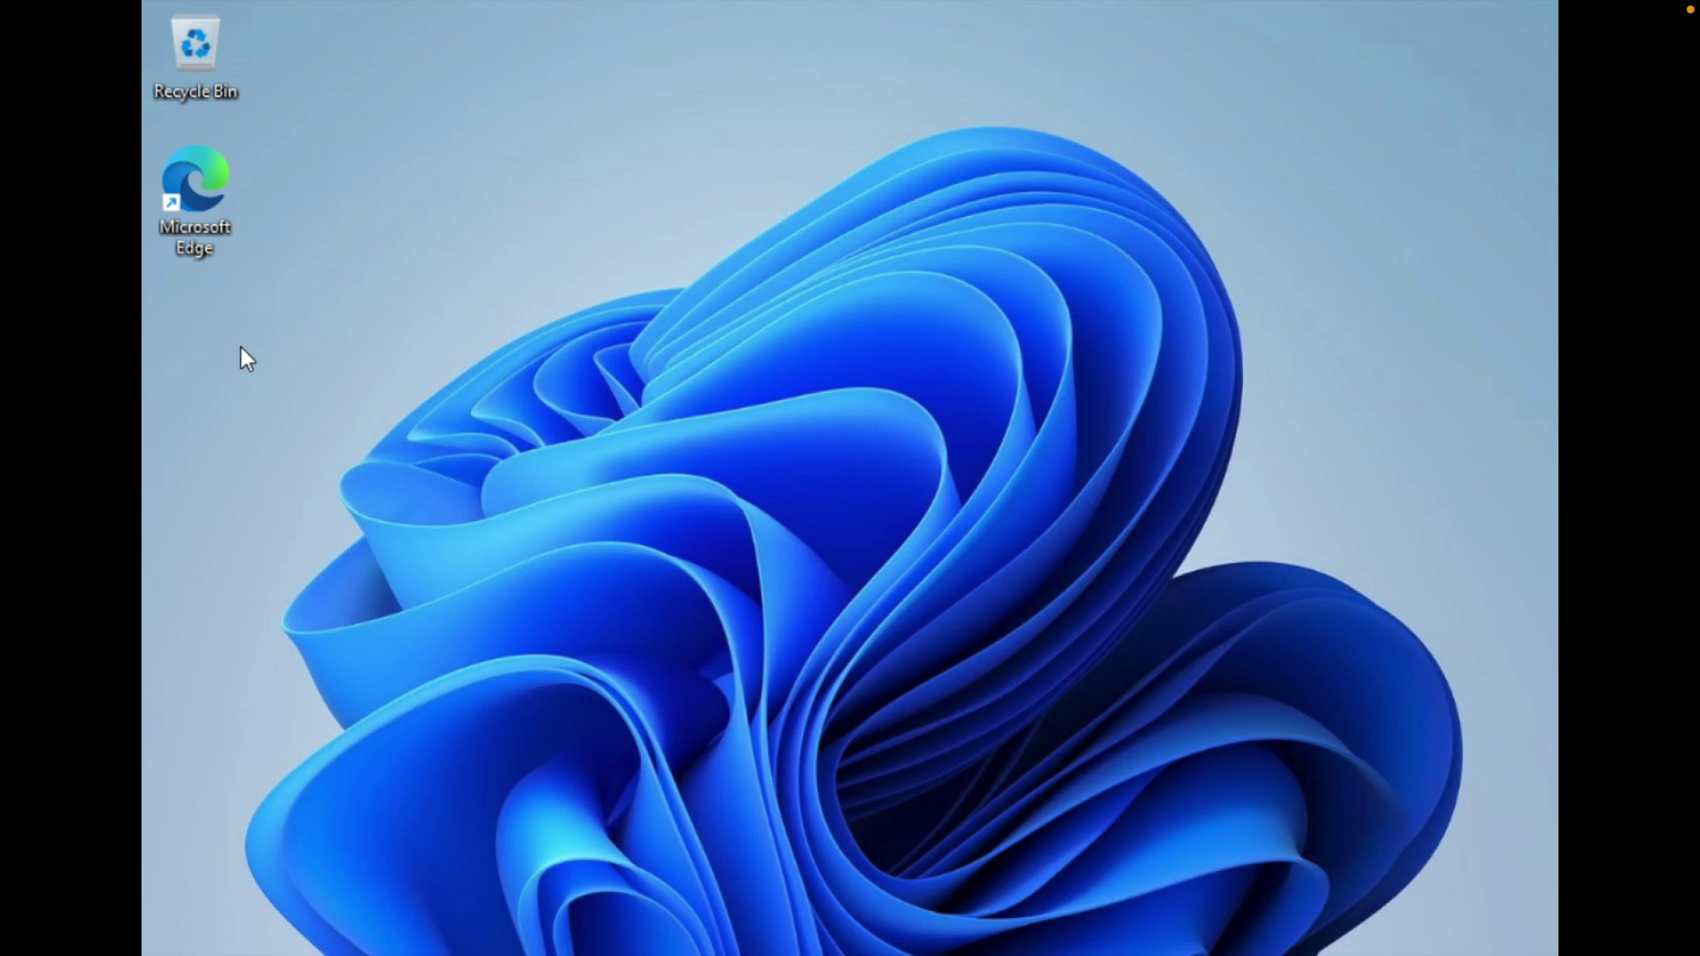
pyautogui.rightClick(869, 586)
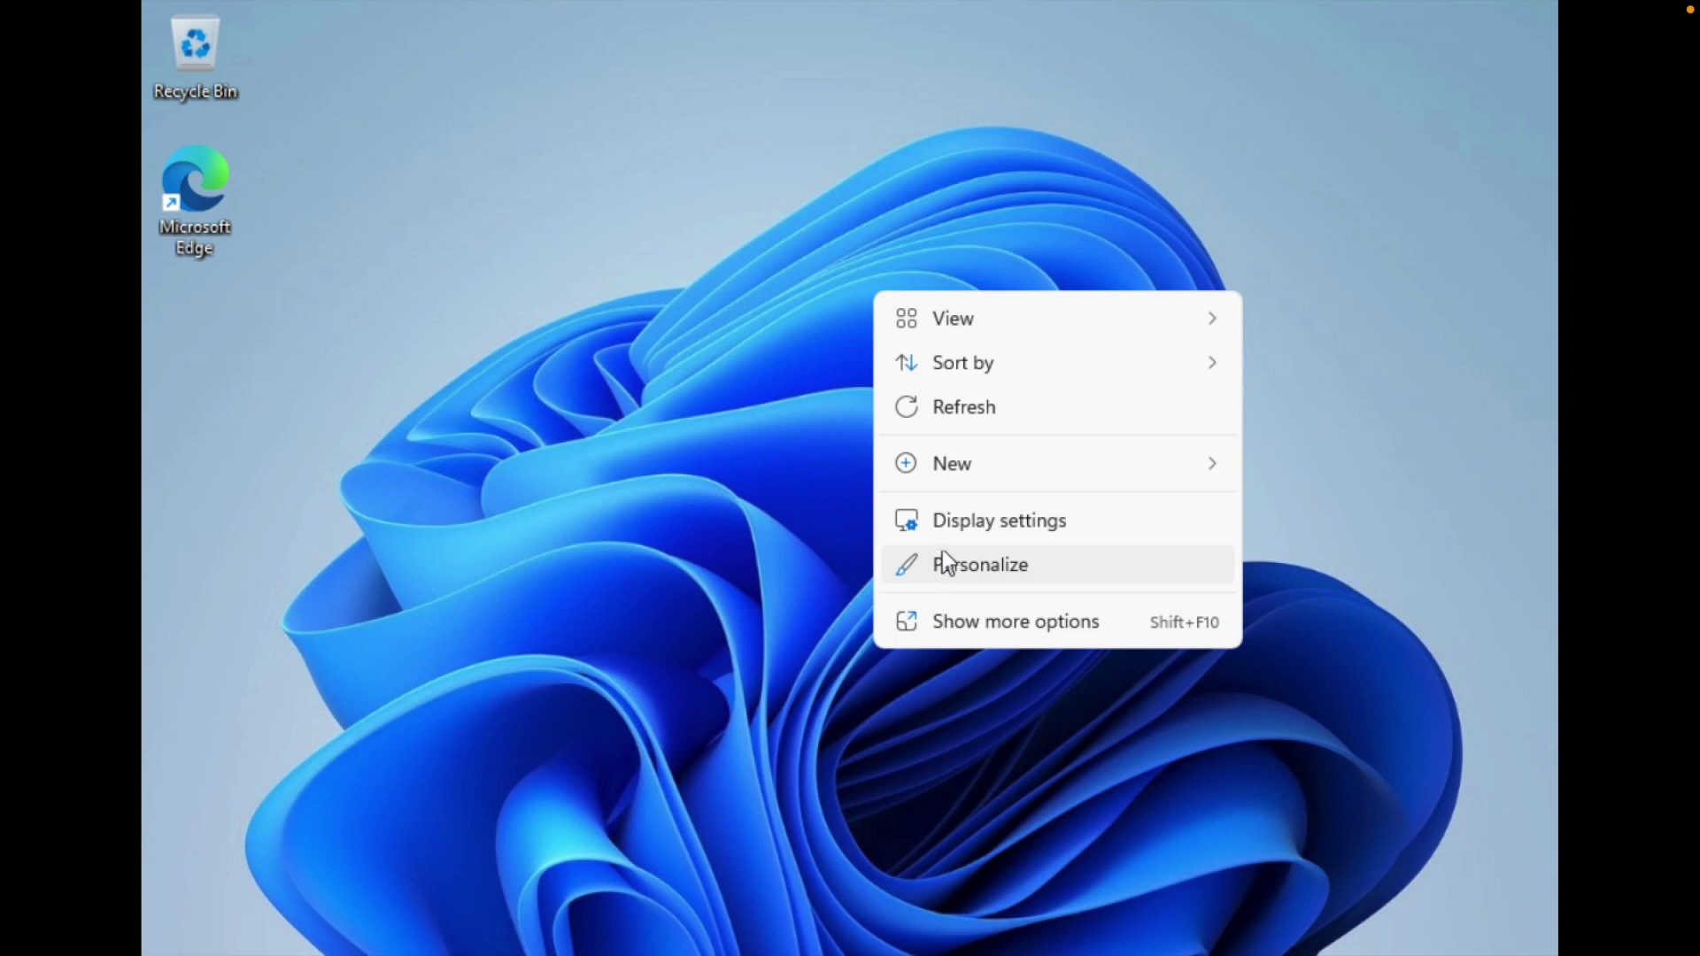
pyautogui.click(944, 520)
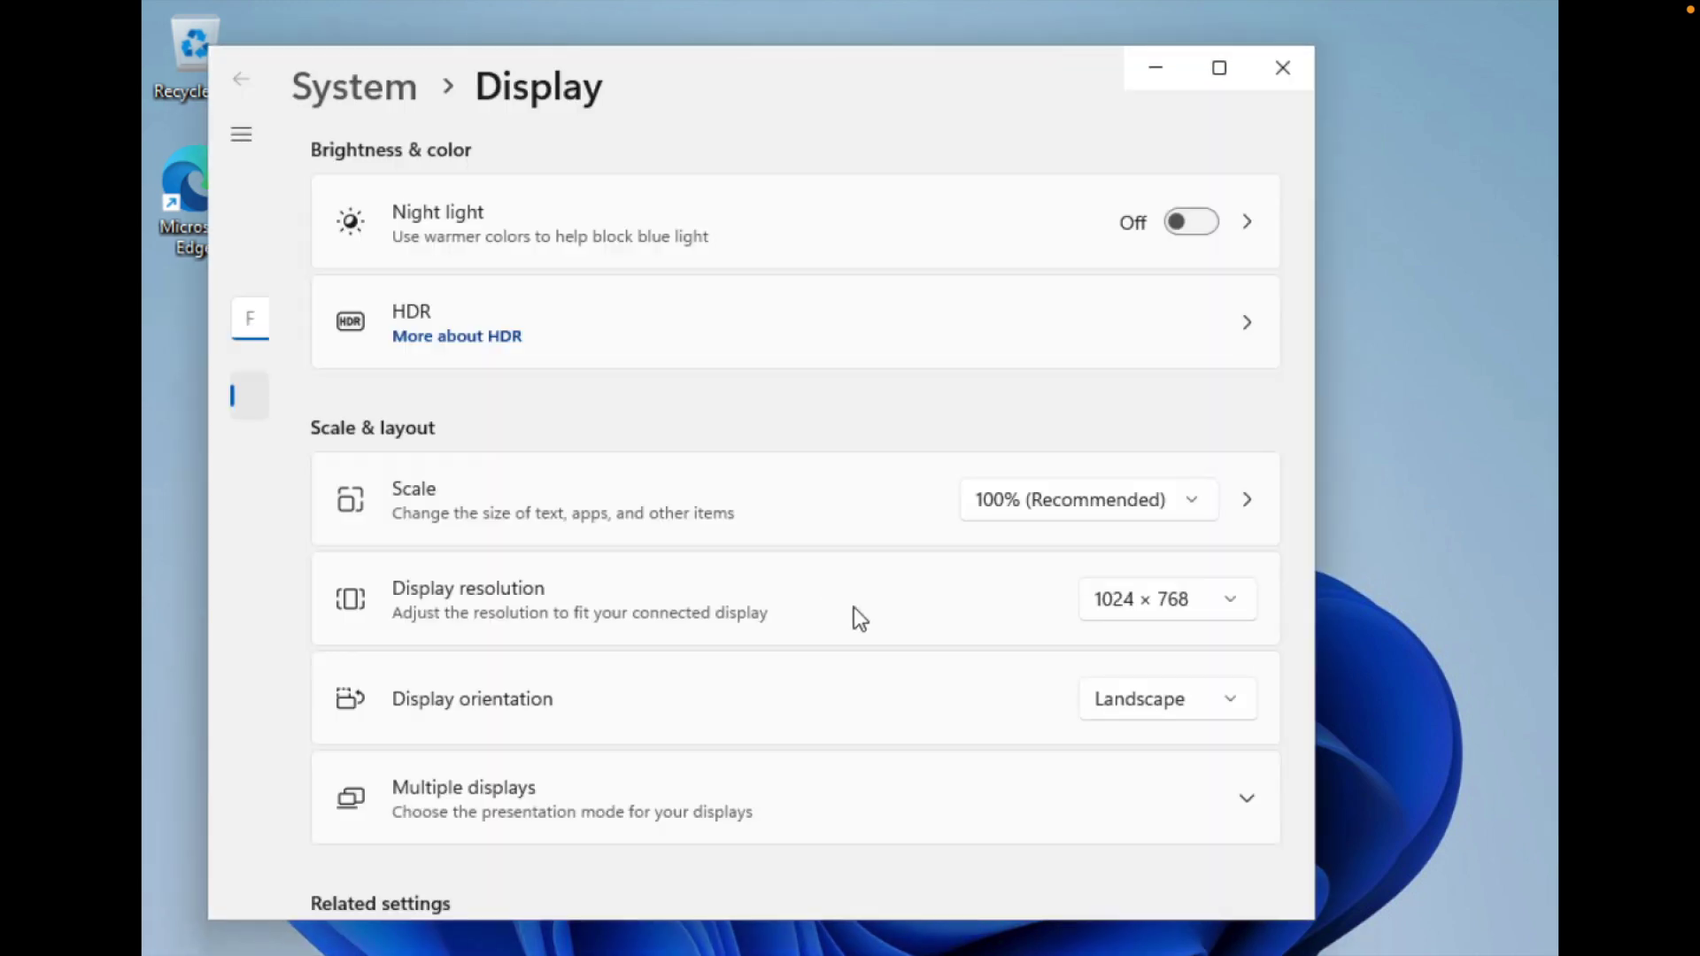
pyautogui.click(1114, 764)
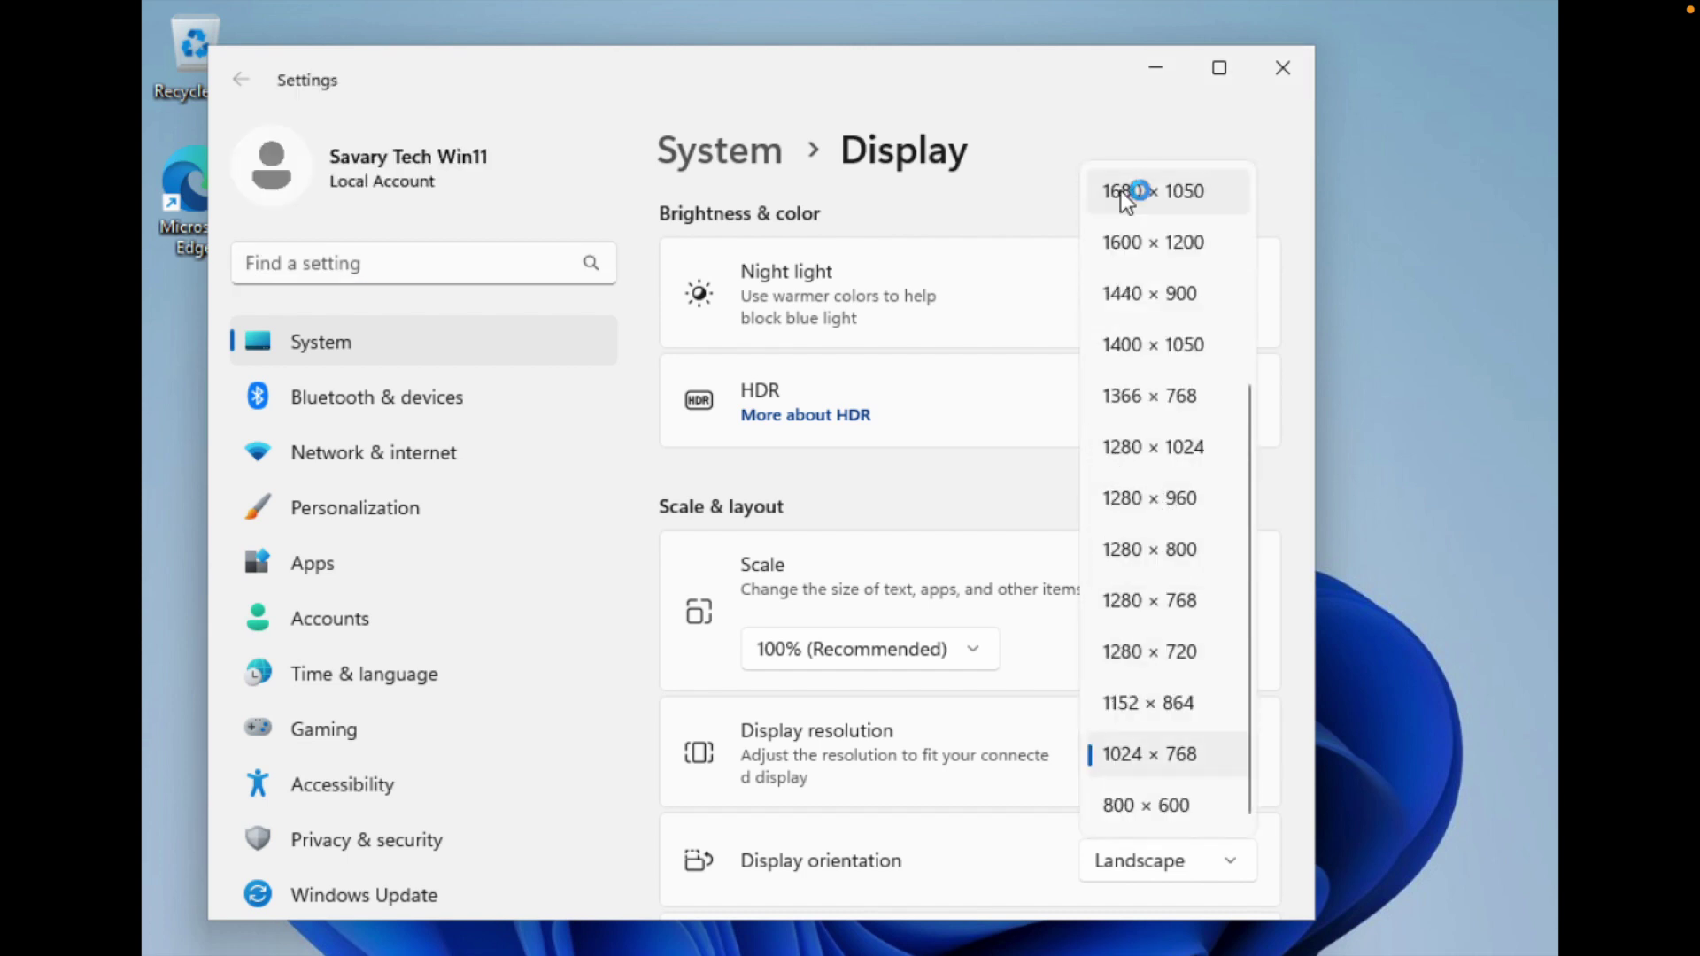
pyautogui.click(1166, 195)
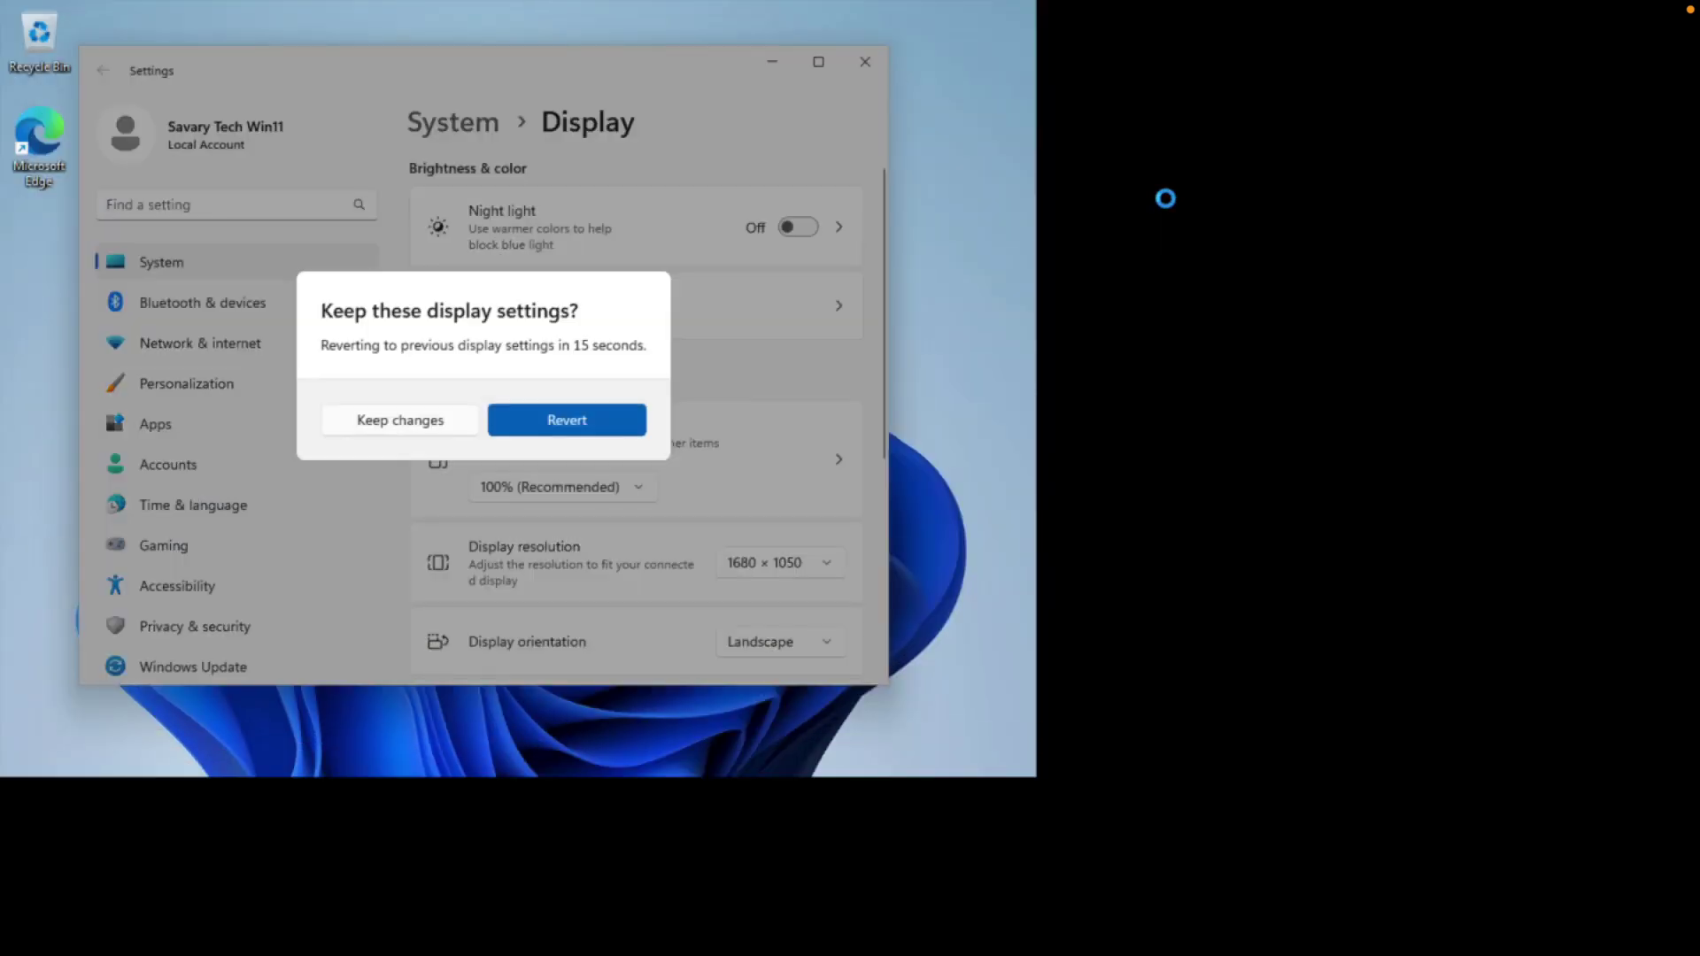
pyautogui.click(412, 432)
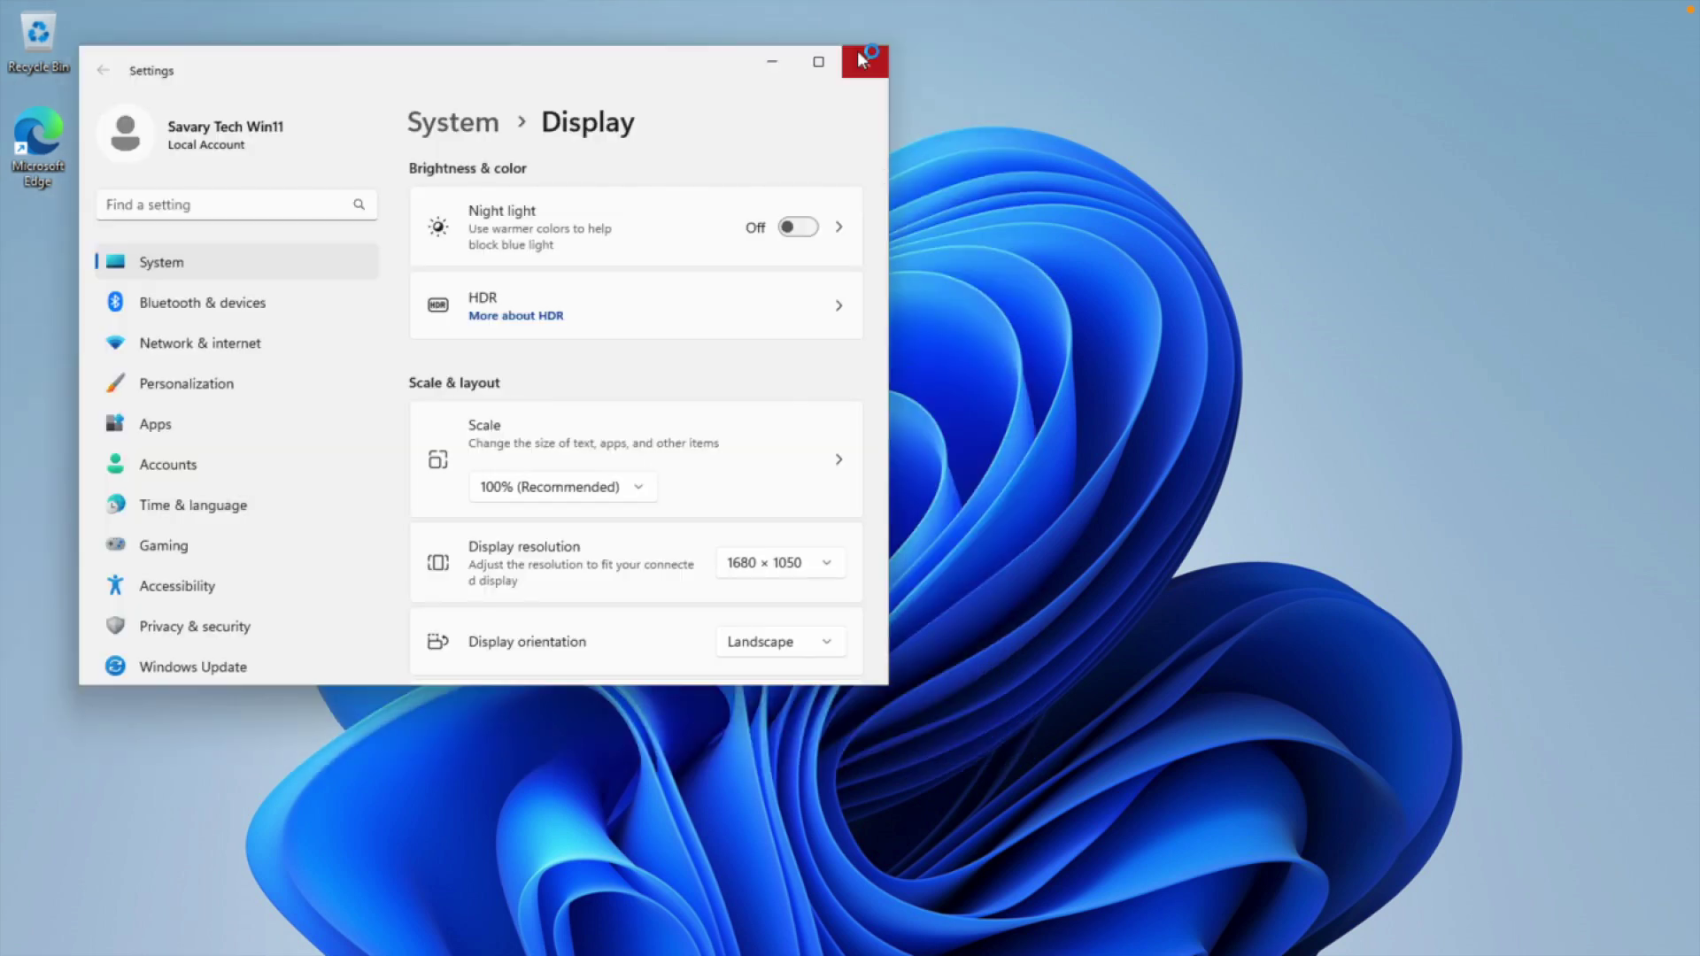
pyautogui.click(857, 51)
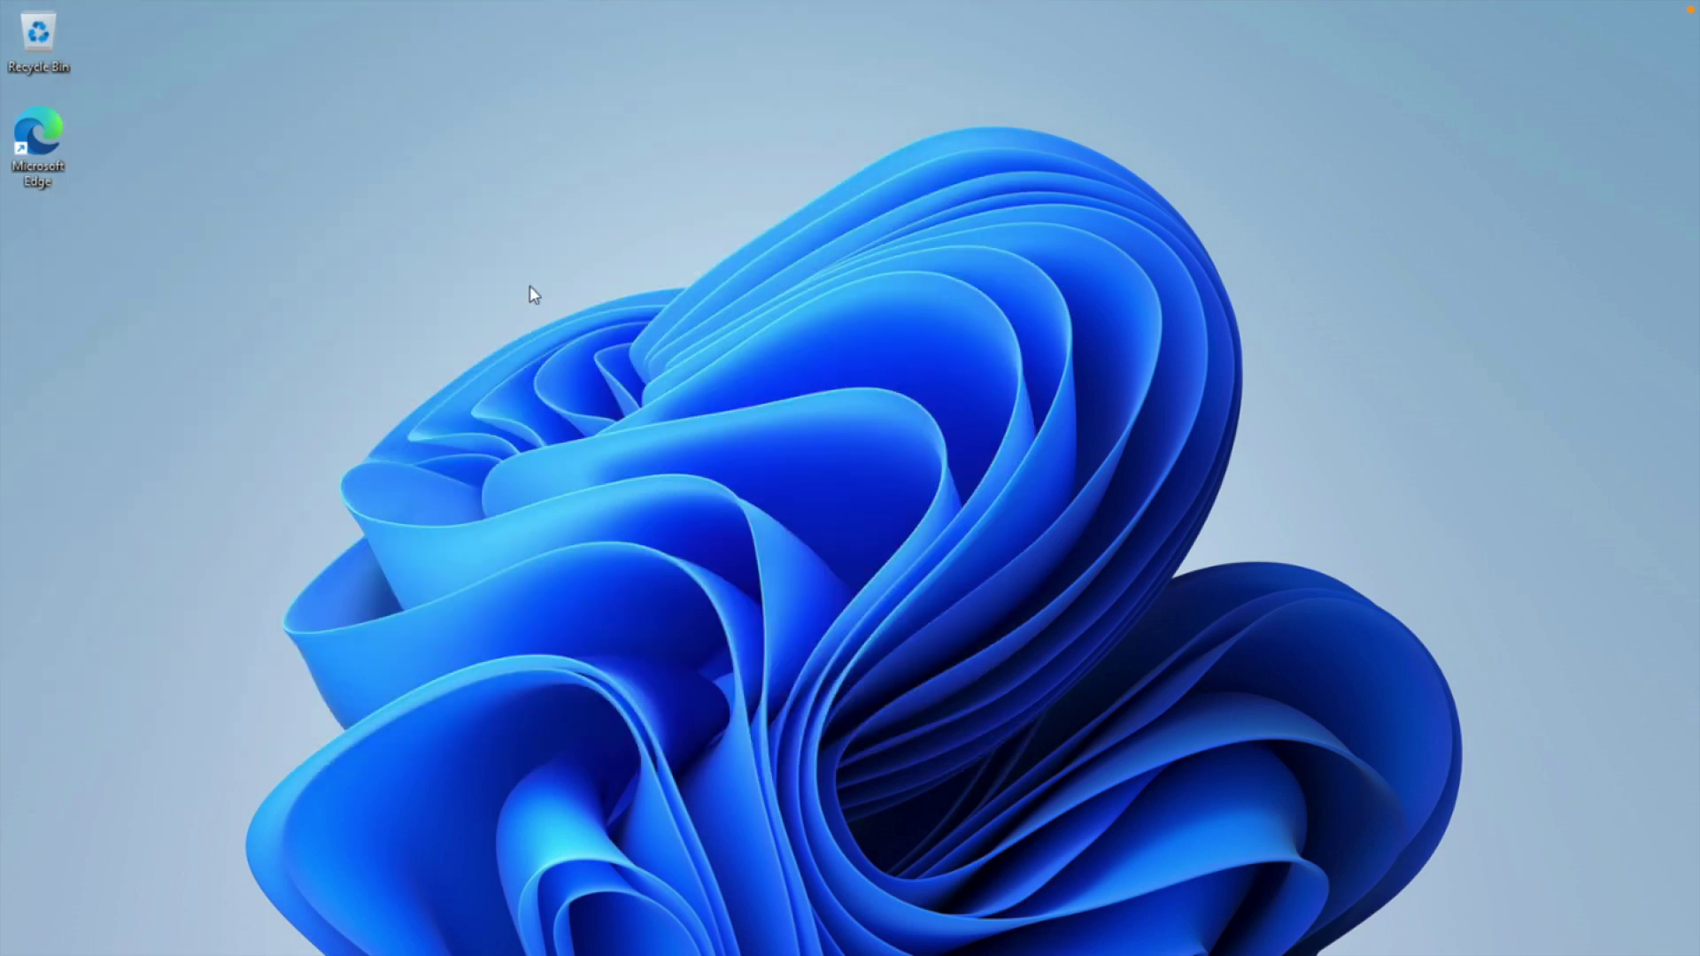